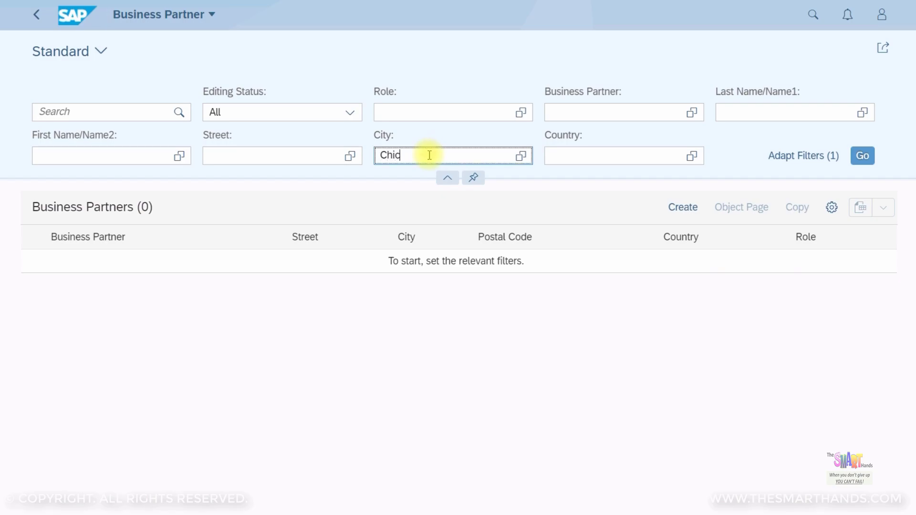
# Filter business partners to City Chicago and open an editable copy of Office Supplies Ltd
pyautogui.press('Return')
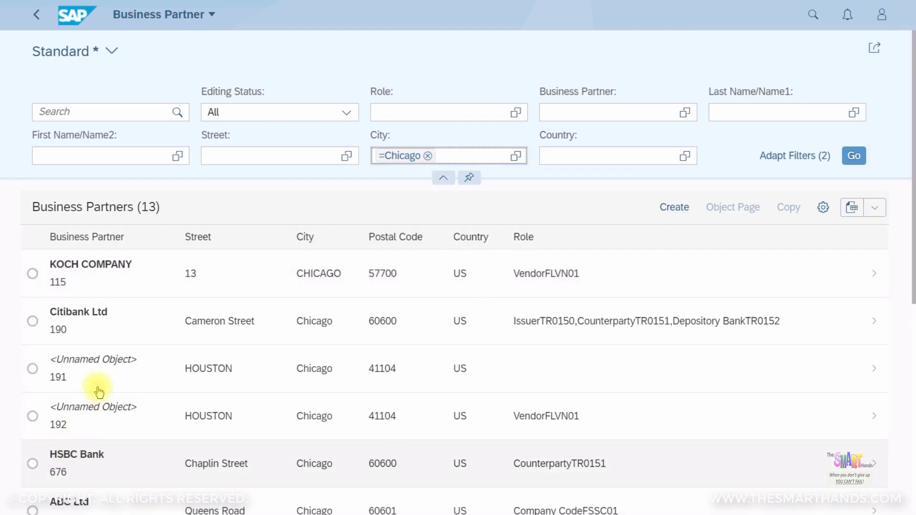
pyautogui.scroll(-2, 96, 406)
pyautogui.scroll(-5, 96, 401)
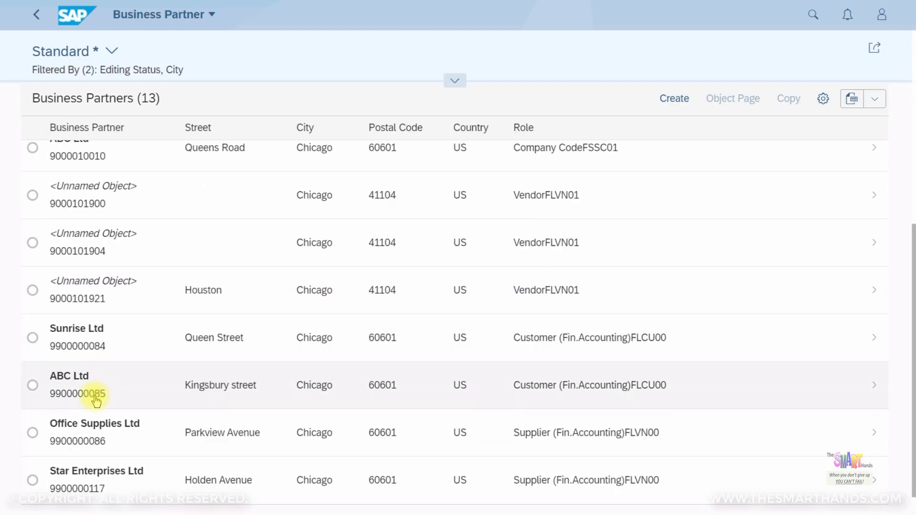
pyautogui.click(33, 433)
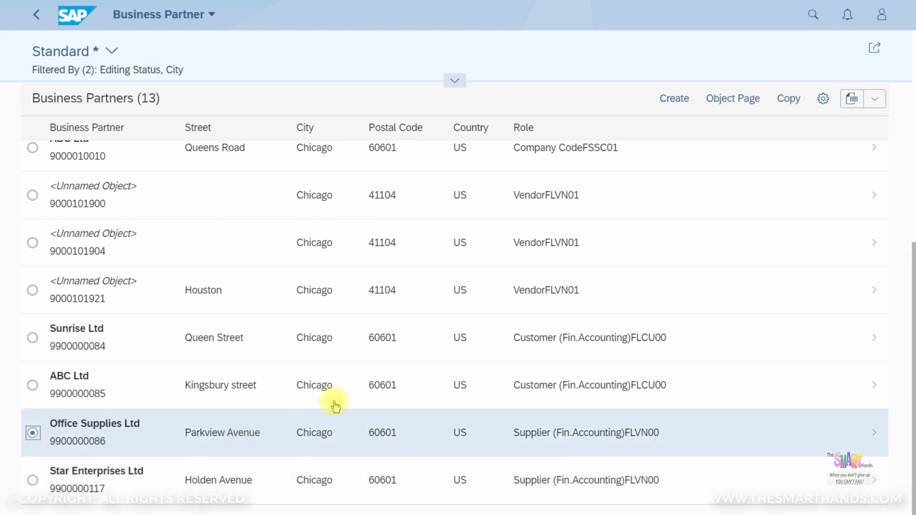
pyautogui.click(792, 100)
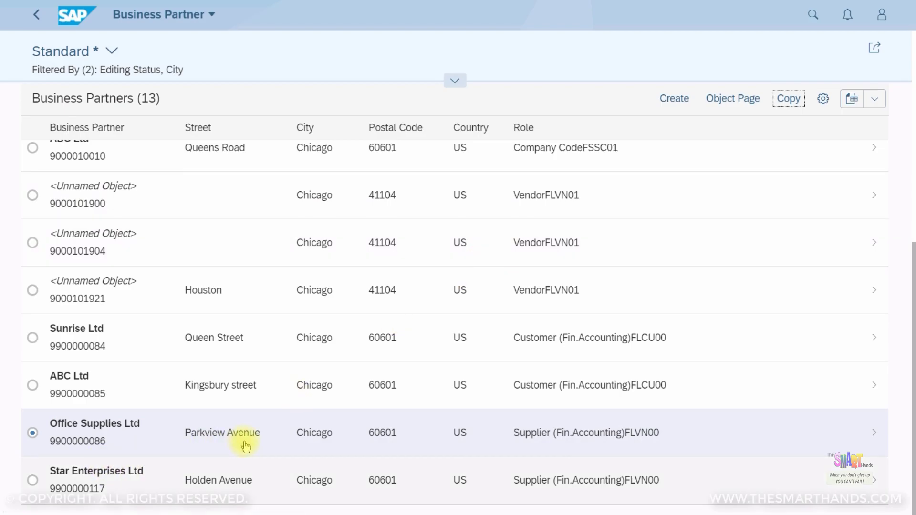
pyautogui.click(246, 442)
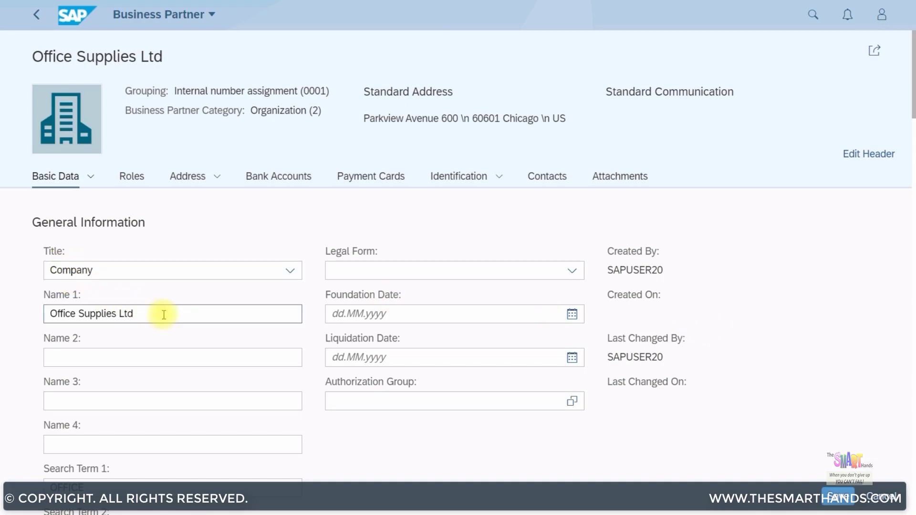
# Rename the copied partner to Moon Trading Ltd with search terms MOON and TRADING
pyautogui.moveTo(137, 314); pyautogui.dragTo(23, 326)
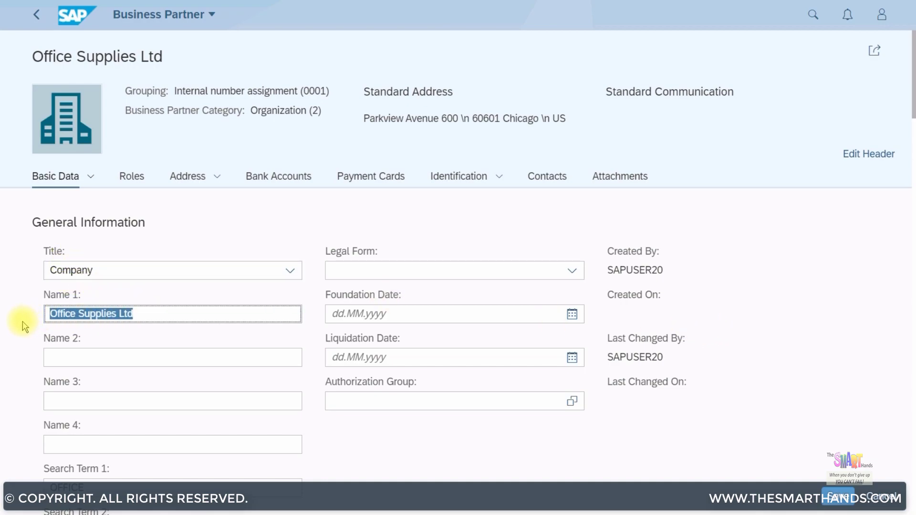
pyautogui.write('Moon Trading')
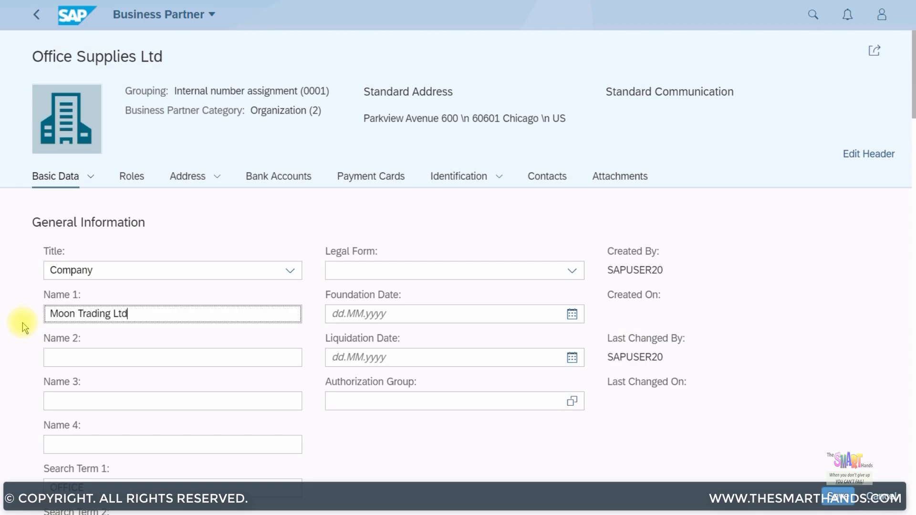
pyautogui.scroll(-3, 110, 352)
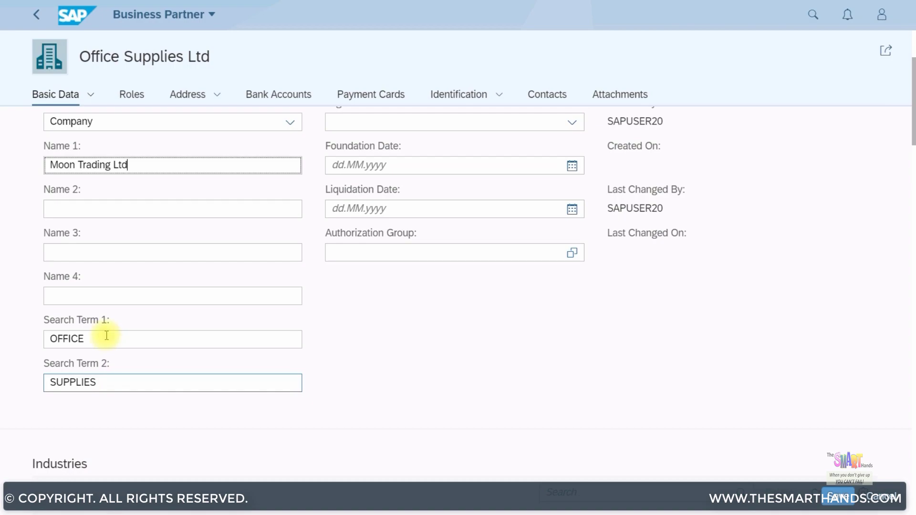
pyautogui.doubleClick(106, 335)
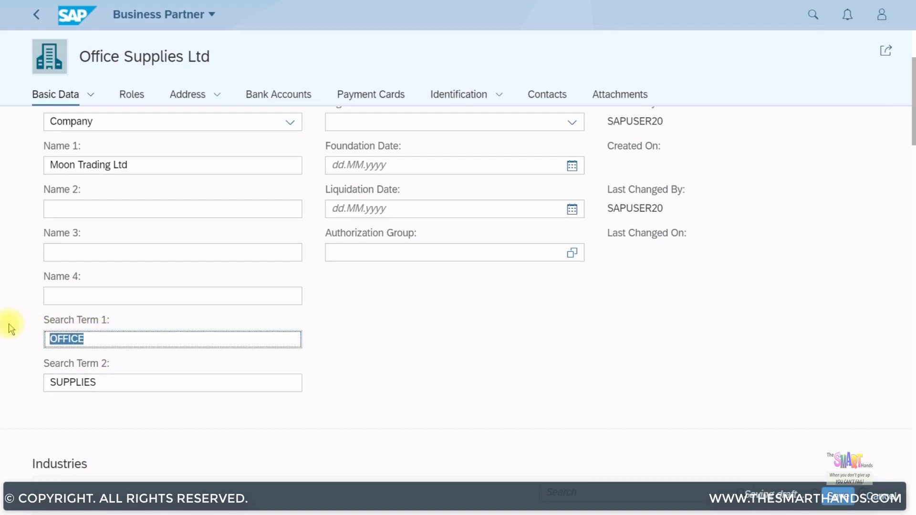
pyautogui.write('Moon')
pyautogui.press('Tab')
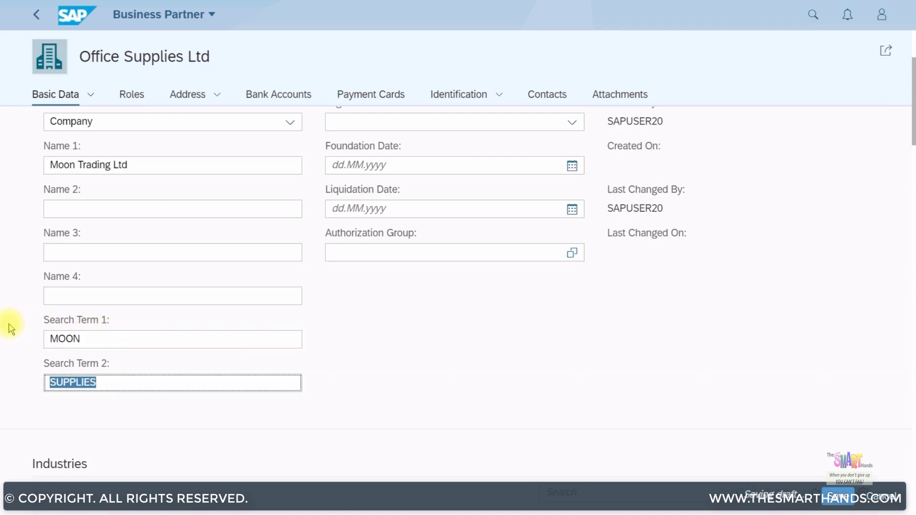
pyautogui.write('Trading')
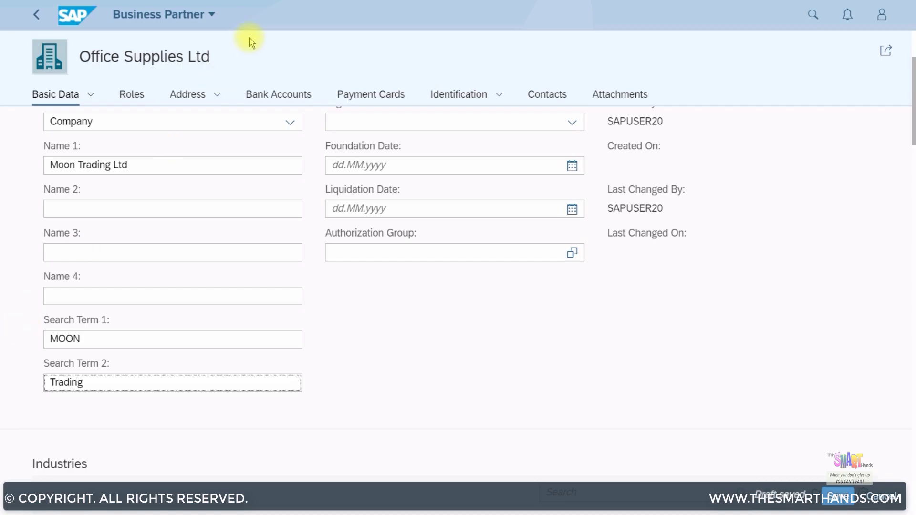
pyautogui.click(186, 97)
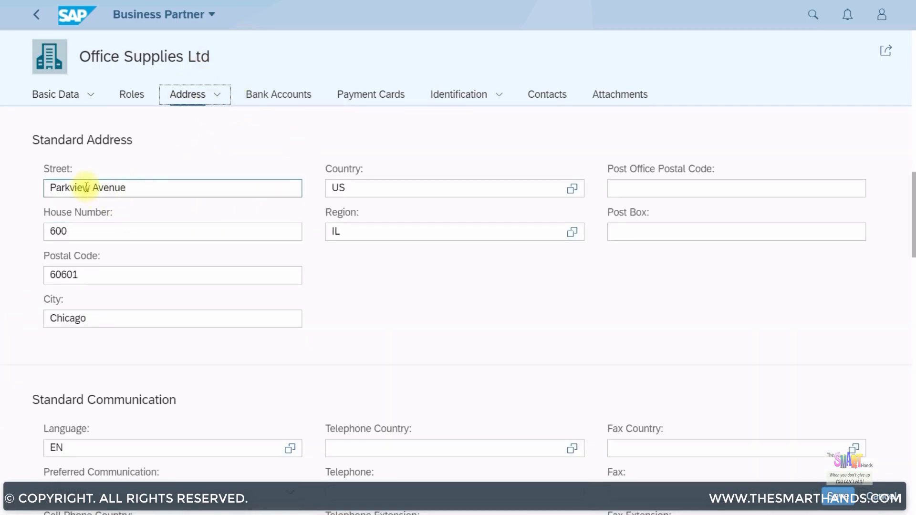
pyautogui.tripleClick(84, 188)
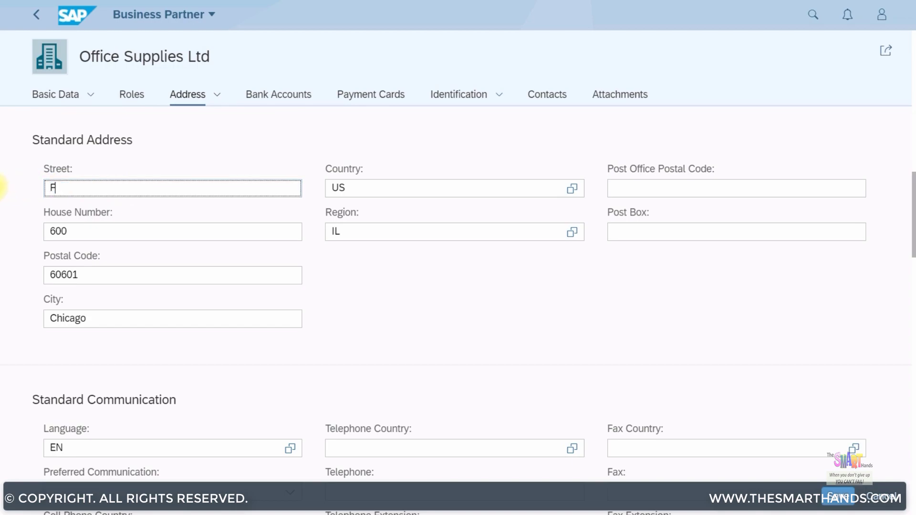
pyautogui.click(86, 231)
pyautogui.doubleClick(86, 231)
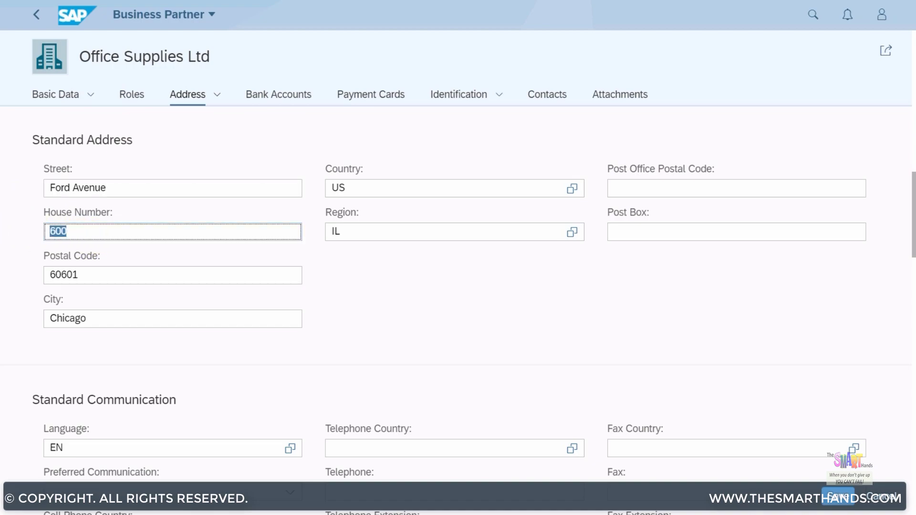
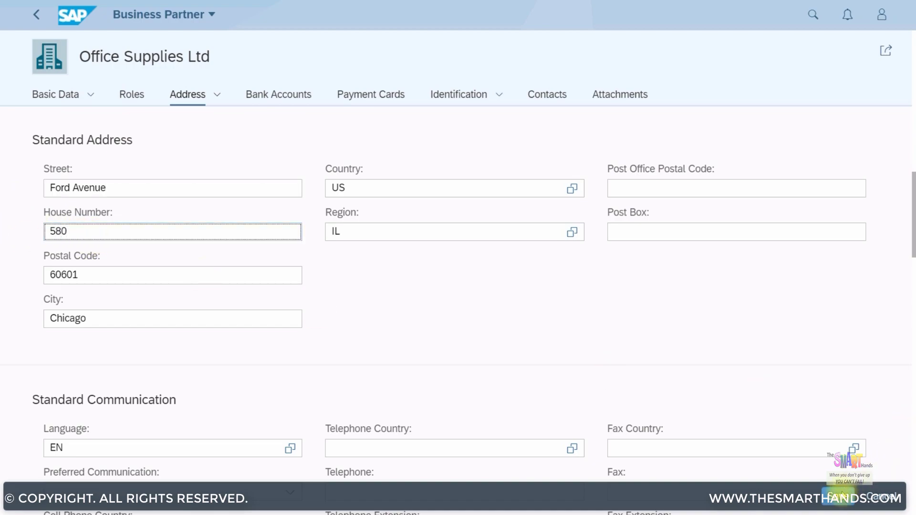
pyautogui.click(829, 492)
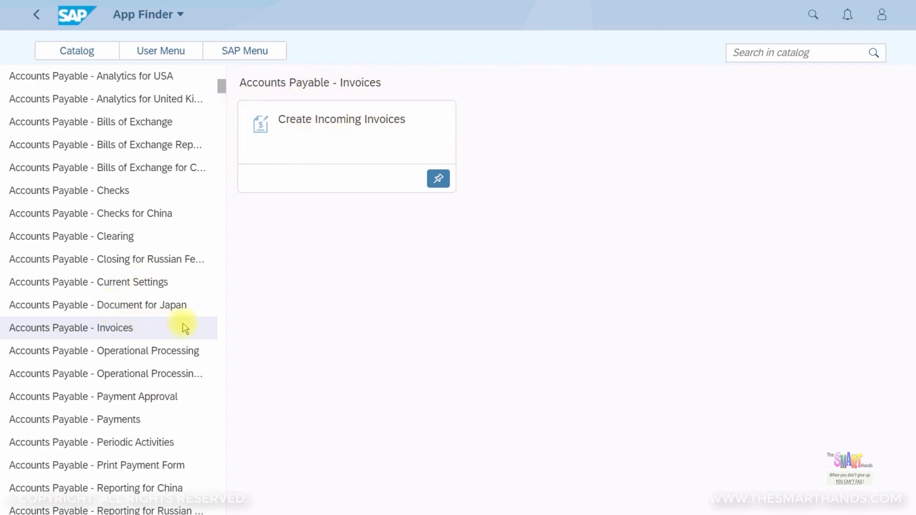
# Launch the Create Incoming Invoices tile from the Accounts Payable - Invoices catalog
pyautogui.click(408, 143)
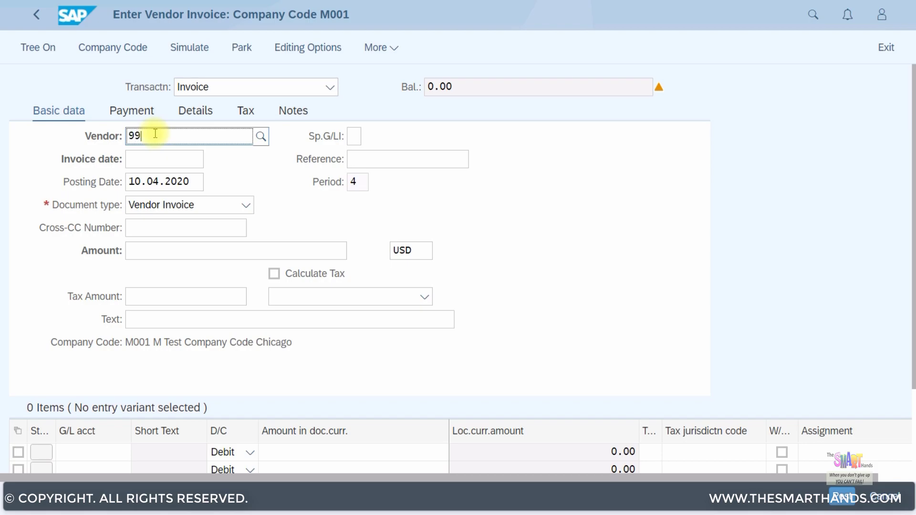
# Enter vendor Moon Trading Ltd, invoice date 05.04.2020, reference TEST001 and amount 1,080.00
pyautogui.write('11')
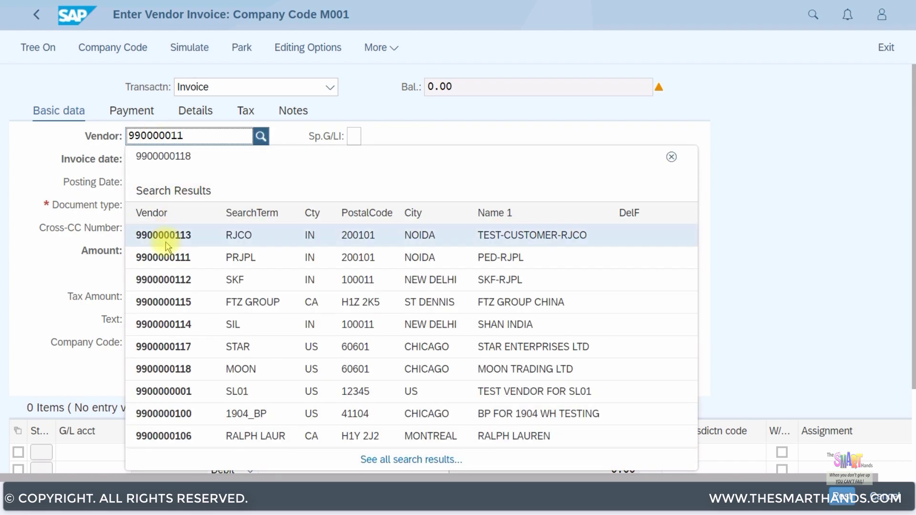
pyautogui.write('8')
pyautogui.click(197, 234)
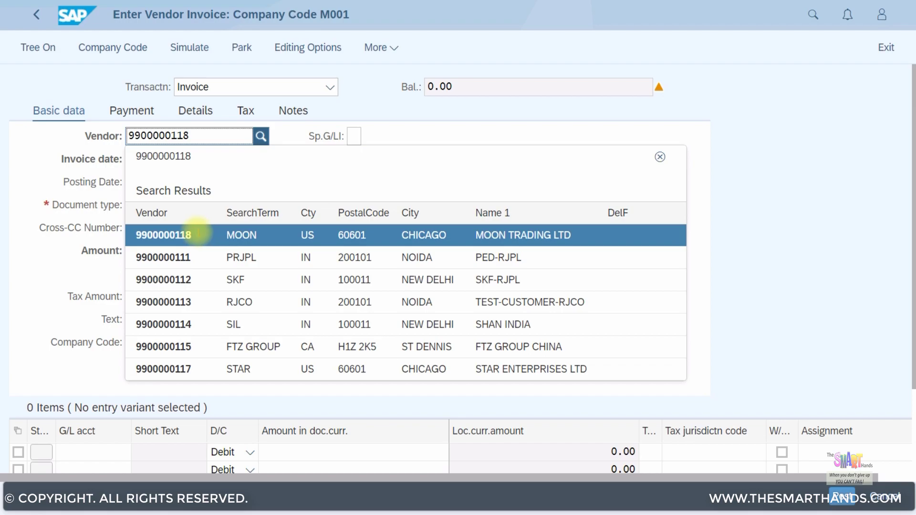
pyautogui.click(166, 161)
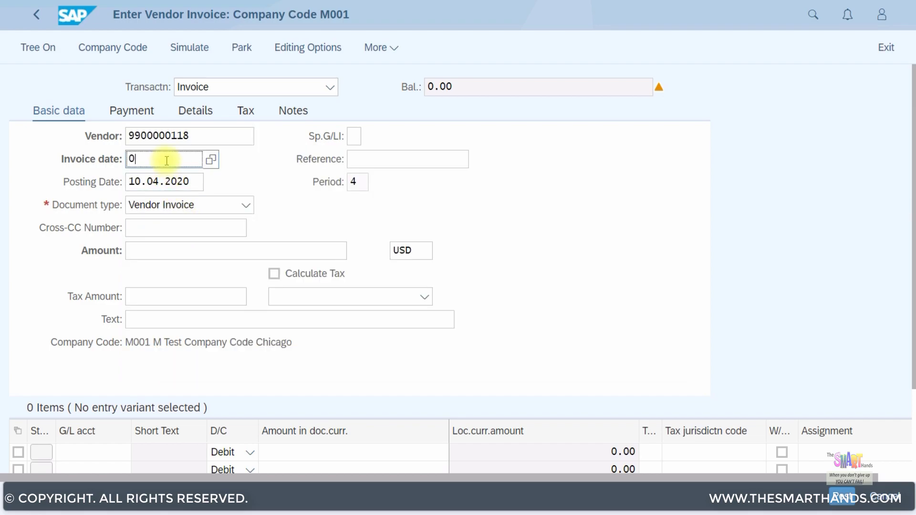
pyautogui.write('05.04.2020')
pyautogui.click(394, 159)
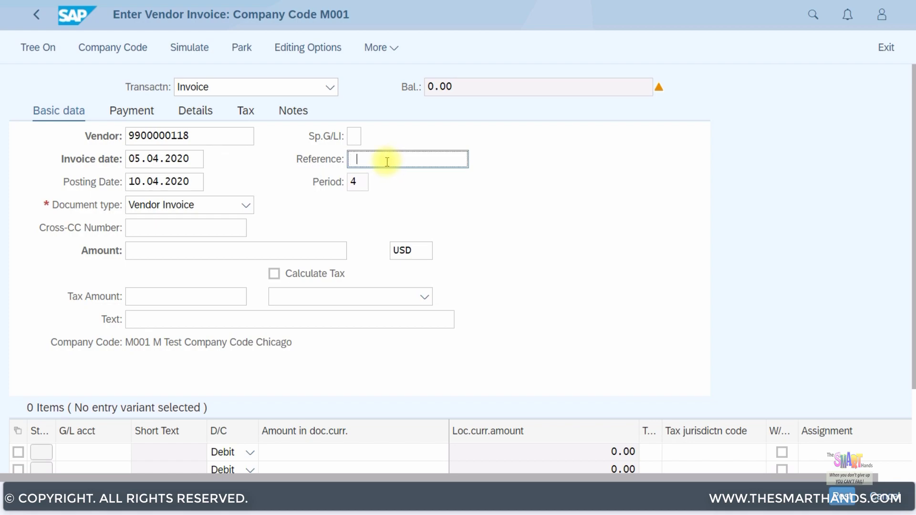
pyautogui.click(383, 162)
pyautogui.click(383, 163)
pyautogui.write('Test001')
pyautogui.click(164, 251)
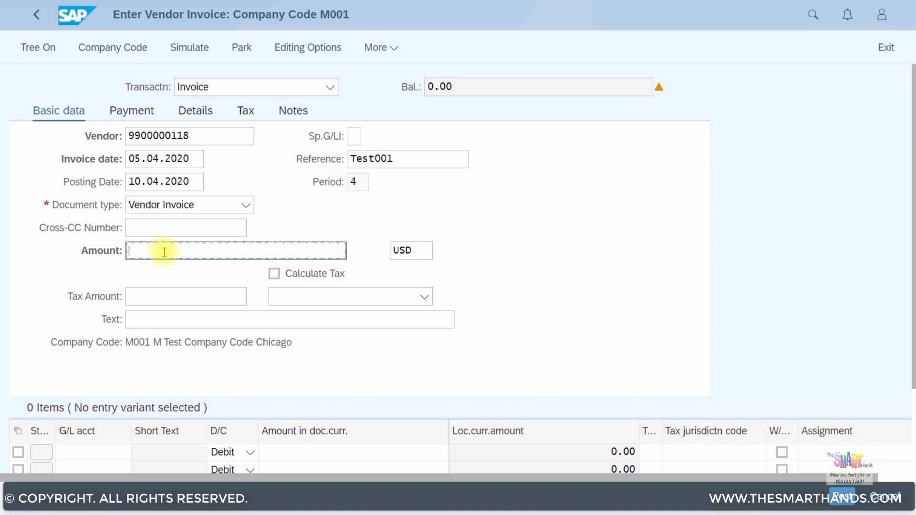
pyautogui.write('1080')
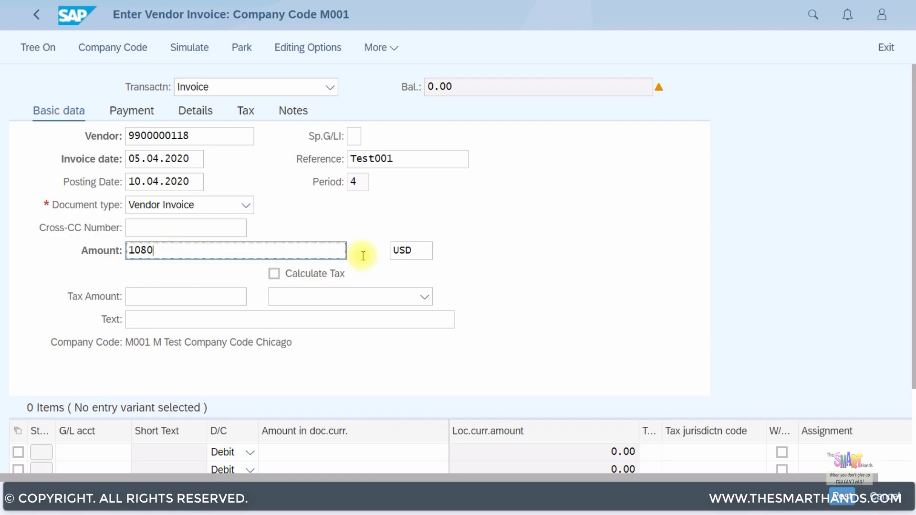
# Turn on tax calculation, set tax code E1 and enter text 'Vendor Open Item Clrng example'
pyautogui.click(311, 274)
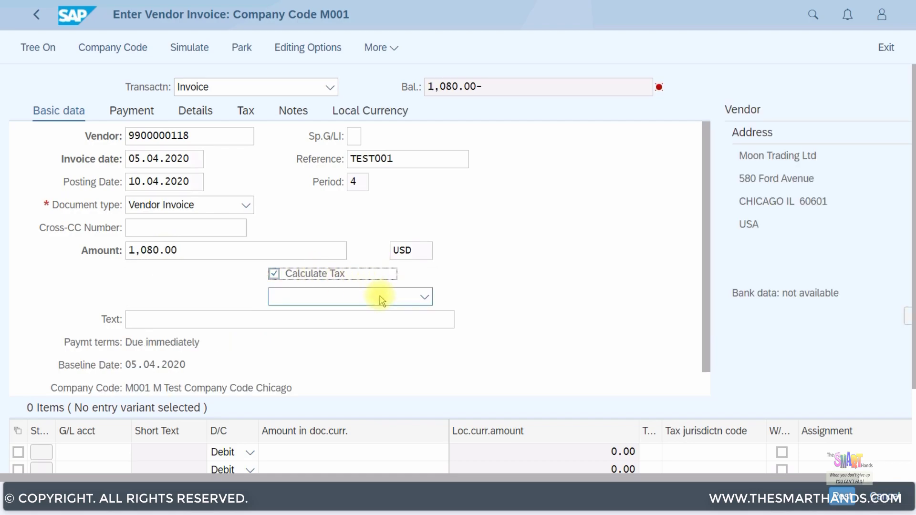
pyautogui.click(380, 297)
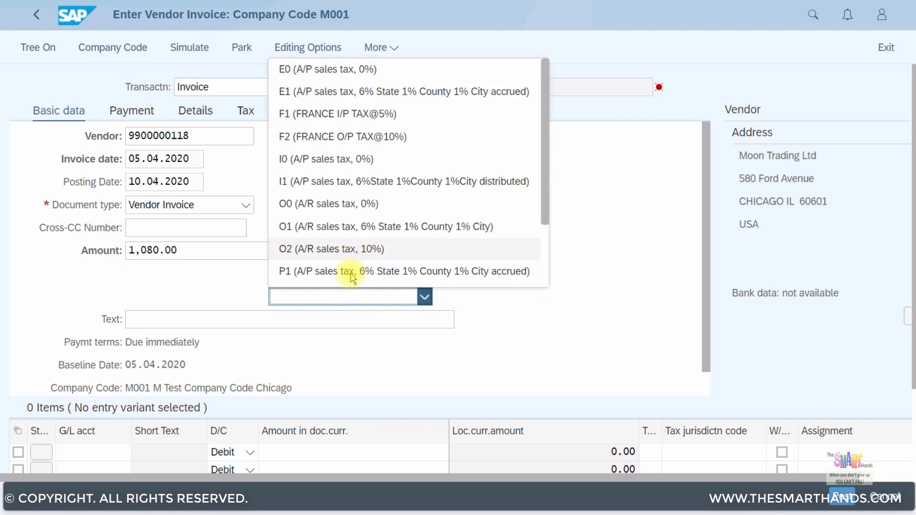
pyautogui.scroll(-2, 355, 267)
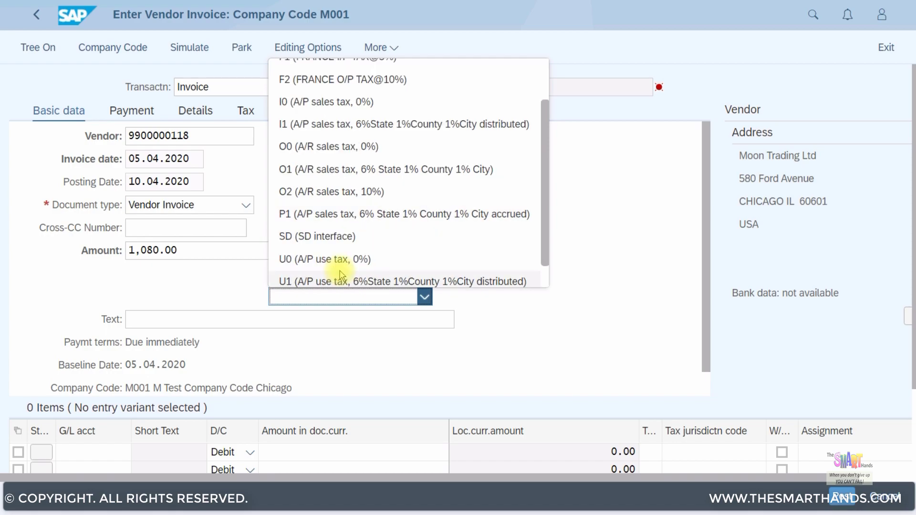
pyautogui.click(342, 277)
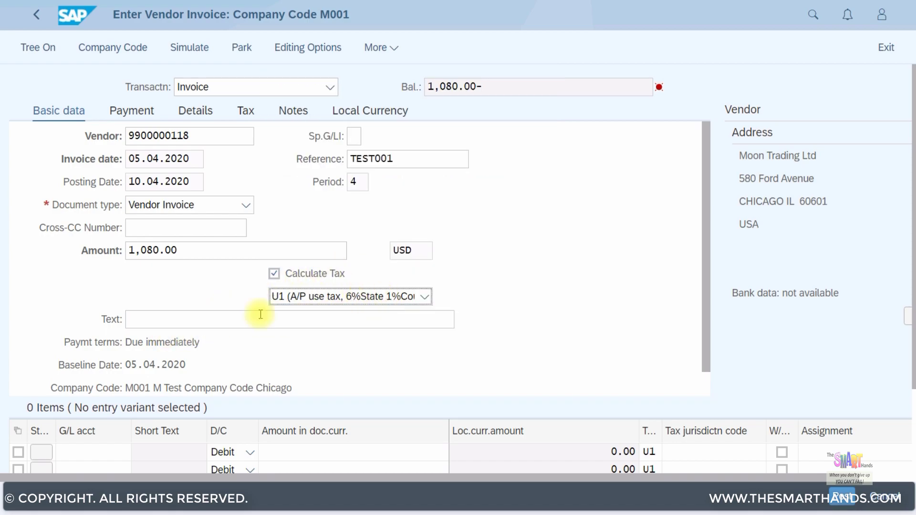
pyautogui.click(385, 294)
pyautogui.scroll(2, 396, 201)
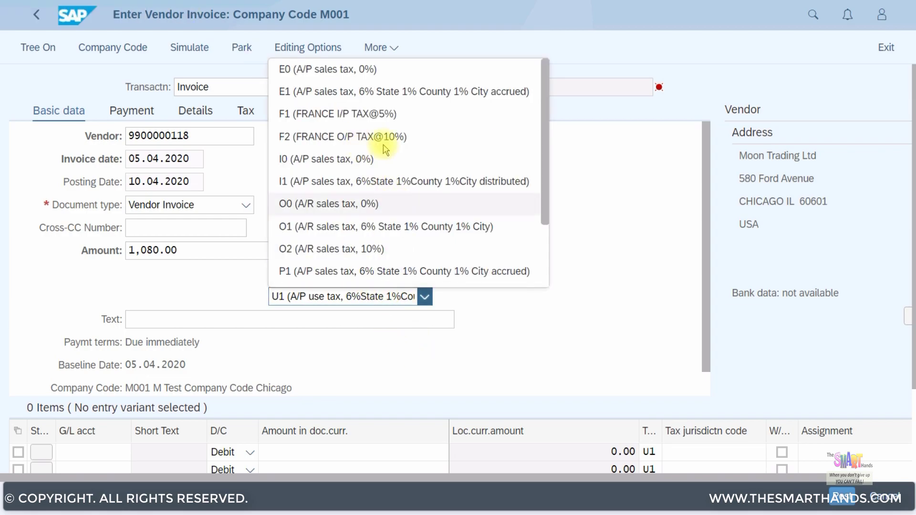
pyautogui.click(365, 92)
pyautogui.click(149, 320)
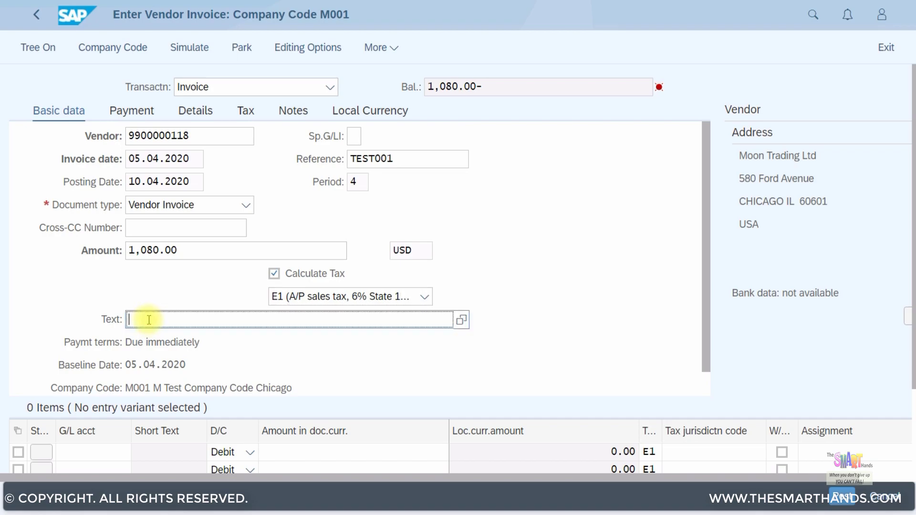
pyautogui.write('Vendor Open Item ')
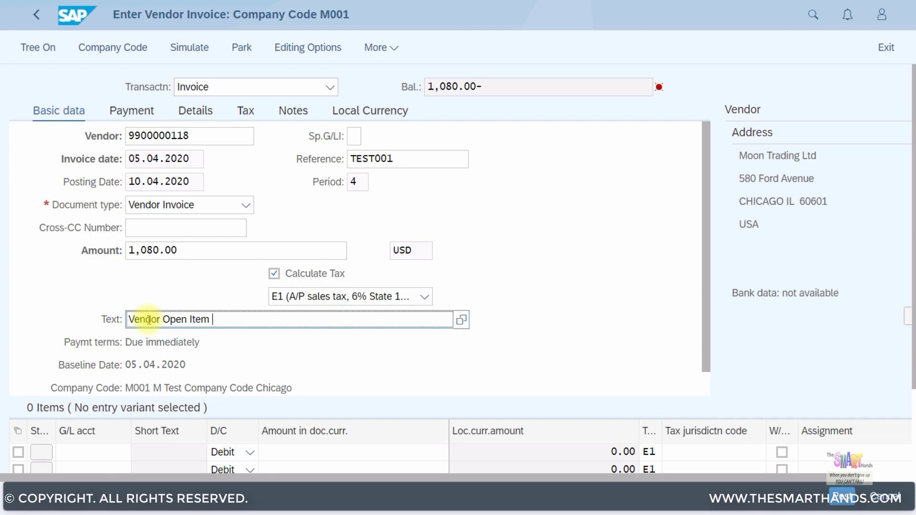
pyautogui.write('Clrng example')
# Add a debit line for G/L 508006 Office Supplies Expense with cost center C00001, then simulate
pyautogui.click(100, 454)
pyautogui.write('5')
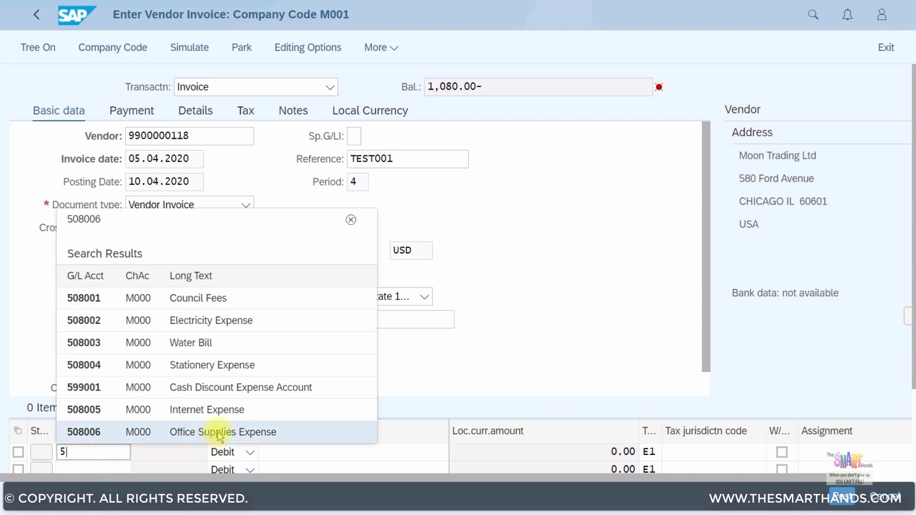
pyautogui.click(219, 433)
pyautogui.click(309, 453)
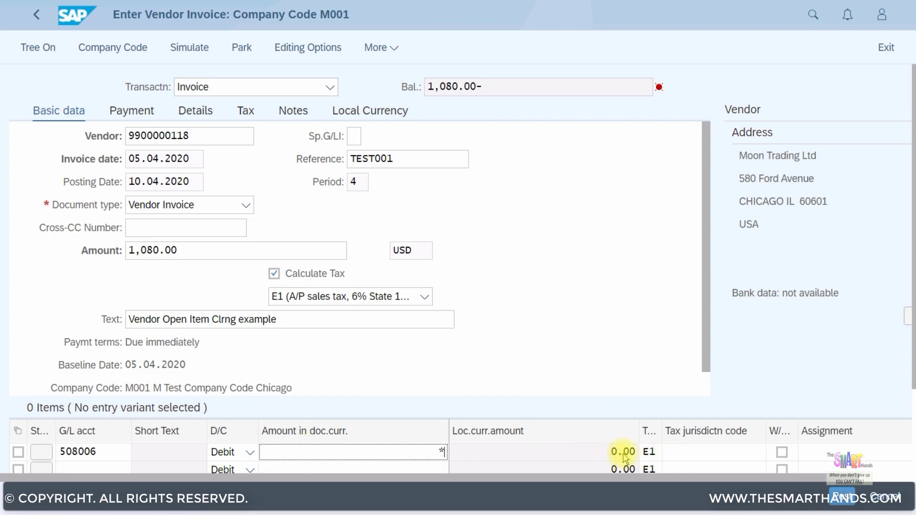
pyautogui.moveTo(847, 477); pyautogui.dragTo(909, 478)
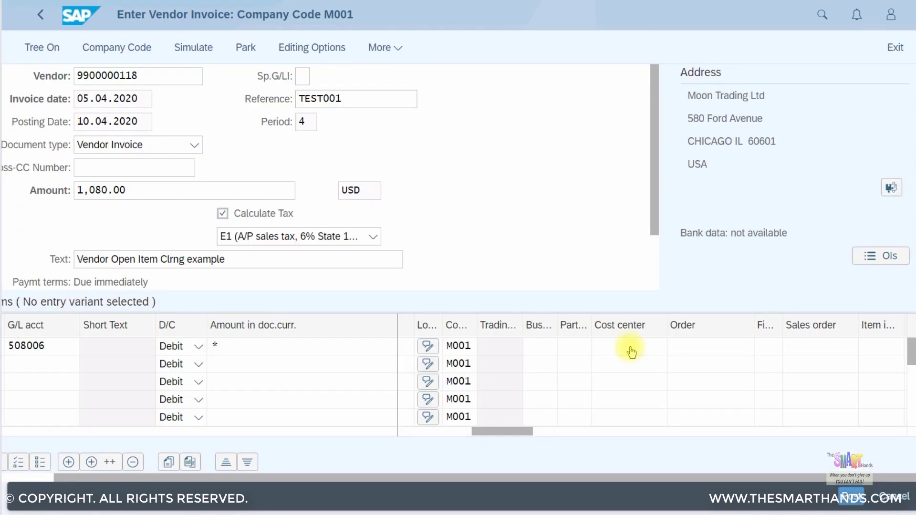
pyautogui.click(630, 348)
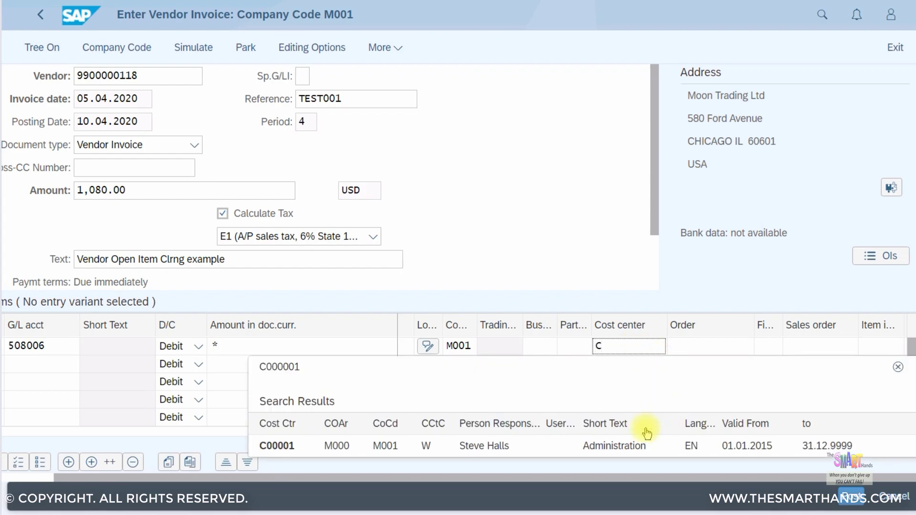
pyautogui.write('C')
pyautogui.click(630, 448)
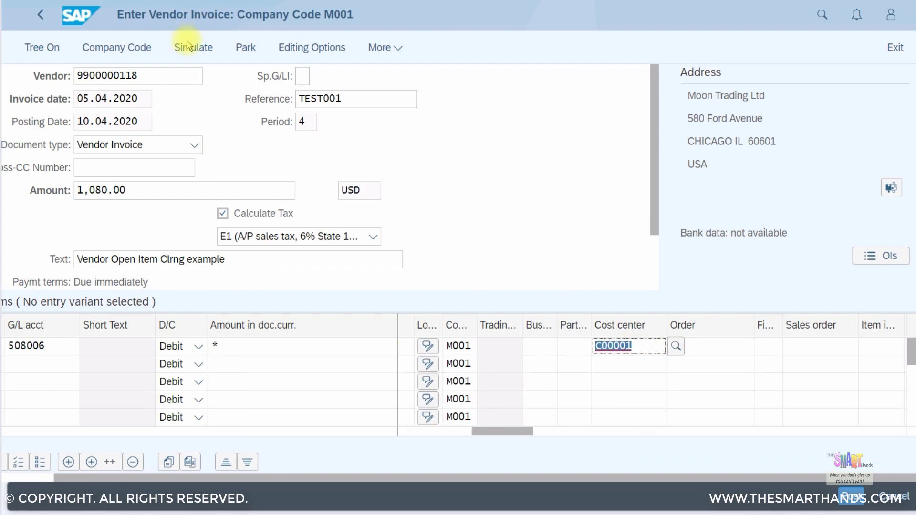
pyautogui.click(192, 48)
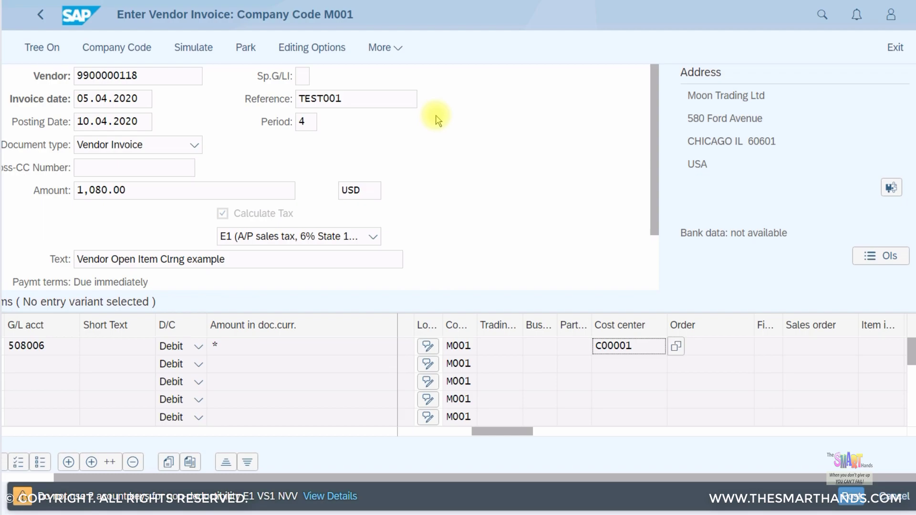
# Accept the due-date warning, review the three-line document overview and post the invoice
pyautogui.press('Return')
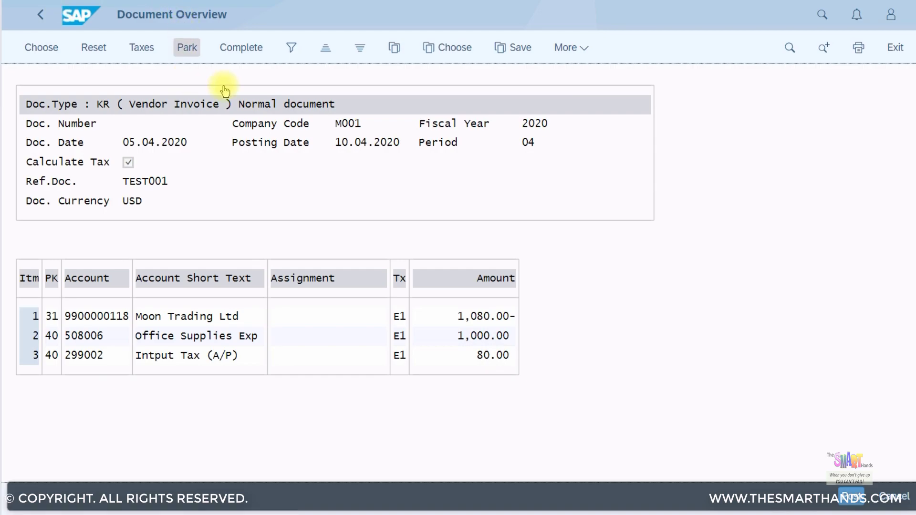
pyautogui.click(850, 498)
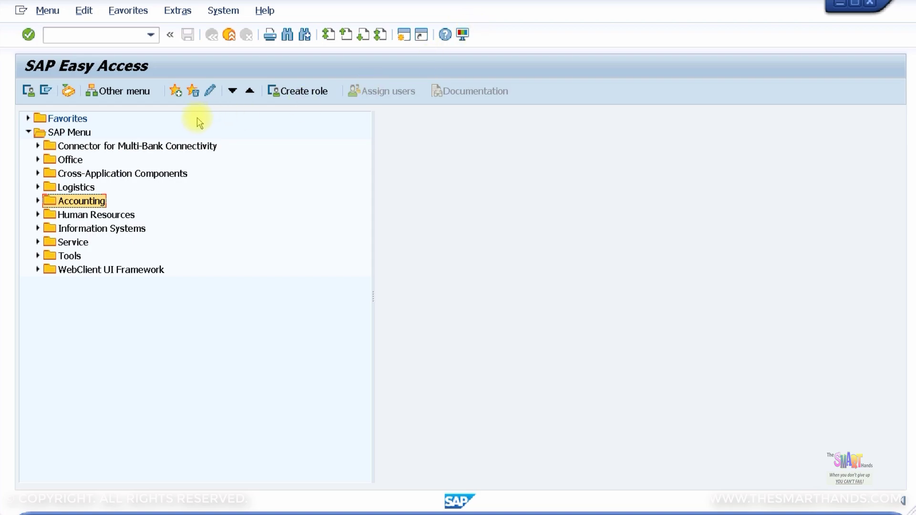
# Run FBL1N for Moon Trading Ltd's vendor account to list its open items
pyautogui.click(103, 34)
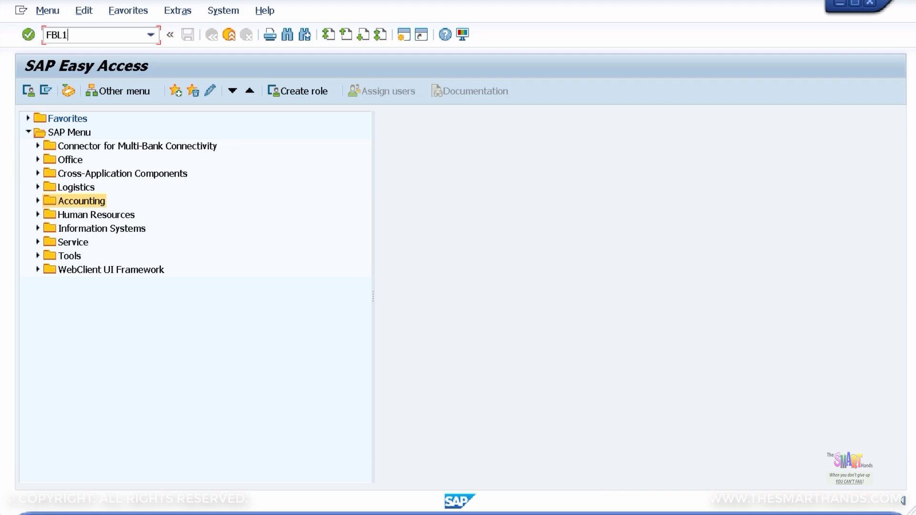
pyautogui.press('Return')
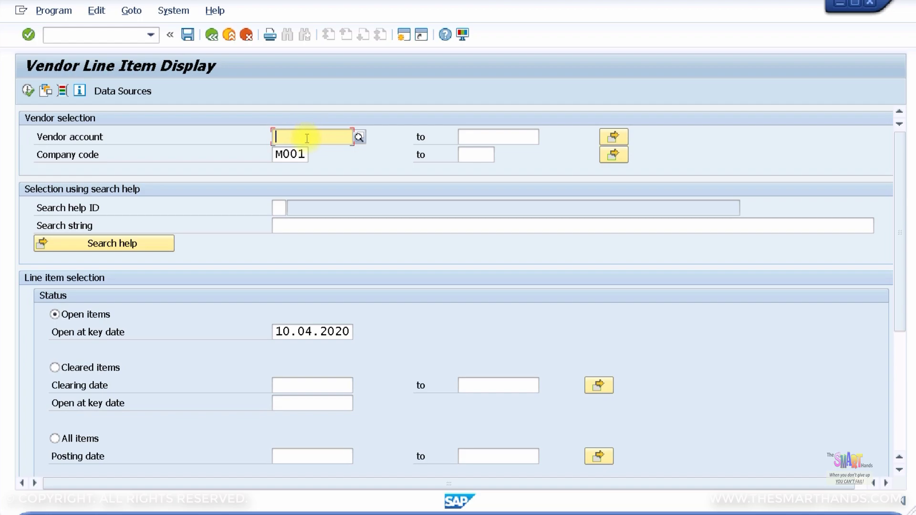
pyautogui.write('990')
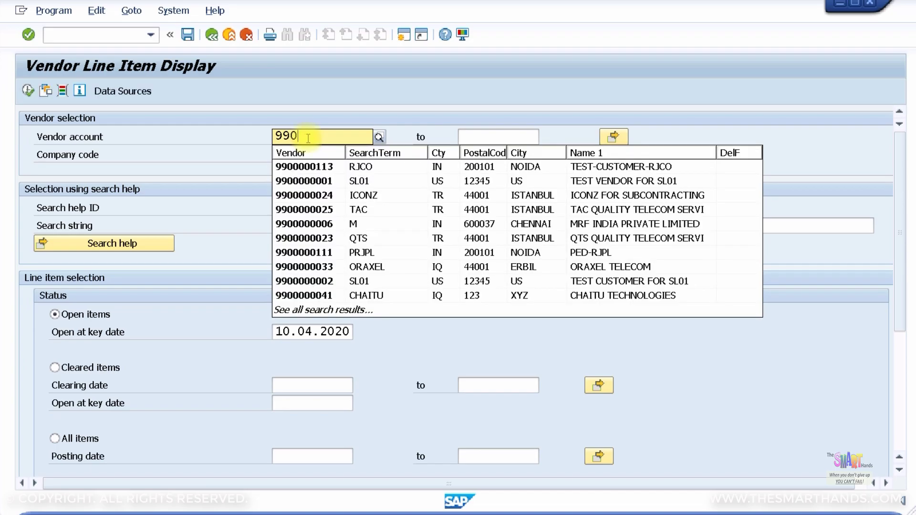
pyautogui.write('000')
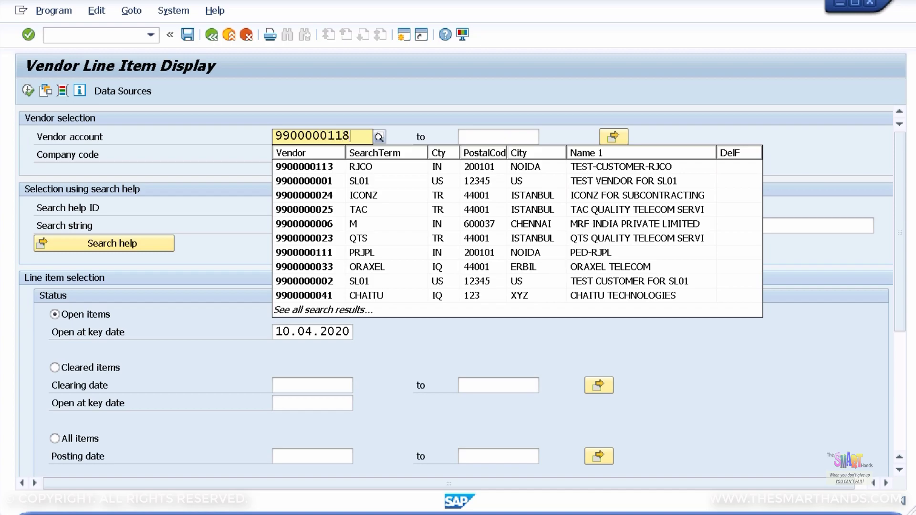
pyautogui.click(330, 167)
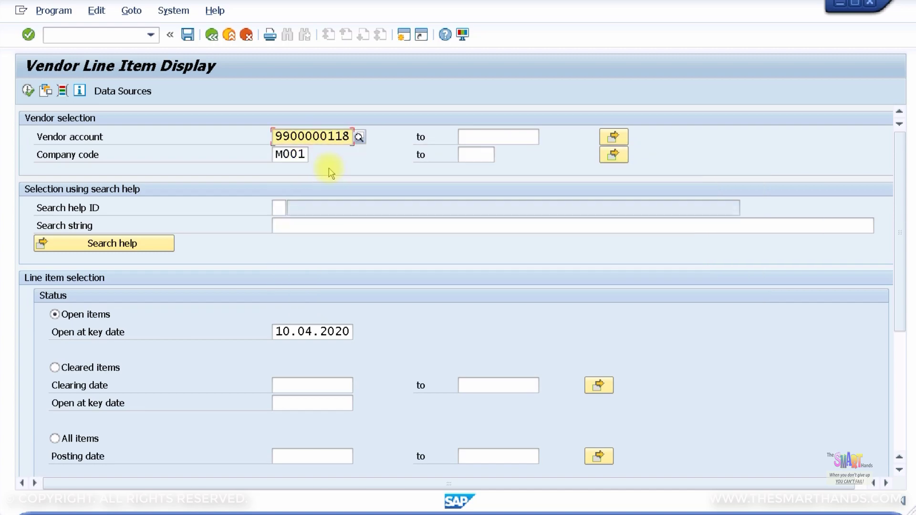
pyautogui.scroll(-5, 194, 312)
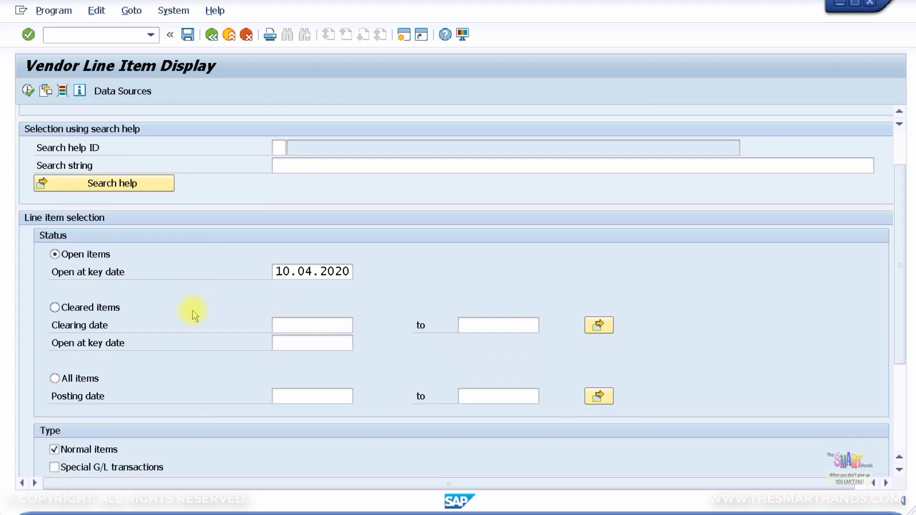
pyautogui.scroll(-2, 193, 312)
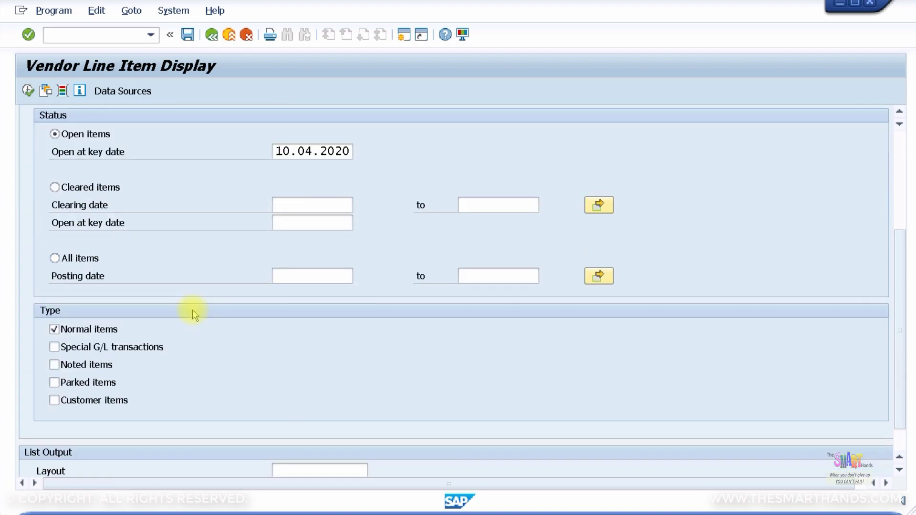
pyautogui.scroll(-1, 193, 313)
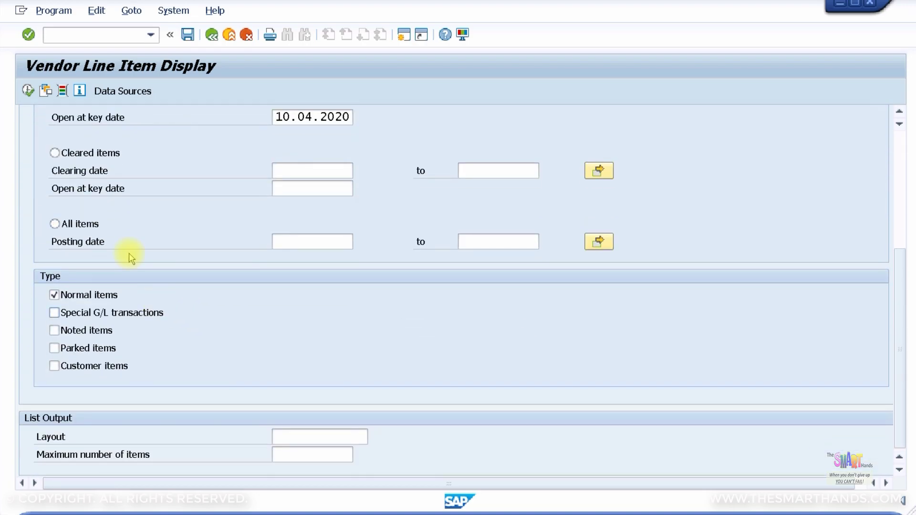
pyautogui.click(29, 91)
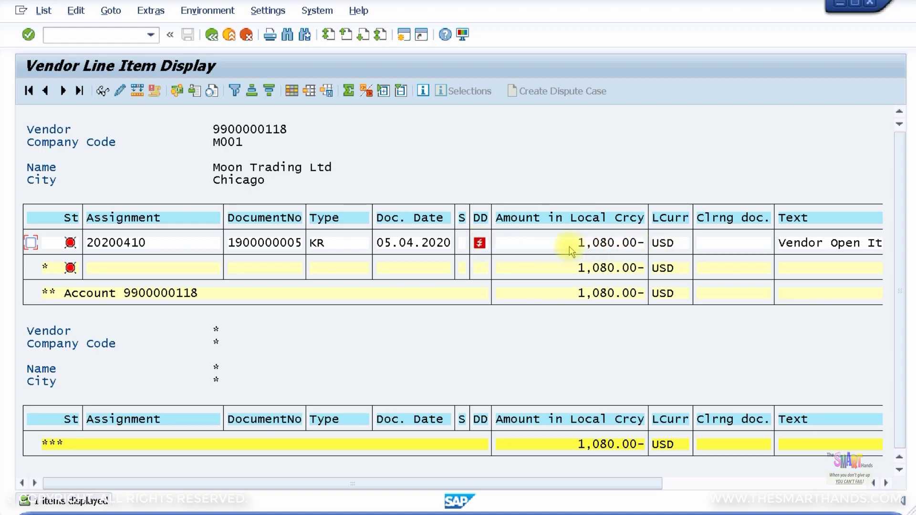
# Scroll through the vendor line item list, then go back twice to the SAP Easy Access menu
pyautogui.click(740, 484)
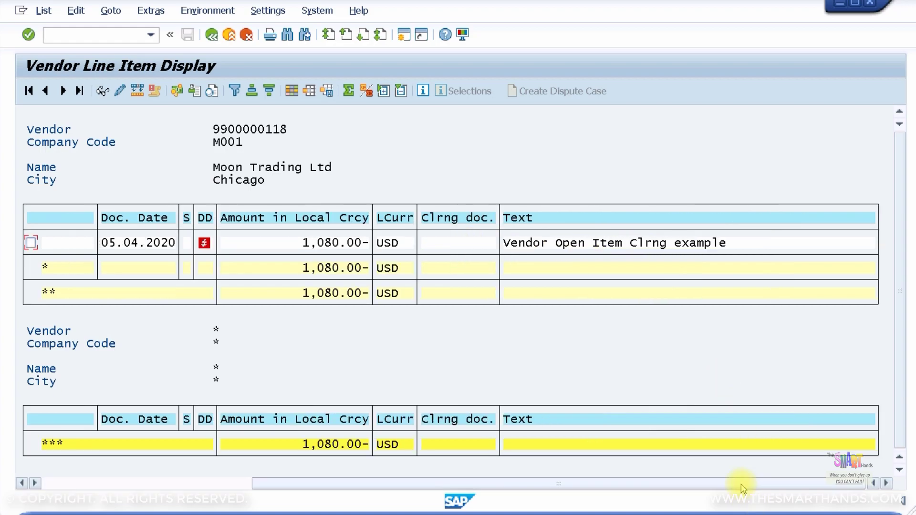
pyautogui.moveTo(609, 483); pyautogui.dragTo(280, 466)
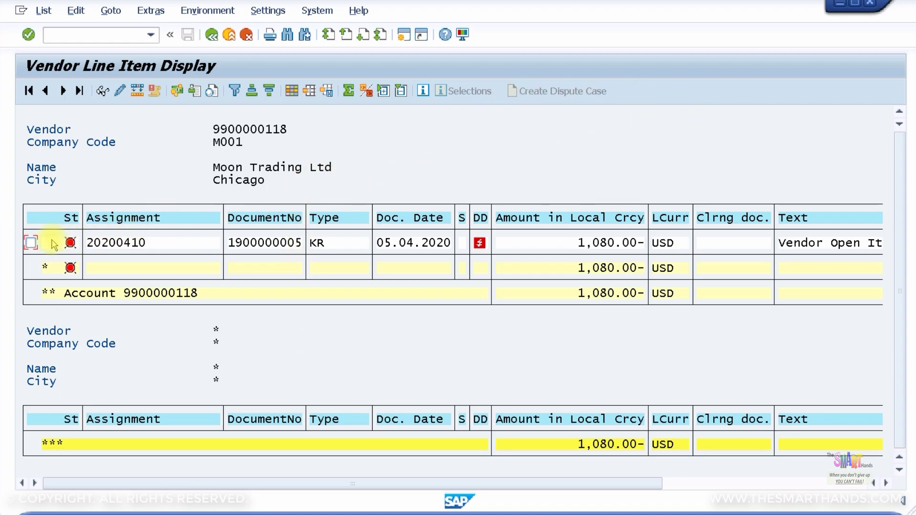
pyautogui.click(212, 36)
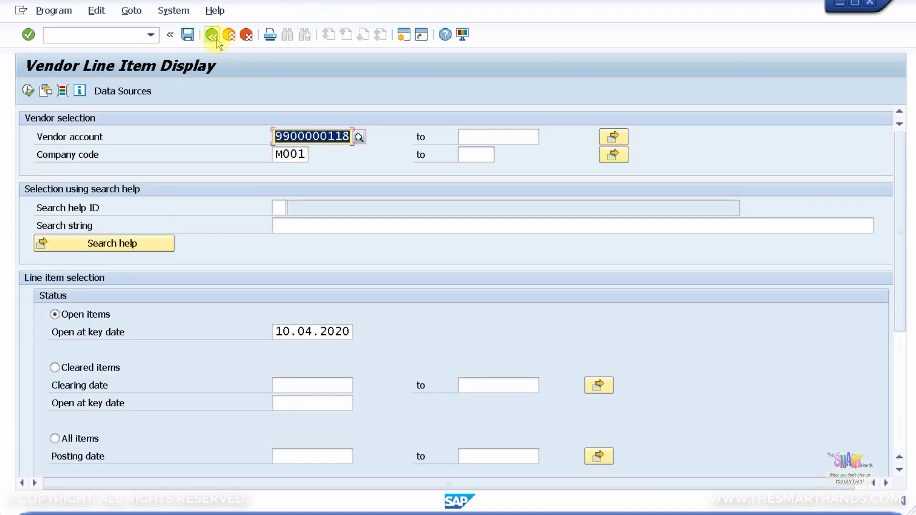
pyautogui.click(212, 36)
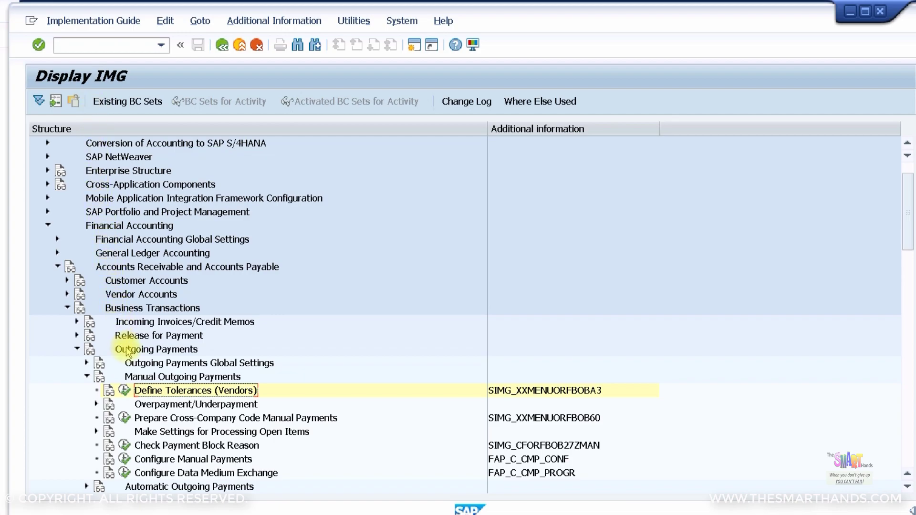
# Open Define Tolerances (Vendors) and inspect company code 0001's tolerance details
pyautogui.click(124, 391)
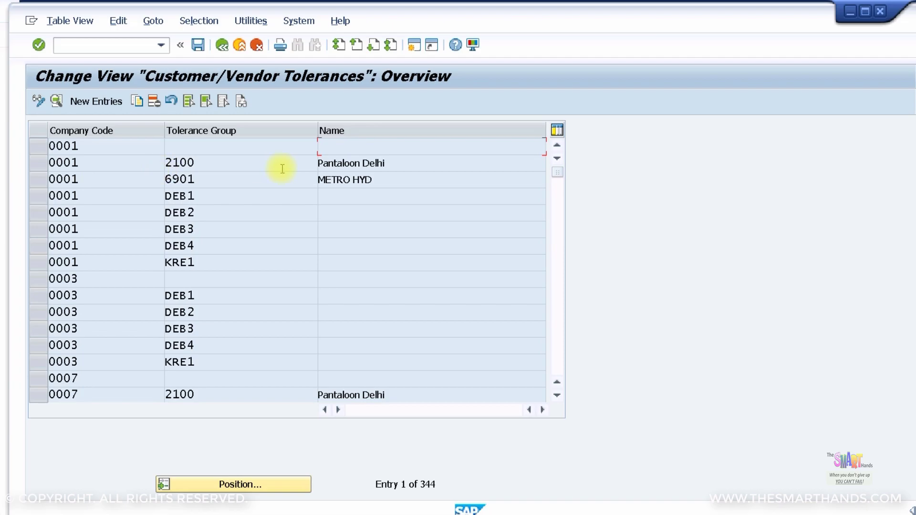
pyautogui.doubleClick(119, 149)
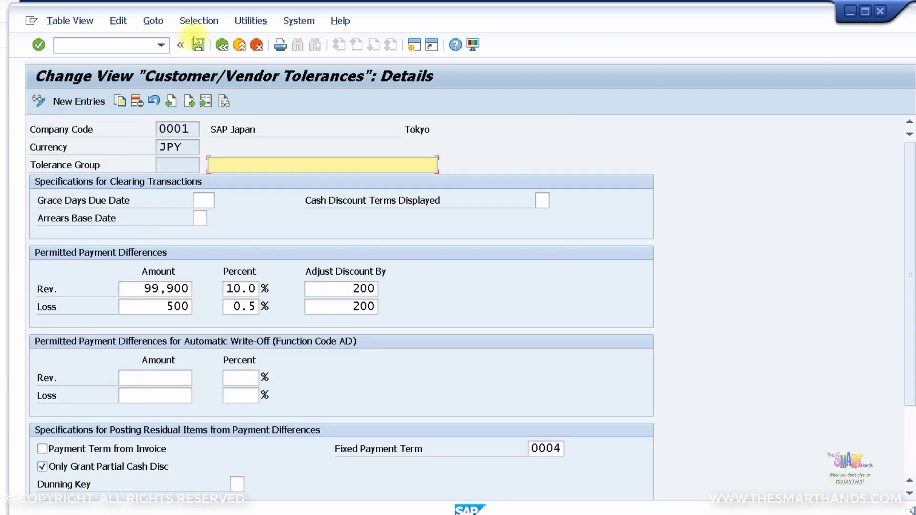
pyautogui.click(222, 45)
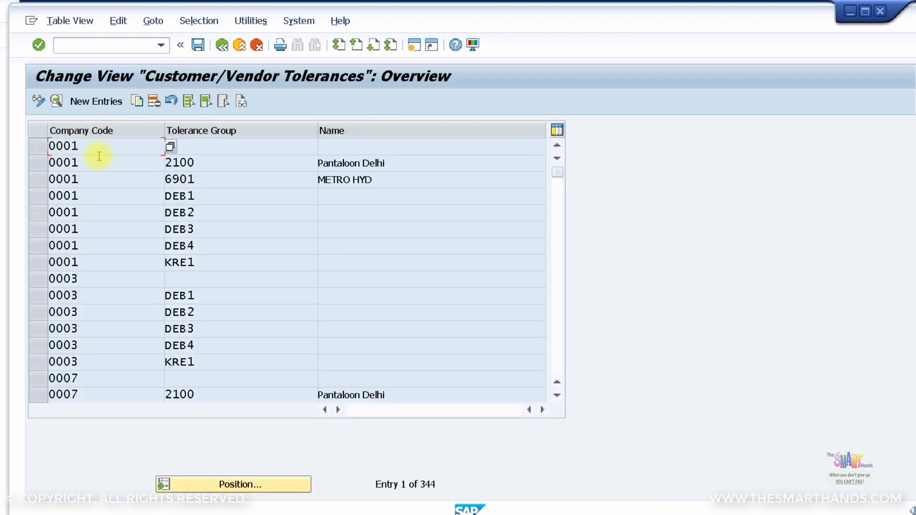
# Copy the 0001 tolerance entry to company code M001, save it under the customizing request, and exit
pyautogui.click(39, 147)
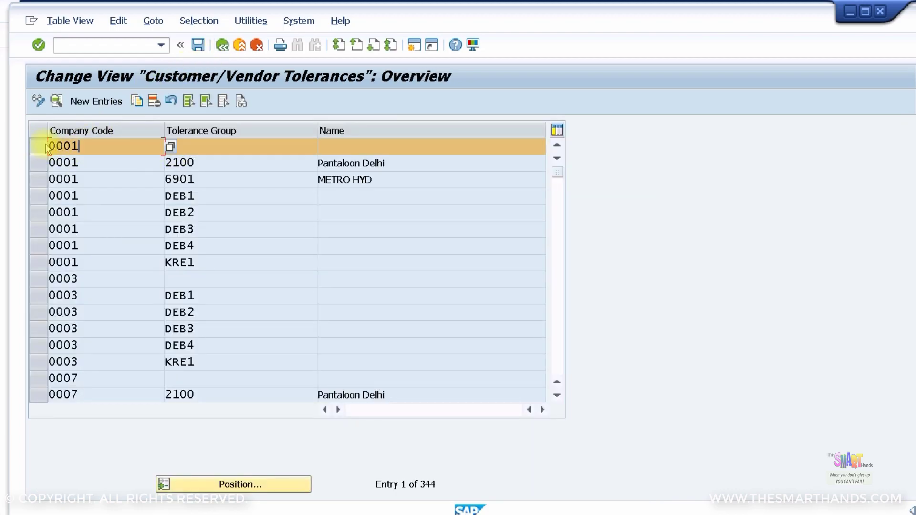
pyautogui.click(138, 101)
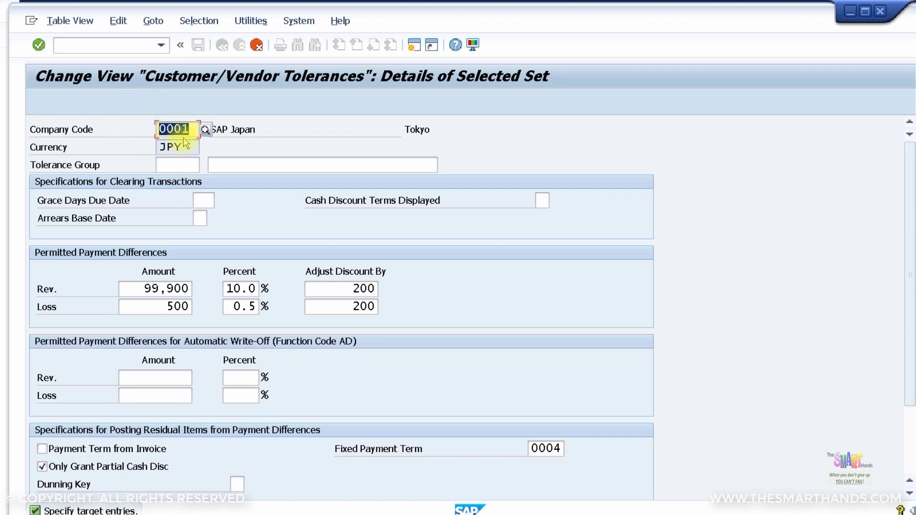
pyautogui.write('M001')
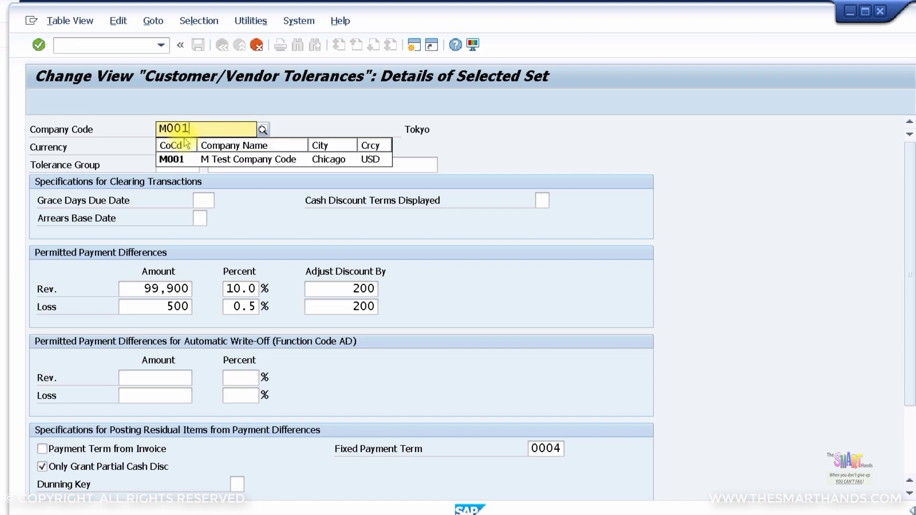
pyautogui.press('Return')
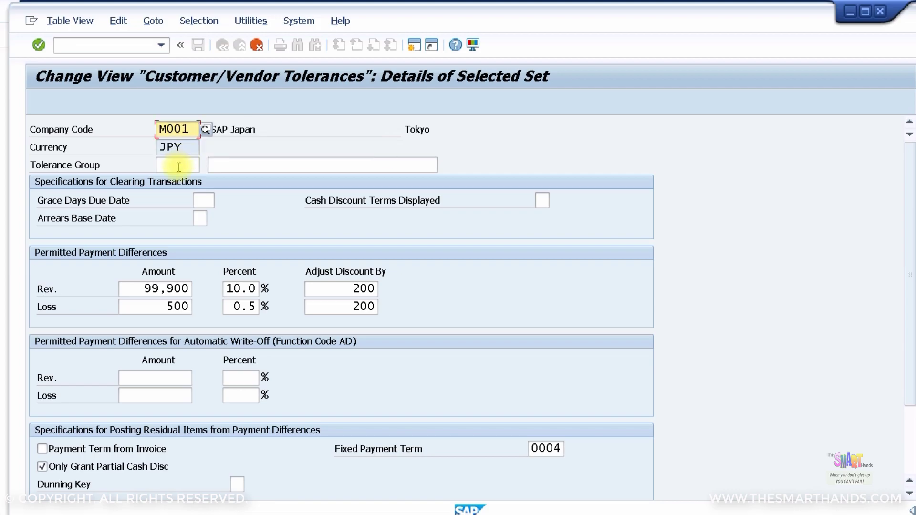
pyautogui.press('Return')
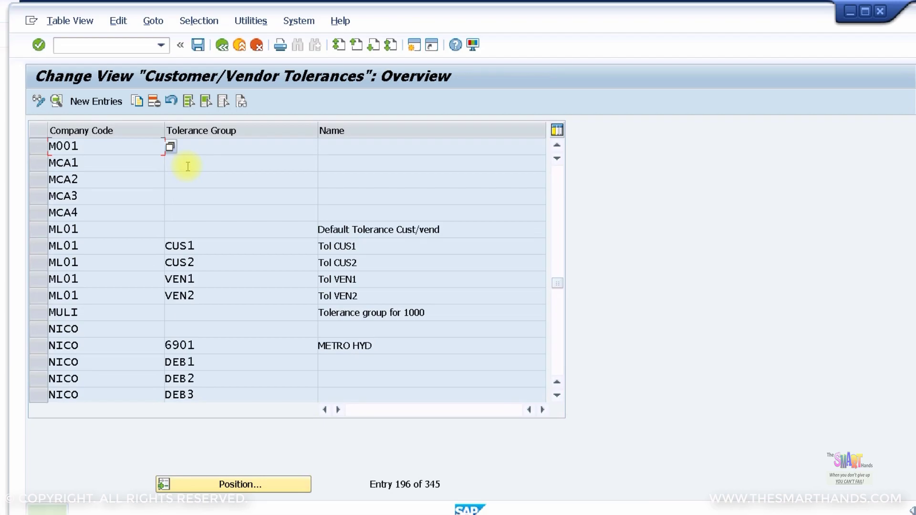
pyautogui.click(197, 45)
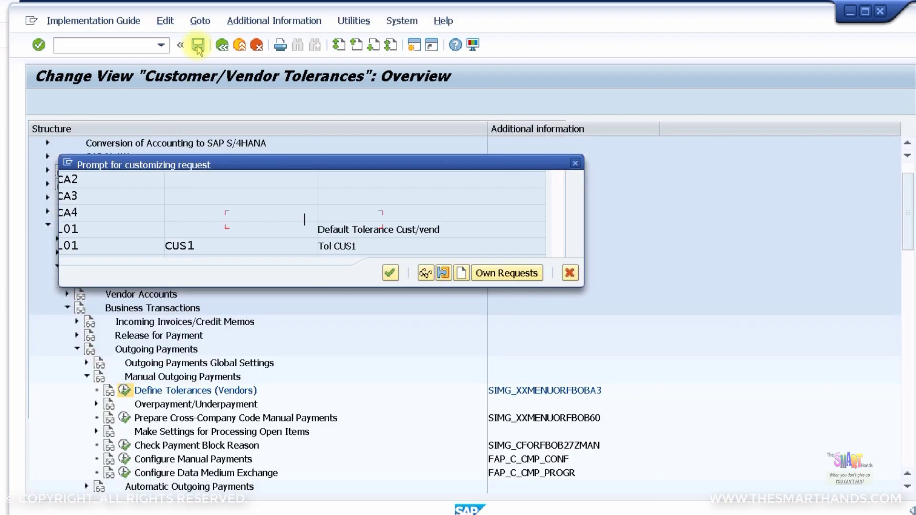
pyautogui.click(387, 276)
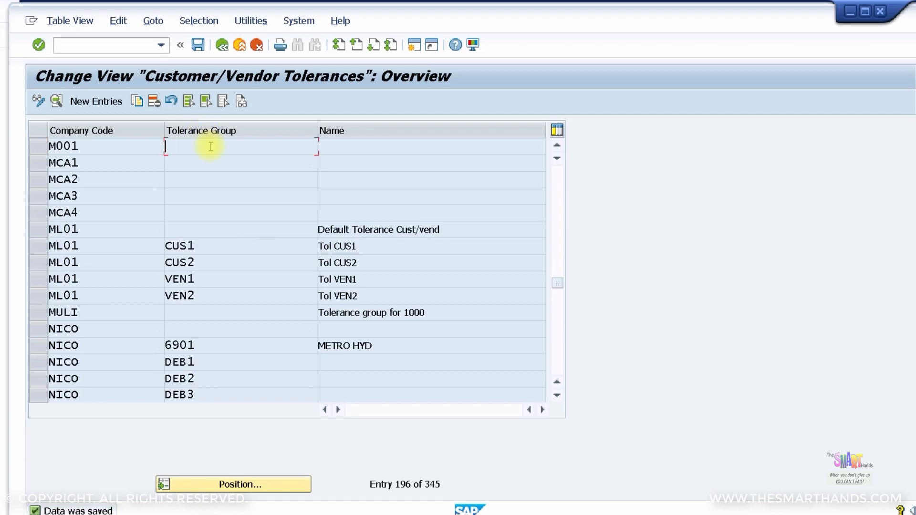
pyautogui.doubleClick(211, 147)
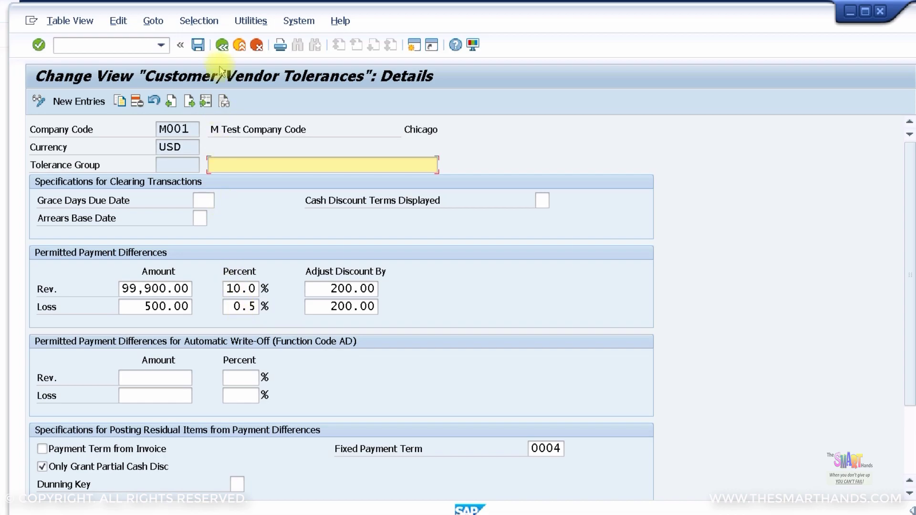
pyautogui.click(222, 46)
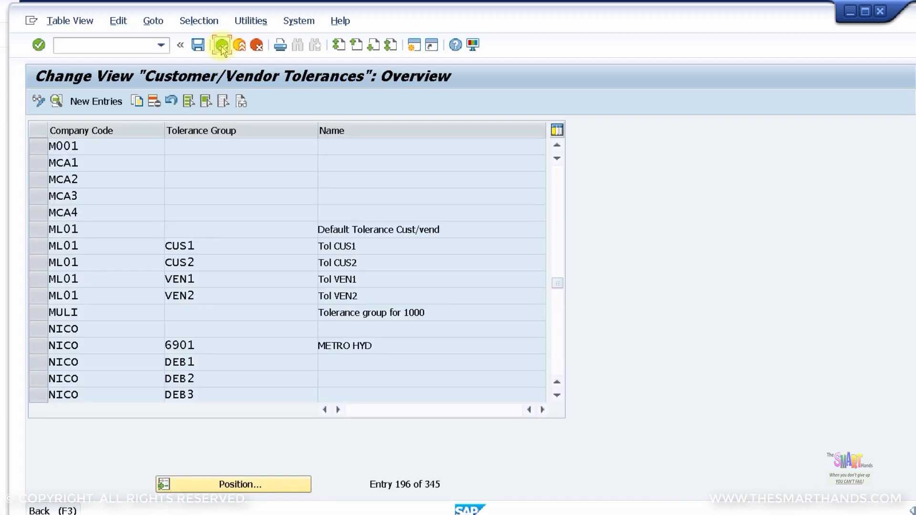
pyautogui.click(222, 46)
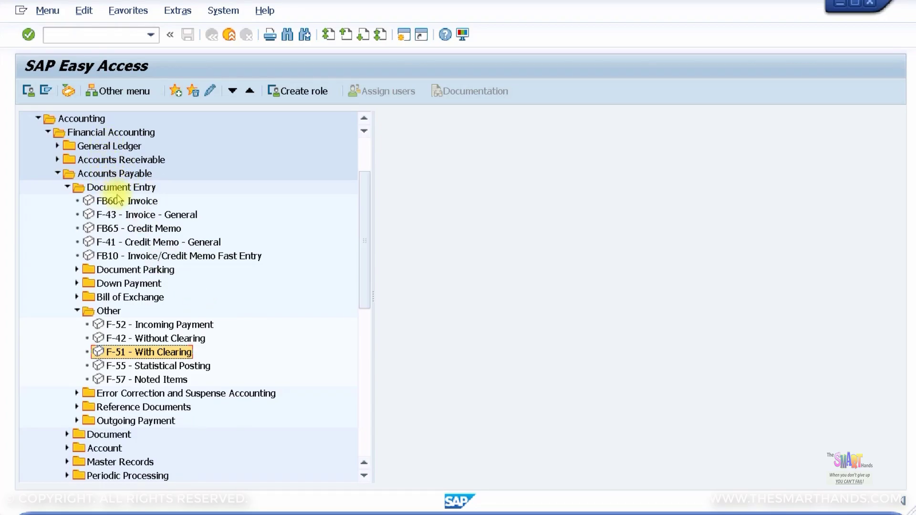
# Start F-51 Post with Clearing with document date 06.04.2020 and reference Test001
pyautogui.doubleClick(147, 354)
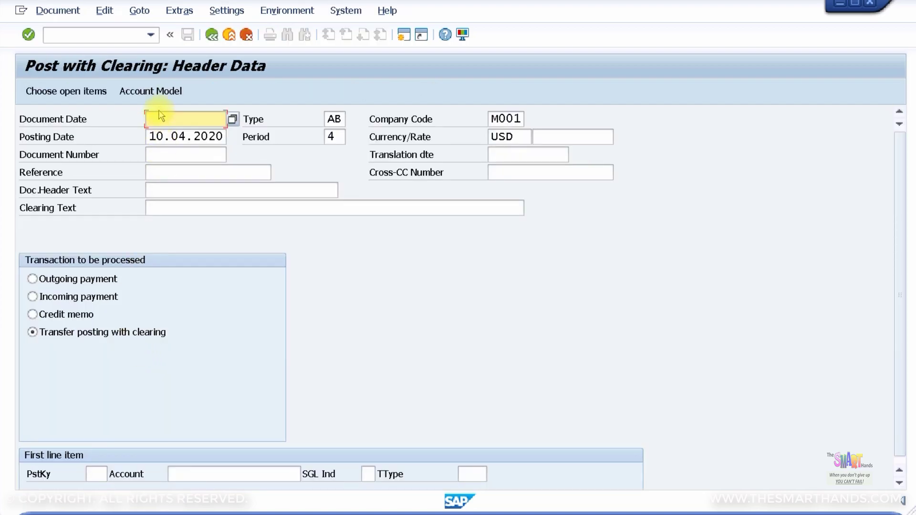
pyautogui.write('06.04.2020')
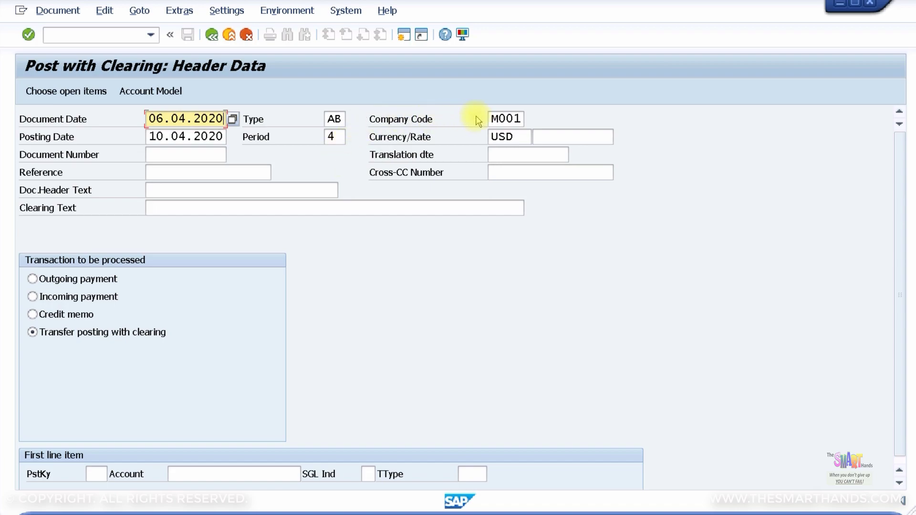
pyautogui.click(187, 176)
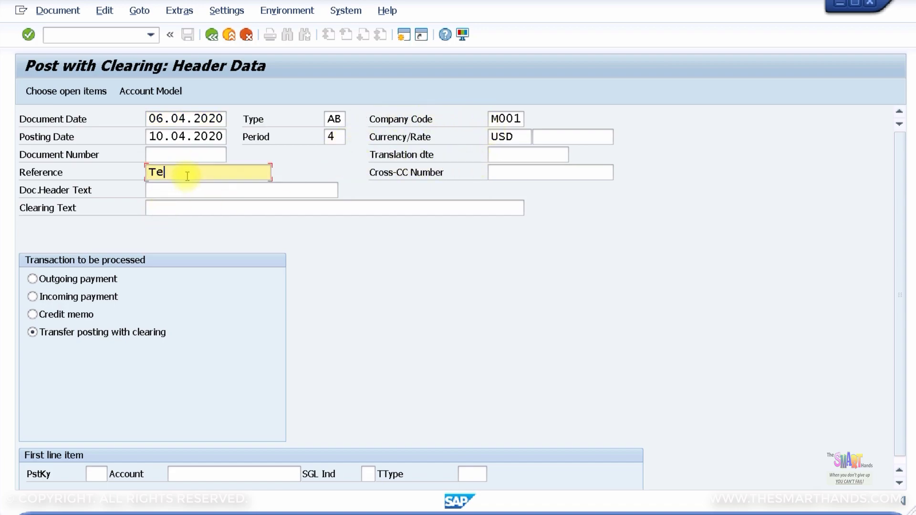
pyautogui.write('Test001')
pyautogui.press('Tab')
pyautogui.press('Tab')
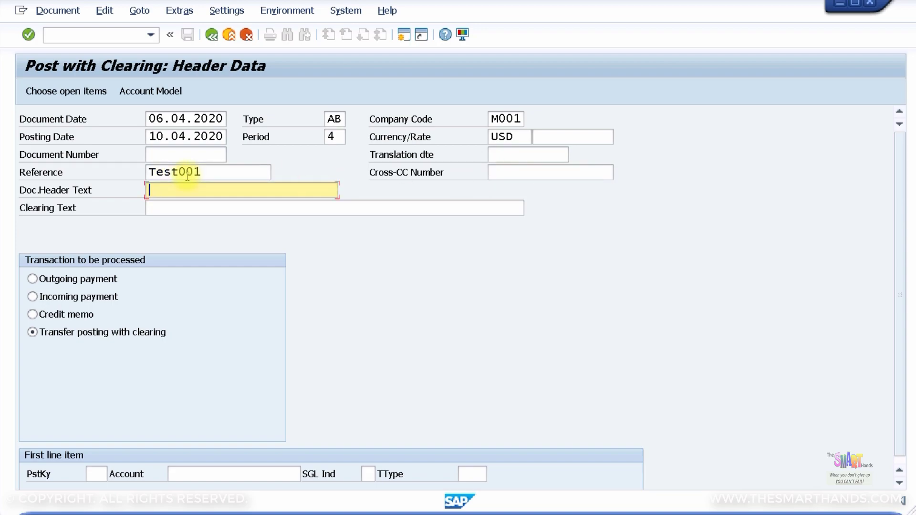
# Enter header text 'Correcting moon Trading' and clearing text 'Correcting moon Trading Posting'
pyautogui.write('Correcting moon')
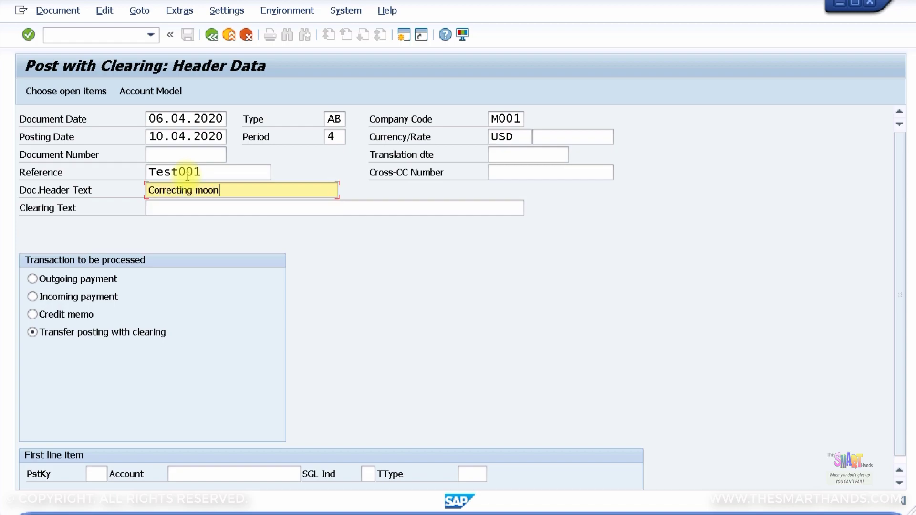
pyautogui.write(' Trading P')
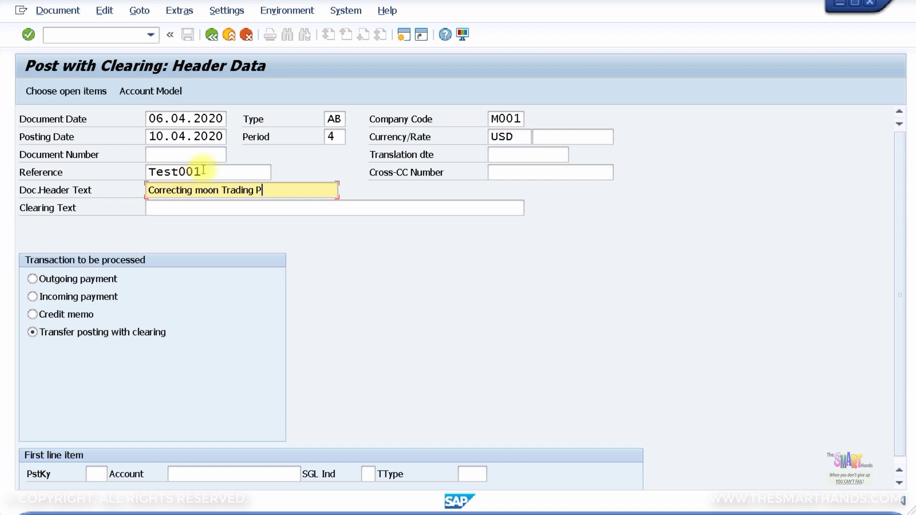
pyautogui.hotkey('ctrl', 'shift', 'Left')
pyautogui.hotkey('ctrl', 'shift', 'Left')
pyautogui.hotkey('ctrl', 'shift', 'Left')
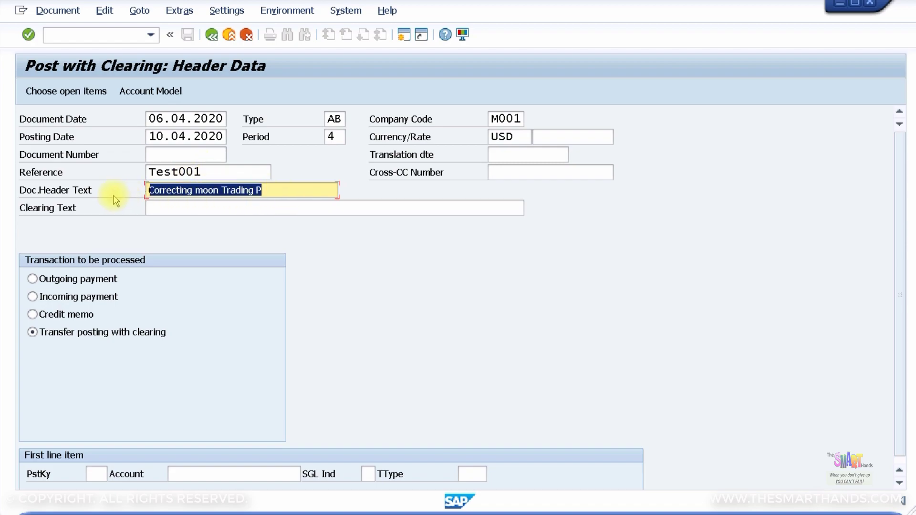
pyautogui.click(192, 211)
pyautogui.hotkey('ctrl', 'v')
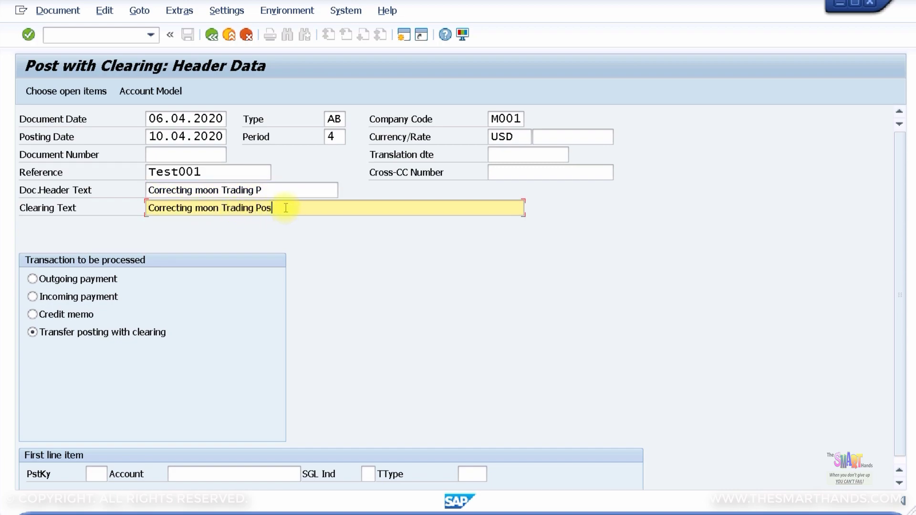
pyautogui.write('osting')
pyautogui.click(263, 189)
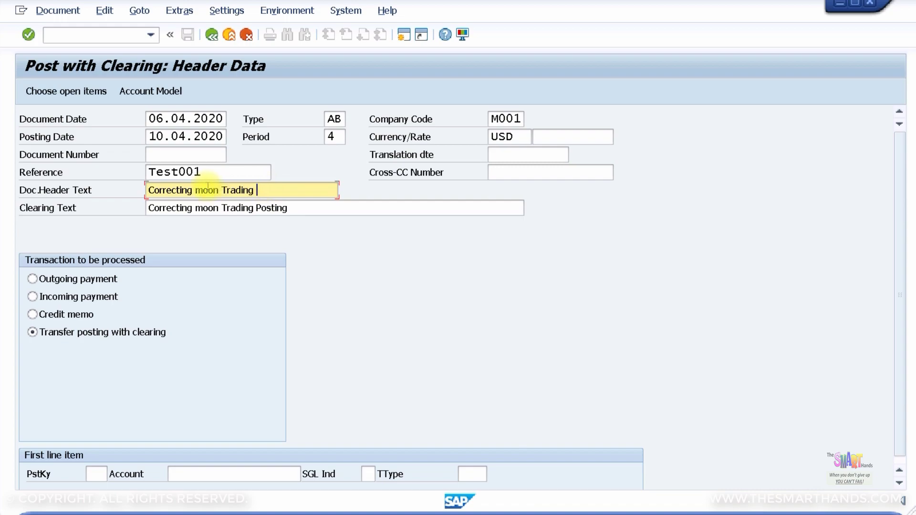
pyautogui.scroll(-1, 124, 310)
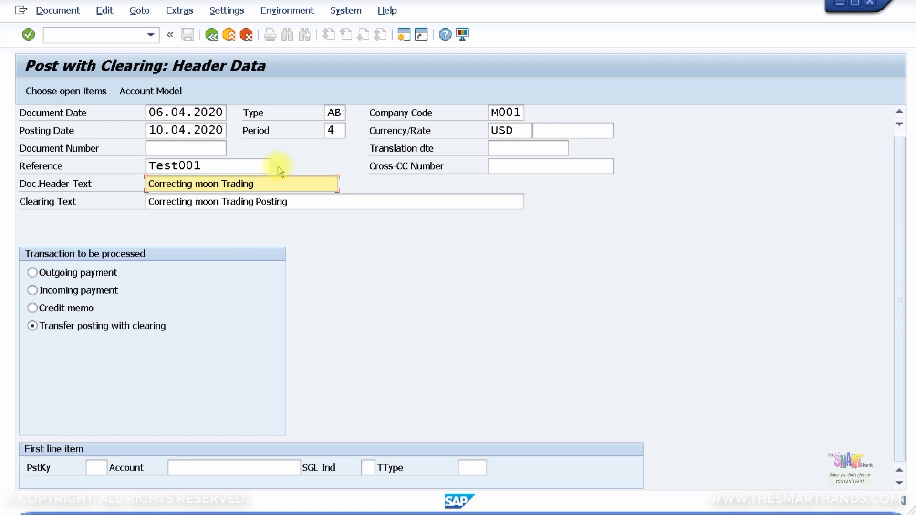
# Set the first line item's posting key to 31 (vendor invoice)
pyautogui.click(97, 468)
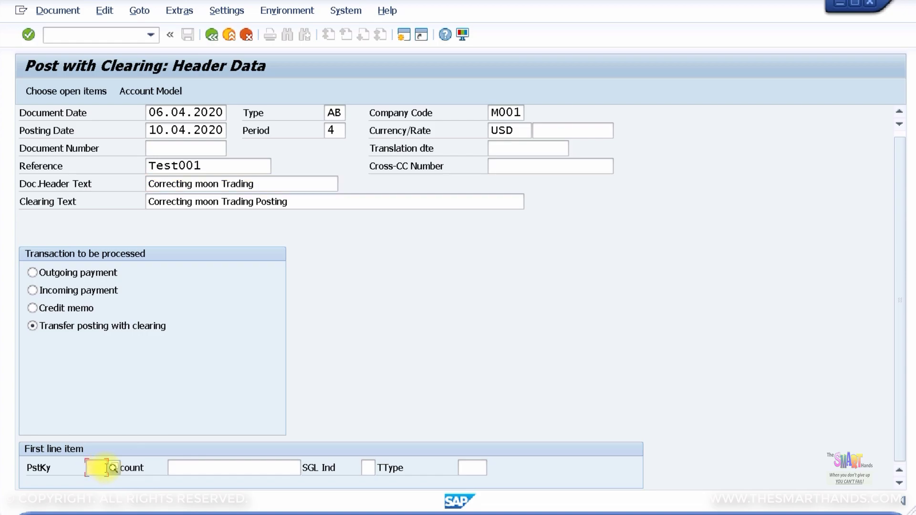
pyautogui.click(113, 469)
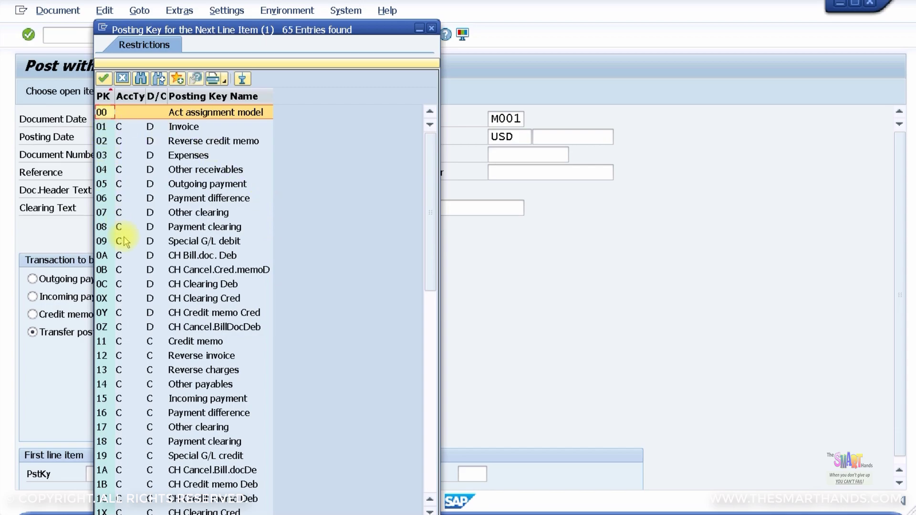
pyautogui.scroll(-7, 125, 242)
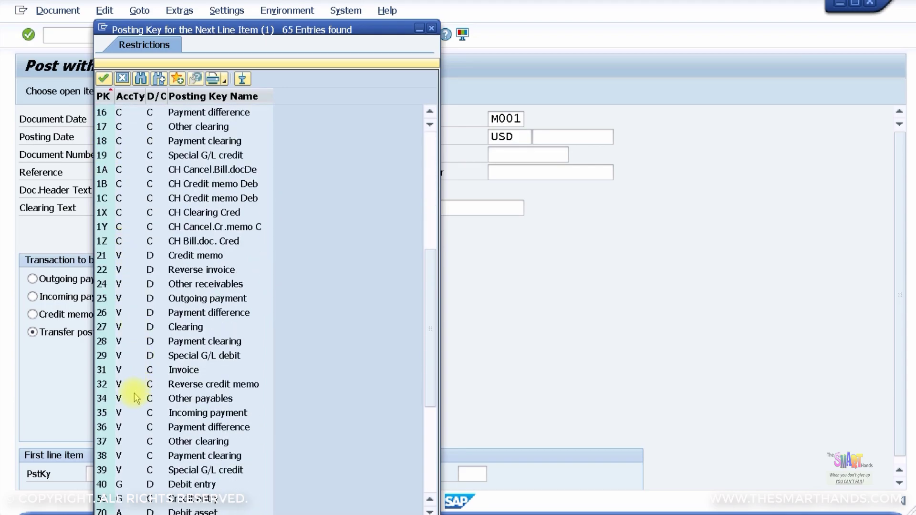
pyautogui.click(110, 374)
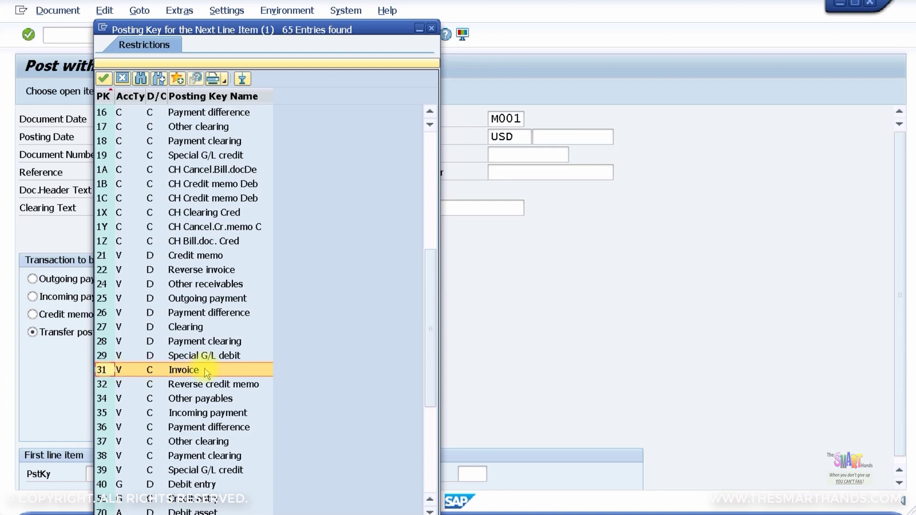
pyautogui.doubleClick(206, 373)
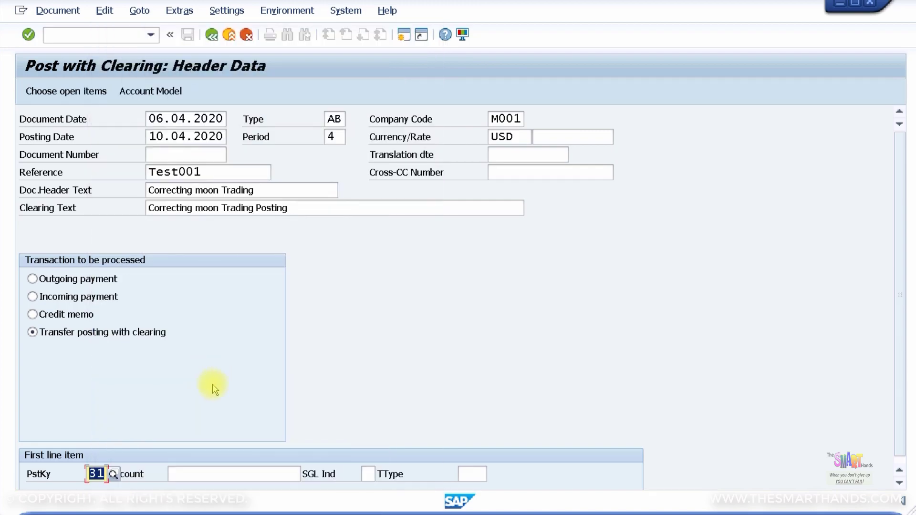
pyautogui.click(220, 474)
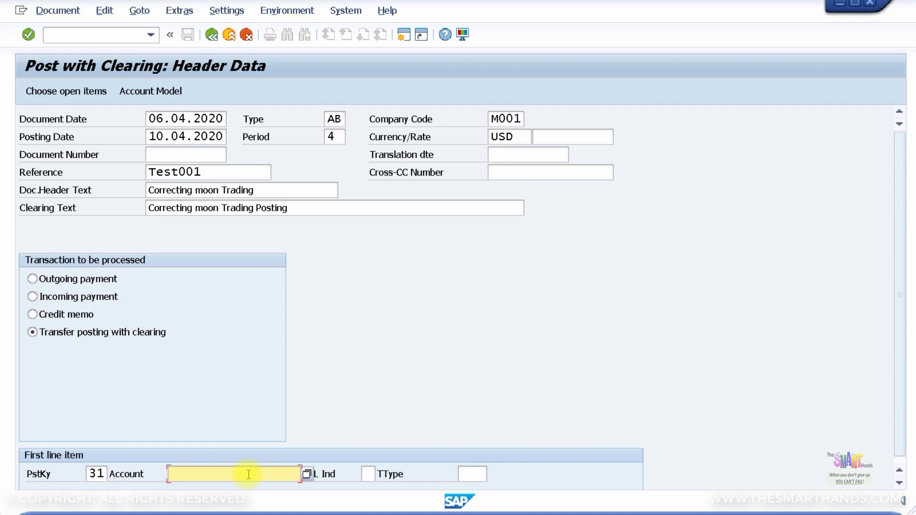
pyautogui.click(306, 474)
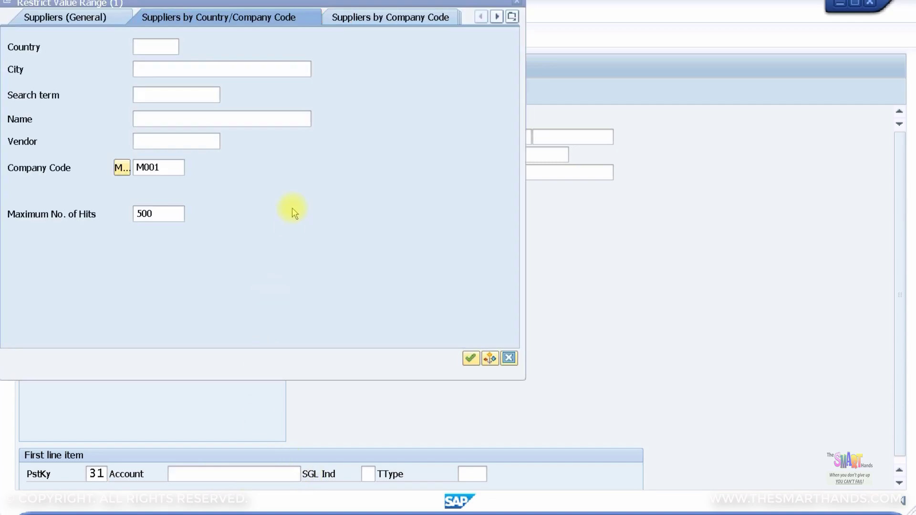
pyautogui.moveTo(354, 6); pyautogui.dragTo(428, 77)
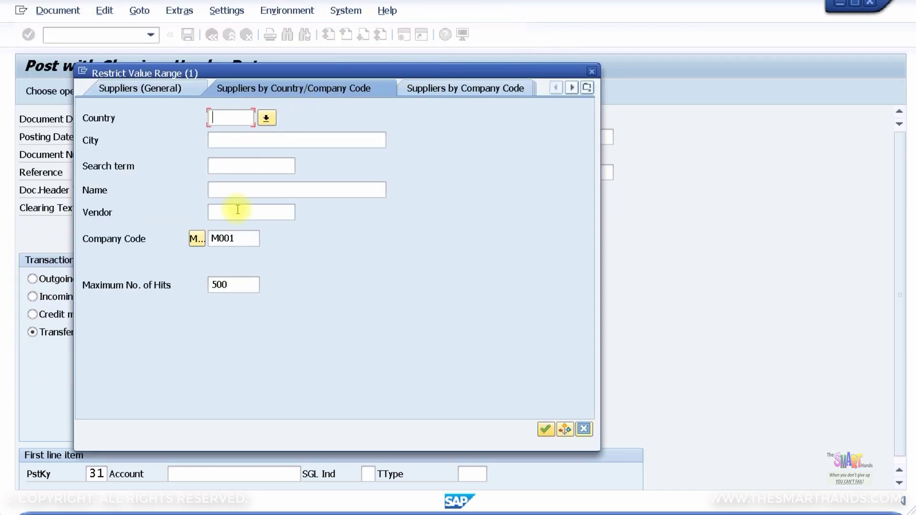
pyautogui.click(236, 143)
pyautogui.write('Chicago')
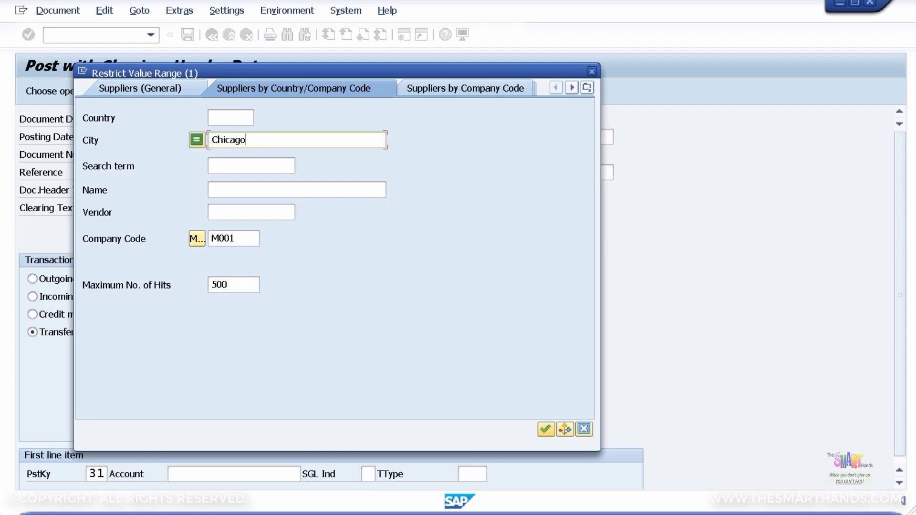
pyautogui.press('Return')
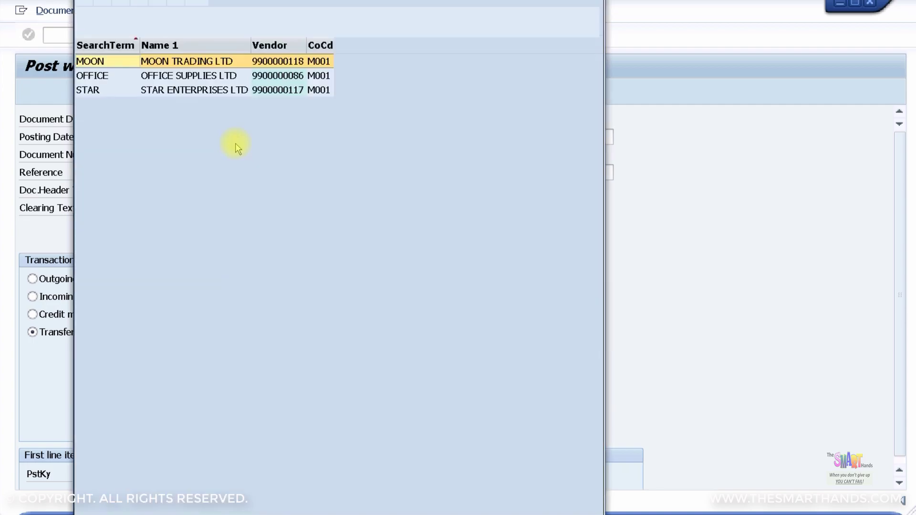
pyautogui.doubleClick(181, 92)
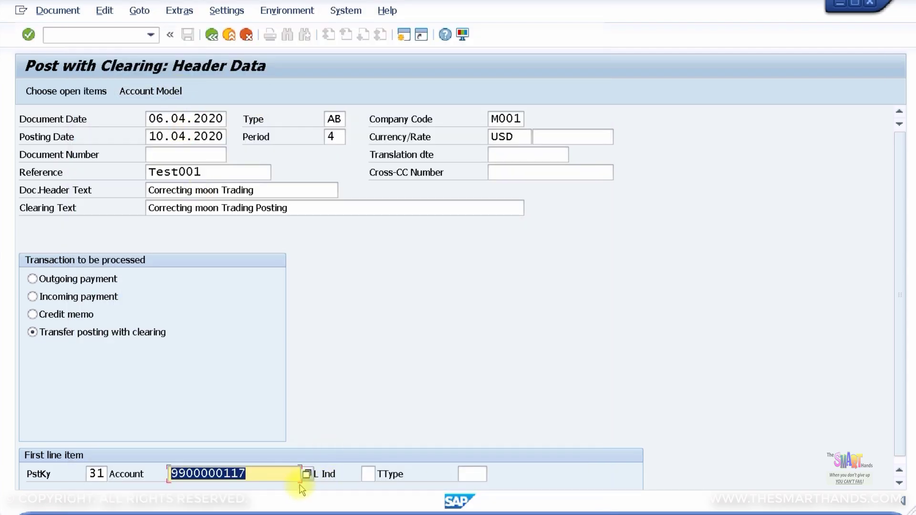
# Fill the vendor item with amount 1080, Calculate Tax ticked, and text 'Correcting Moon Posting'
pyautogui.click(266, 474)
pyautogui.press('Return')
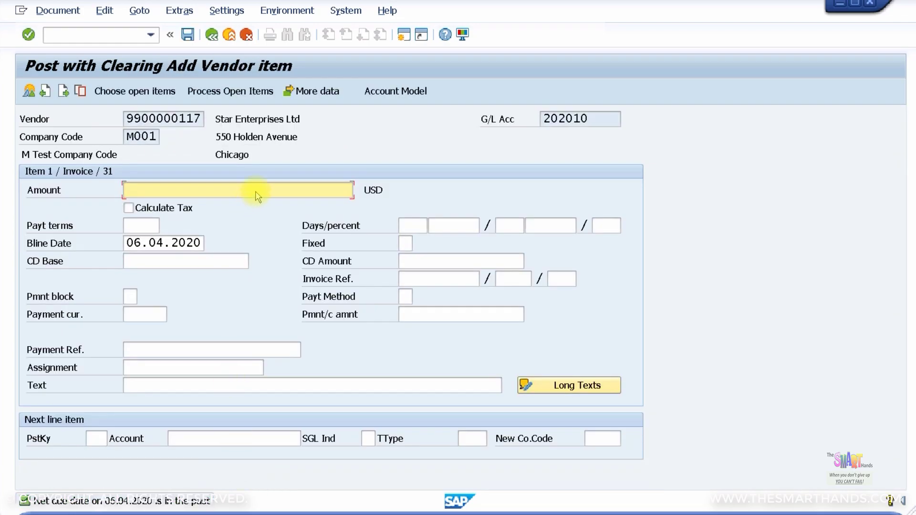
pyautogui.write('1080')
pyautogui.click(129, 207)
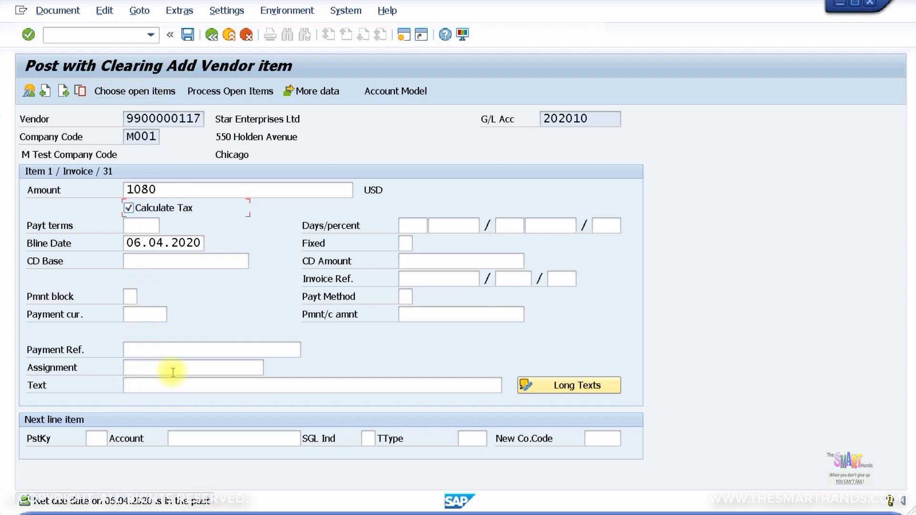
pyautogui.click(155, 385)
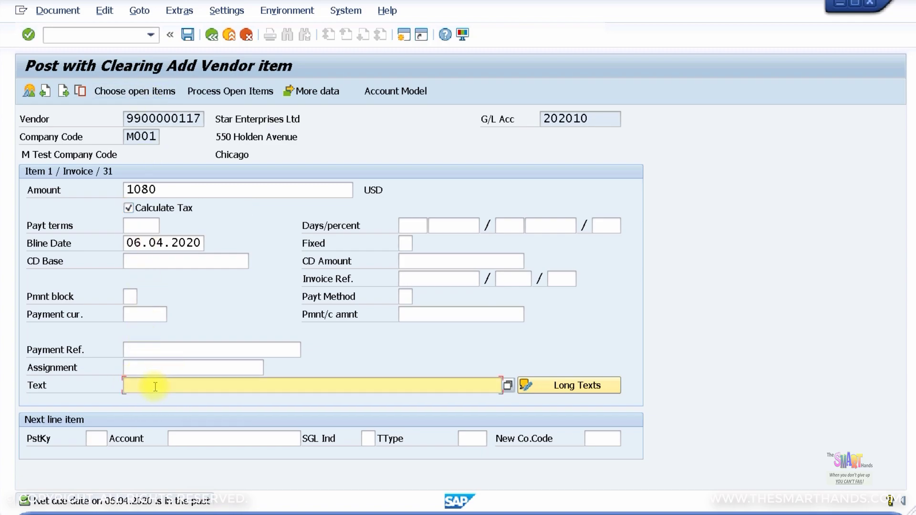
pyautogui.write('Correcting Moon Posting')
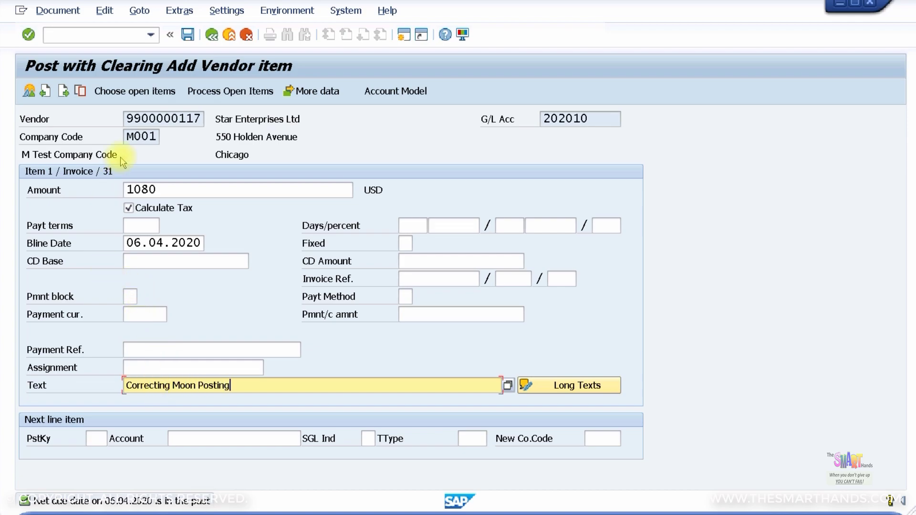
pyautogui.click(125, 90)
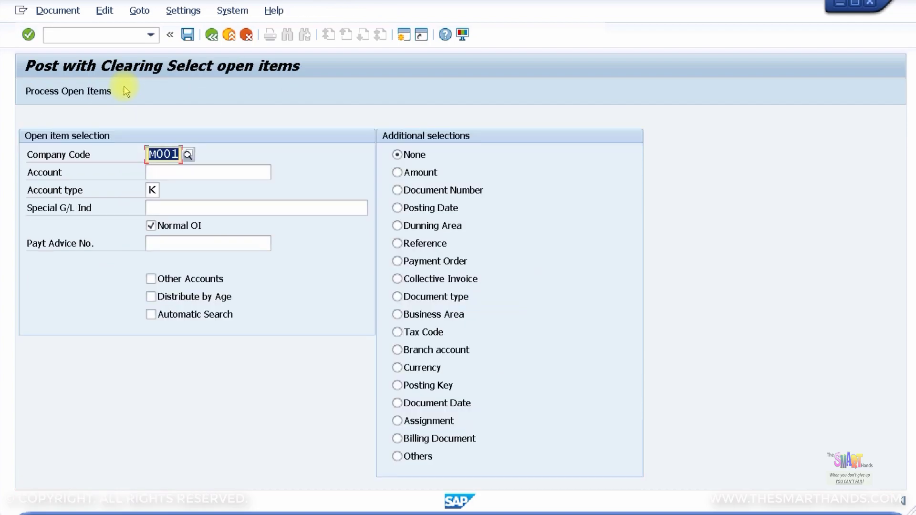
pyautogui.click(208, 175)
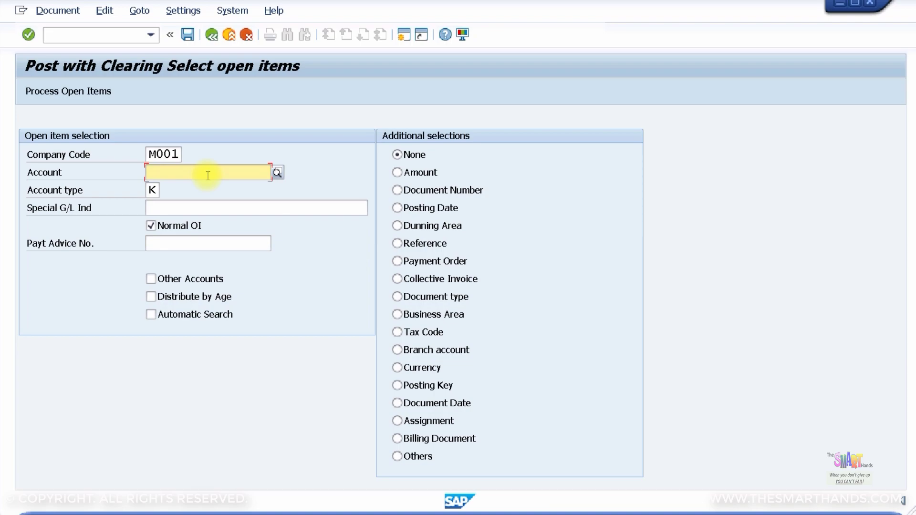
pyautogui.write('99')
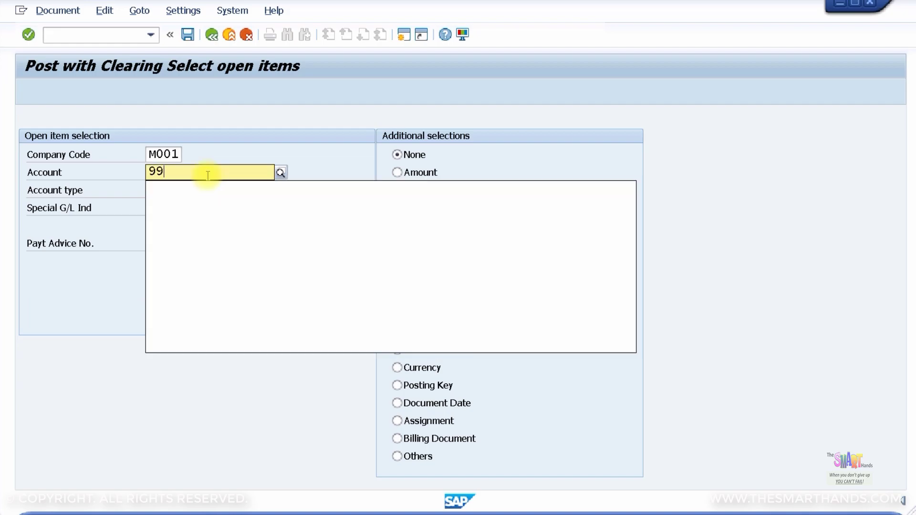
pyautogui.write('00000118')
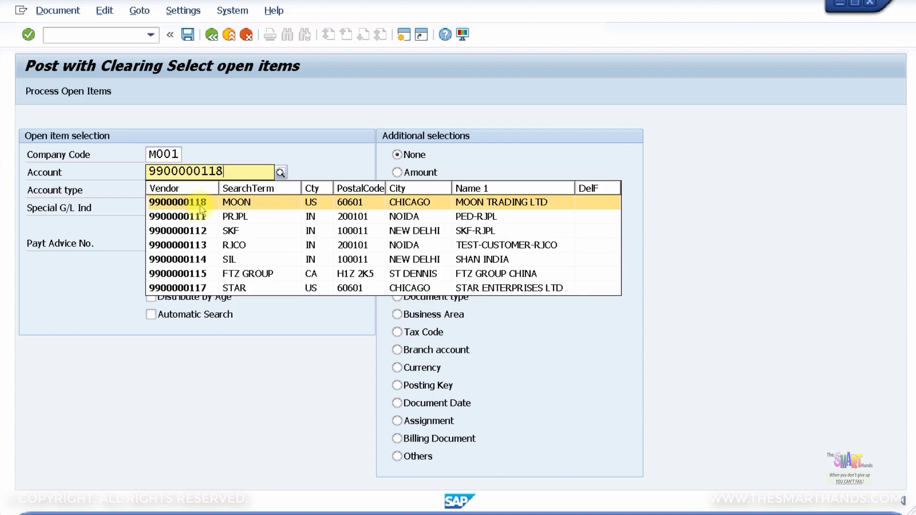
pyautogui.click(200, 205)
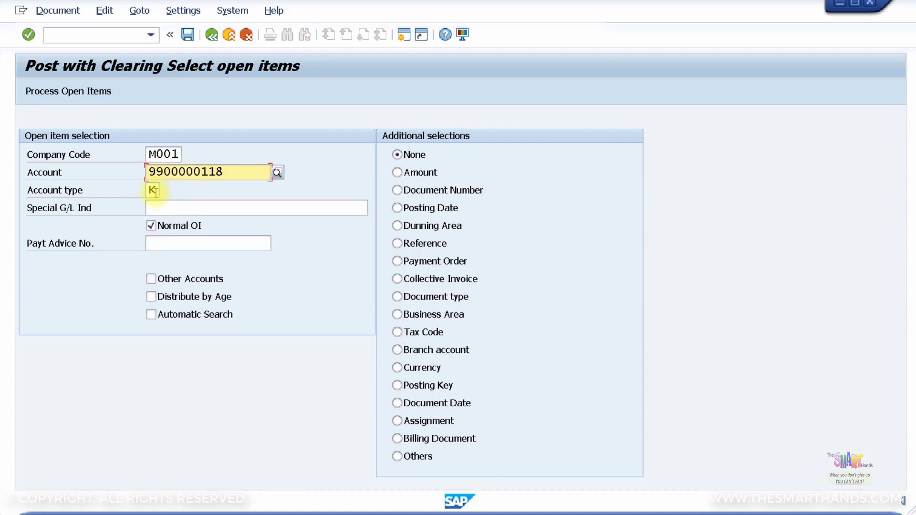
pyautogui.click(72, 91)
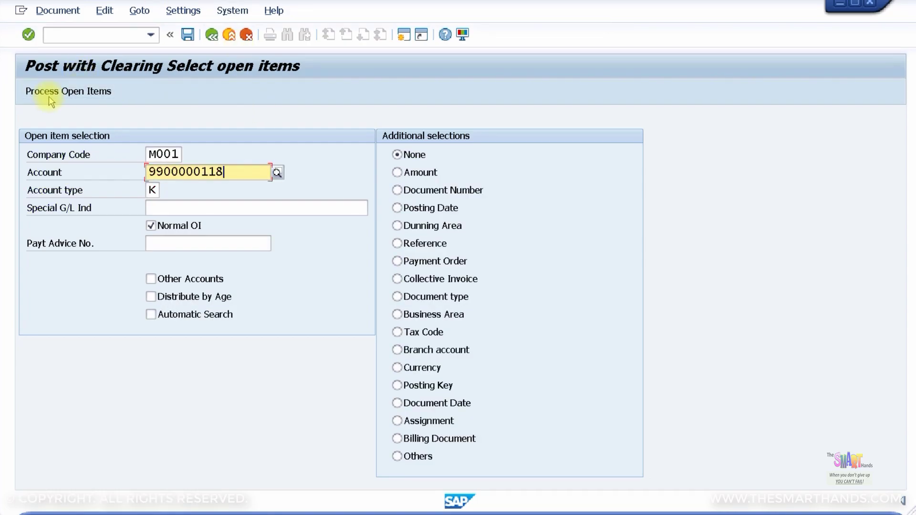
pyautogui.click(50, 96)
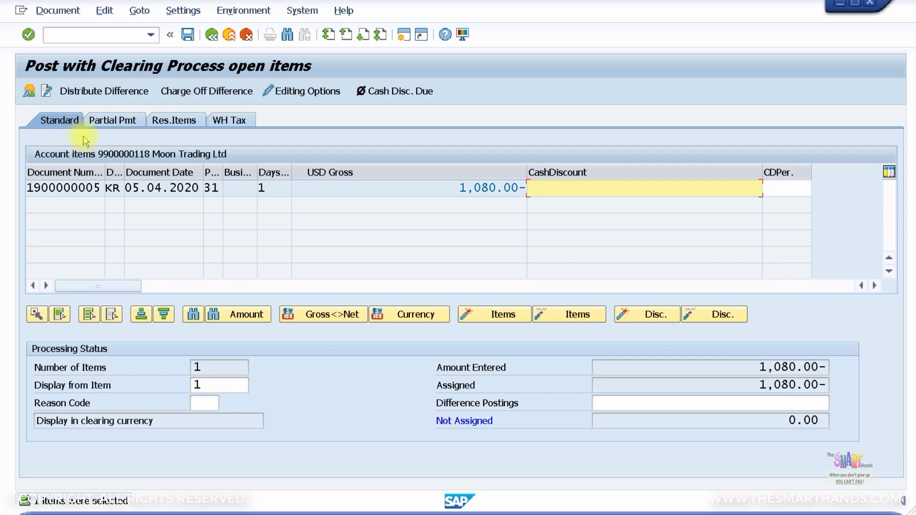
pyautogui.click(188, 36)
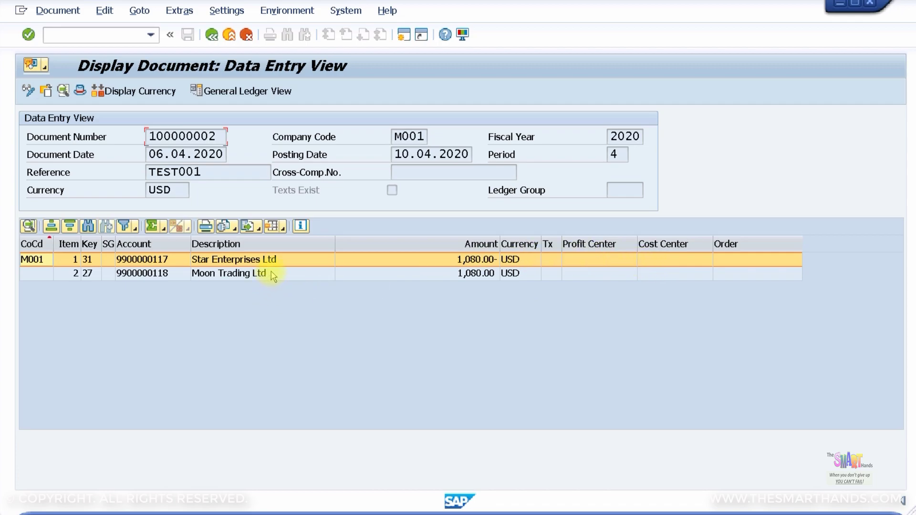
pyautogui.click(211, 34)
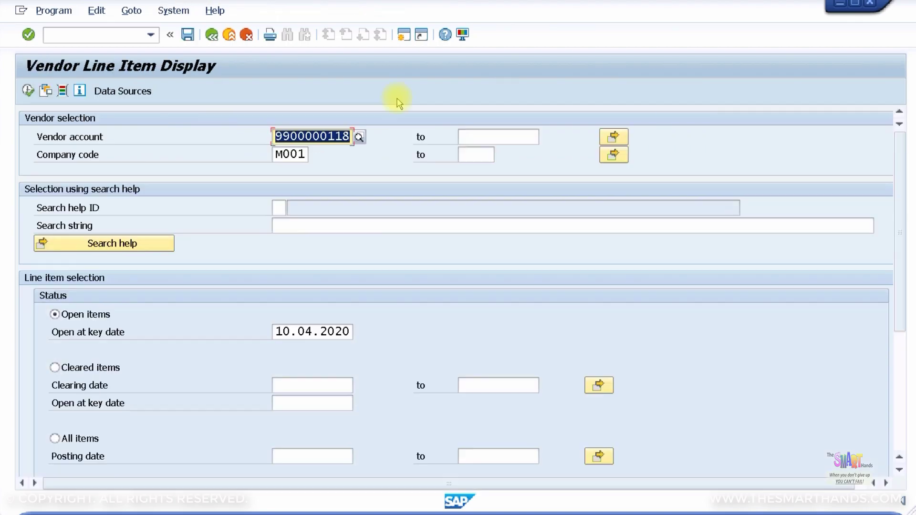
pyautogui.click(27, 90)
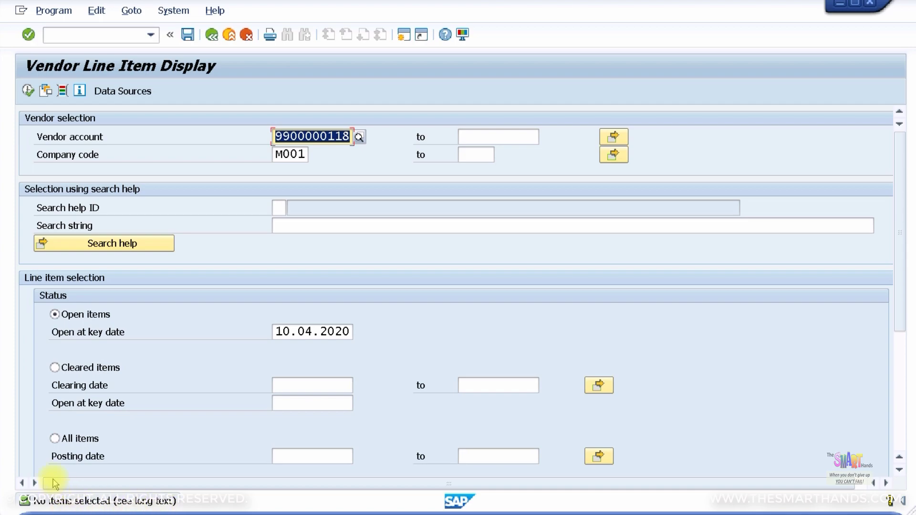
pyautogui.click(55, 438)
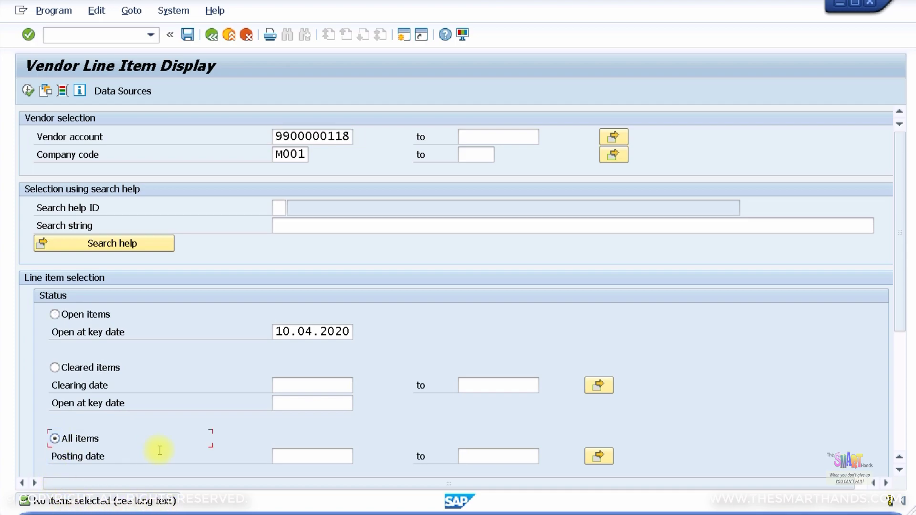
pyautogui.click(27, 91)
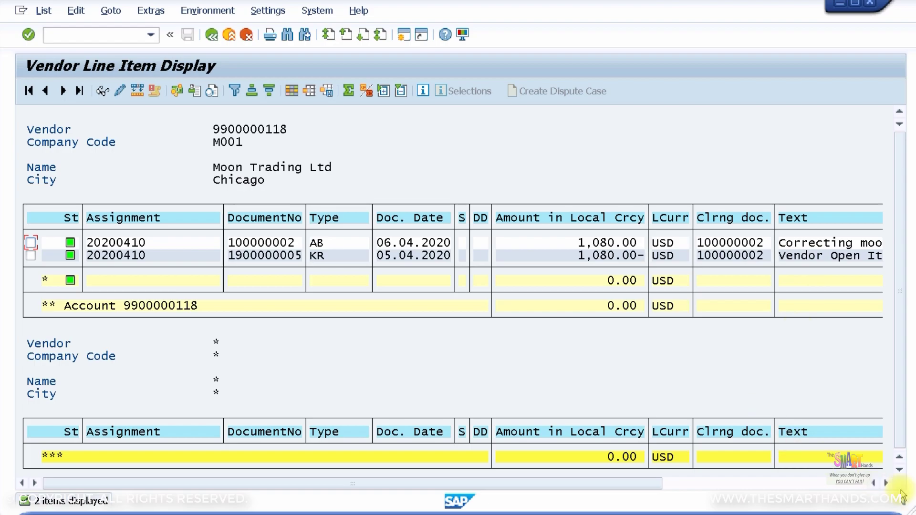
pyautogui.click(886, 483)
pyautogui.click(886, 484)
pyautogui.click(886, 483)
pyautogui.click(884, 484)
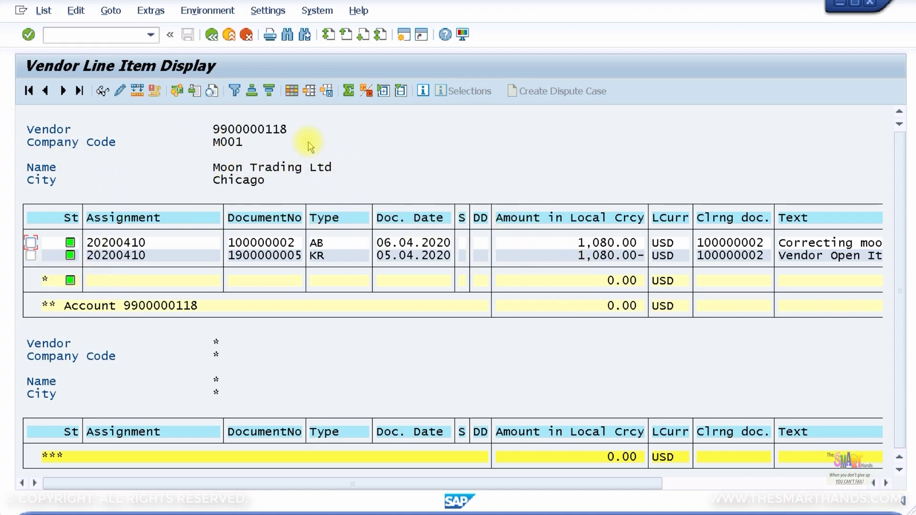
pyautogui.click(211, 35)
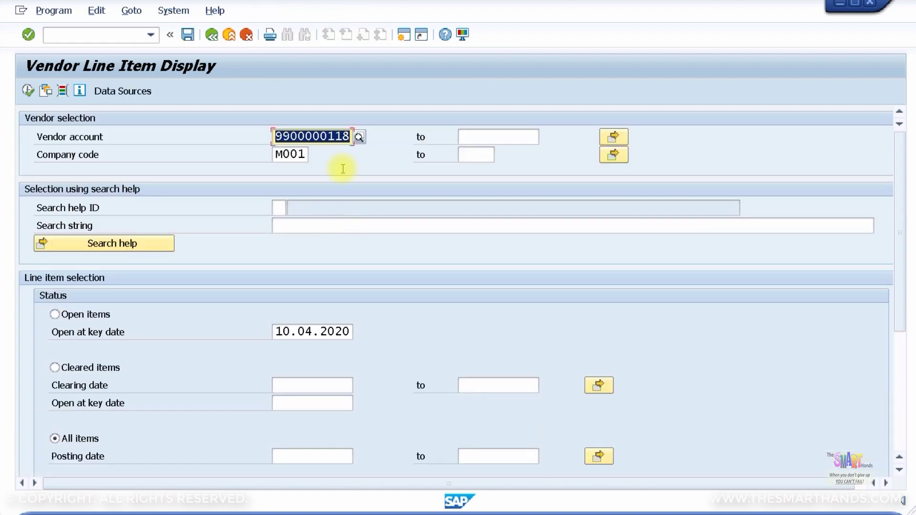
pyautogui.click(347, 137)
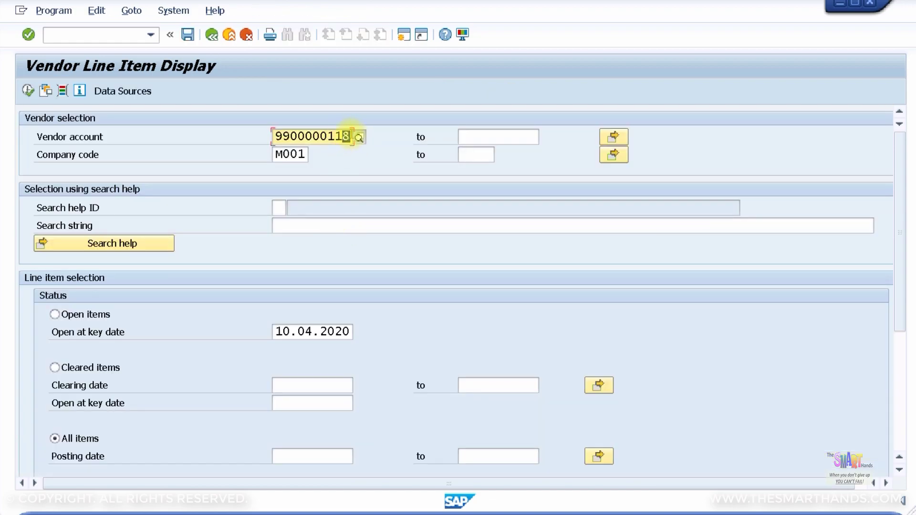
pyautogui.write('7')
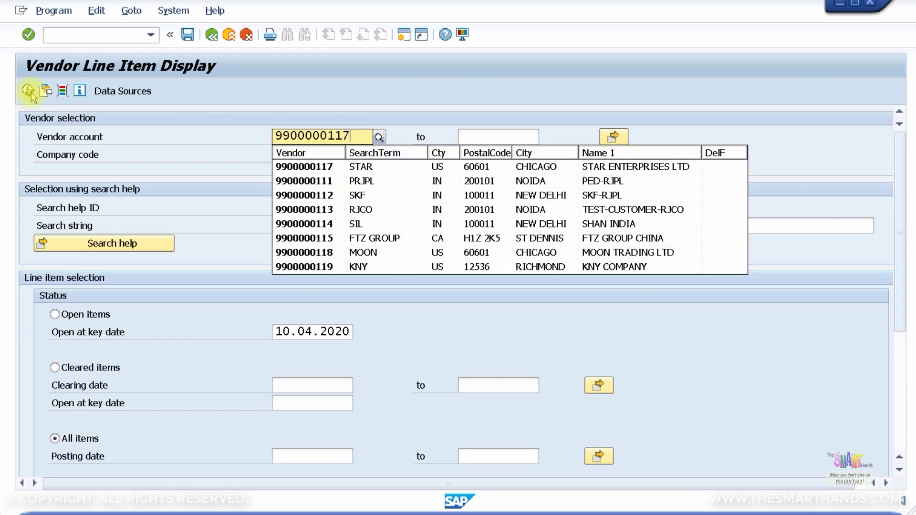
pyautogui.click(28, 91)
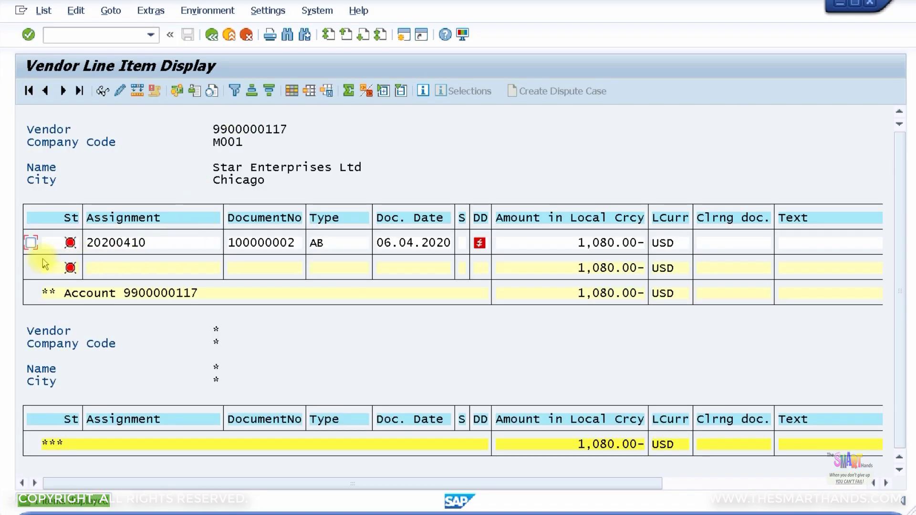
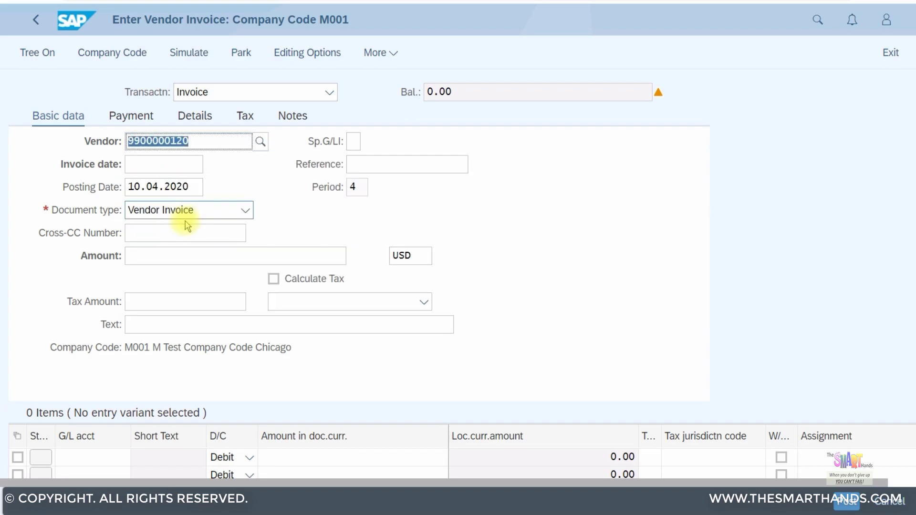
# Enter invoice date 07.04.2020 and invoice amount 540
pyautogui.click(163, 163)
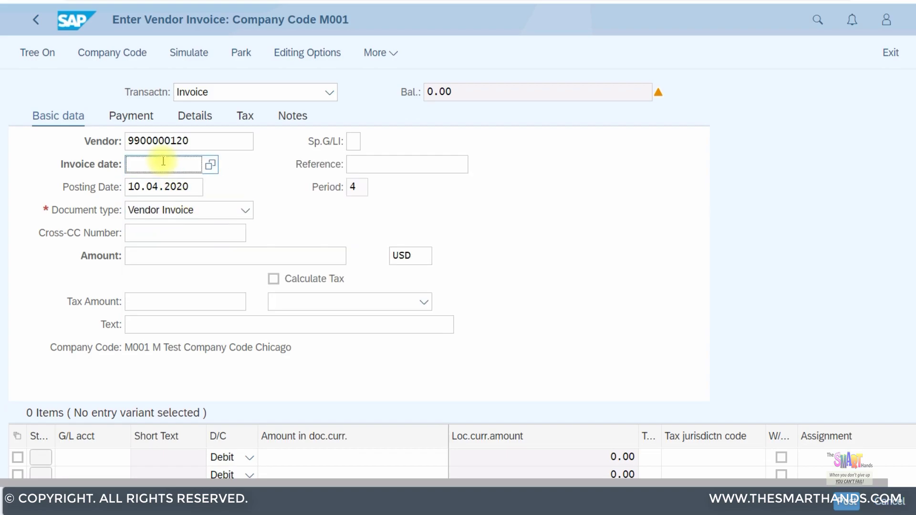
pyautogui.write('07.04.2020')
pyautogui.click(407, 162)
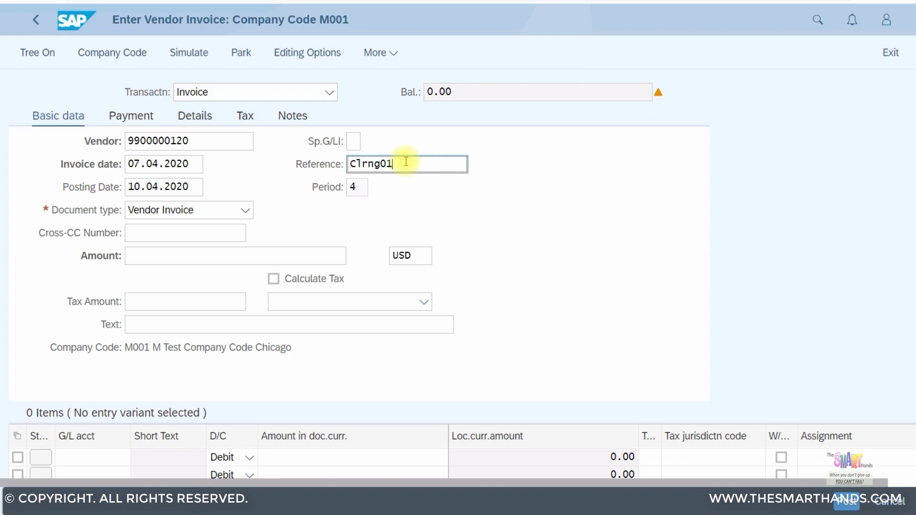
pyautogui.click(149, 234)
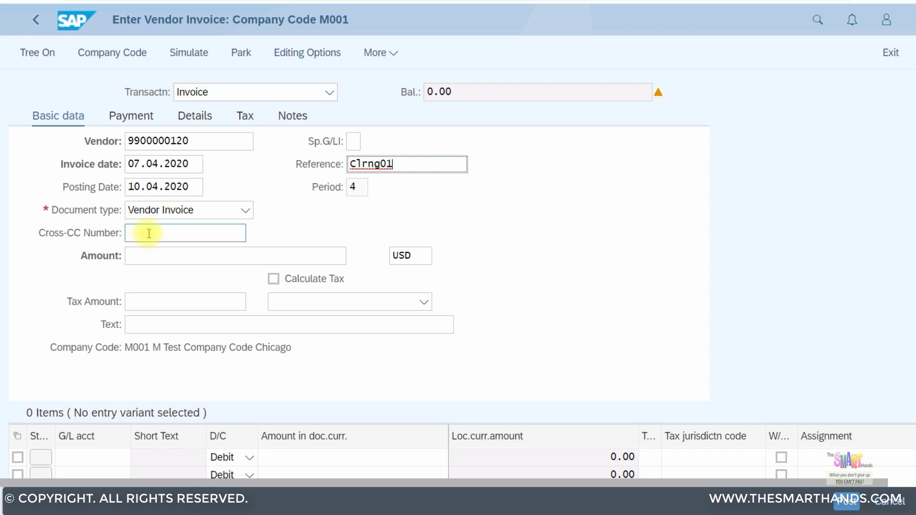
pyautogui.click(157, 258)
pyautogui.write('5')
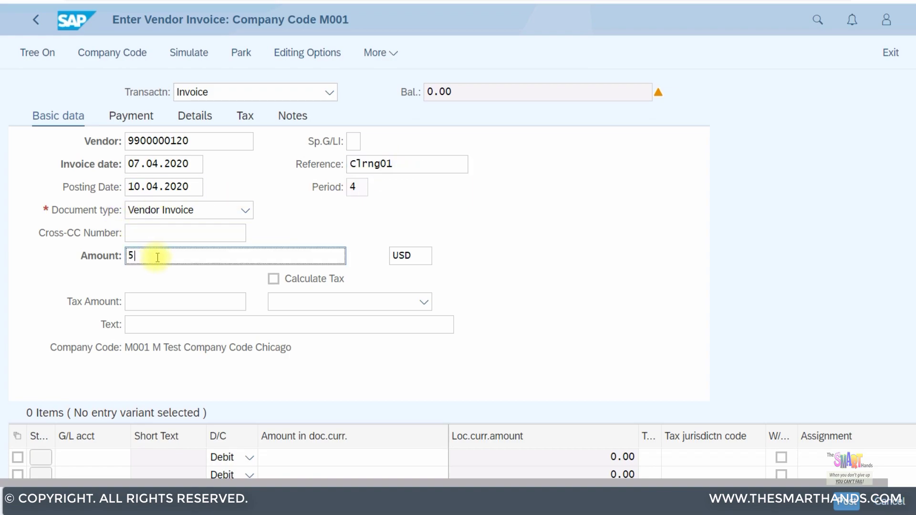
pyautogui.write('40')
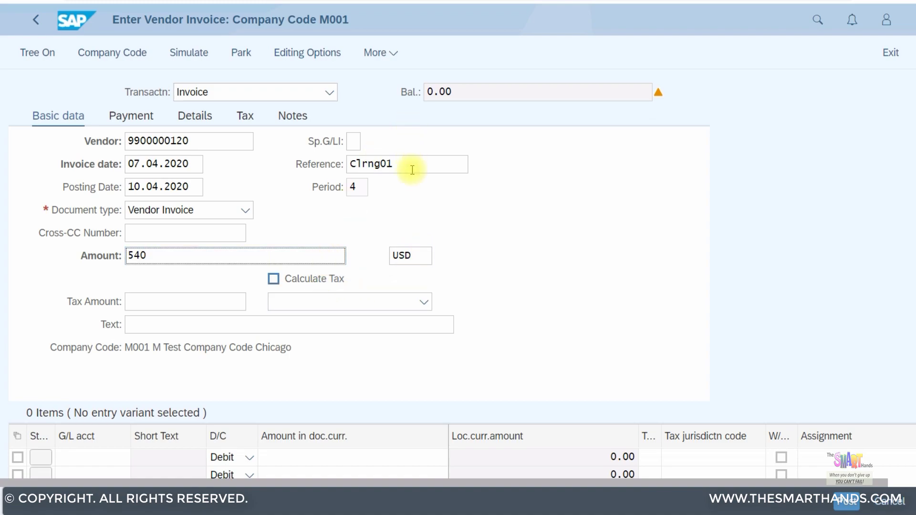
# Replace reference Clrng01 with INV01 and switch on automatic tax calculation
pyautogui.moveTo(399, 163); pyautogui.dragTo(292, 164)
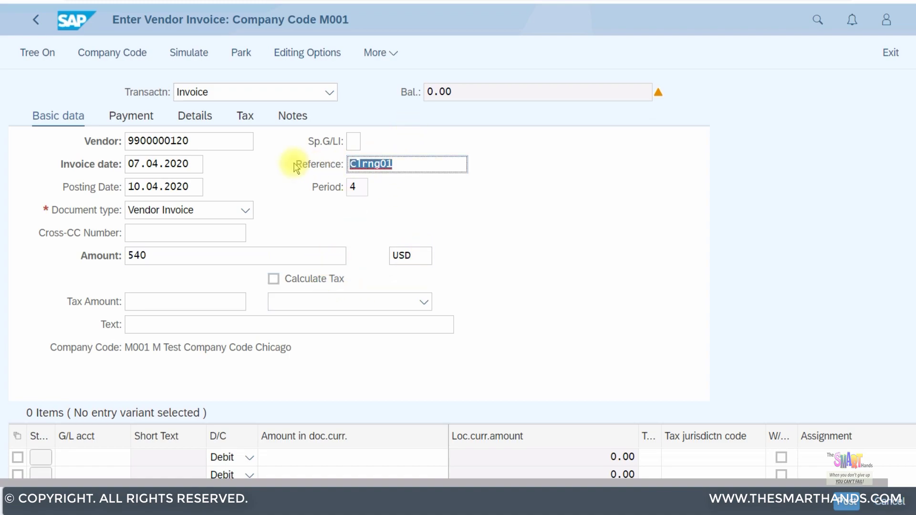
pyautogui.write('INV01')
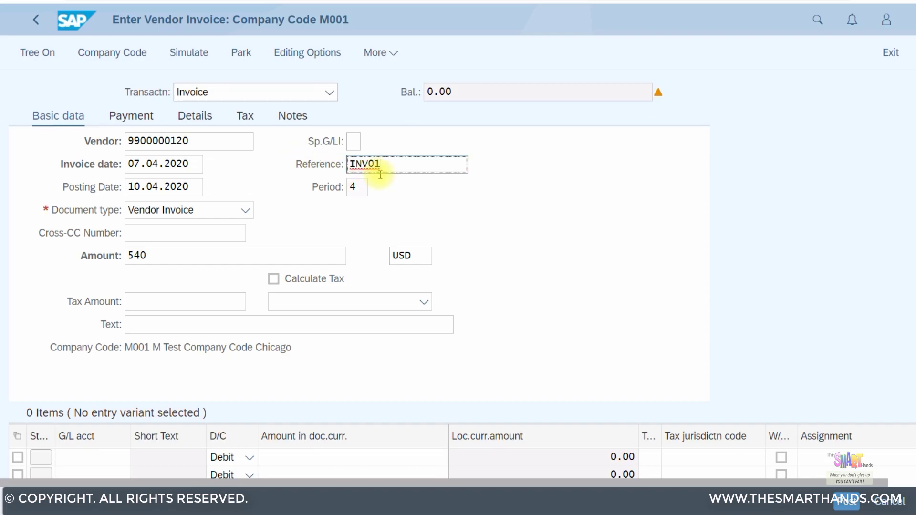
pyautogui.click(379, 326)
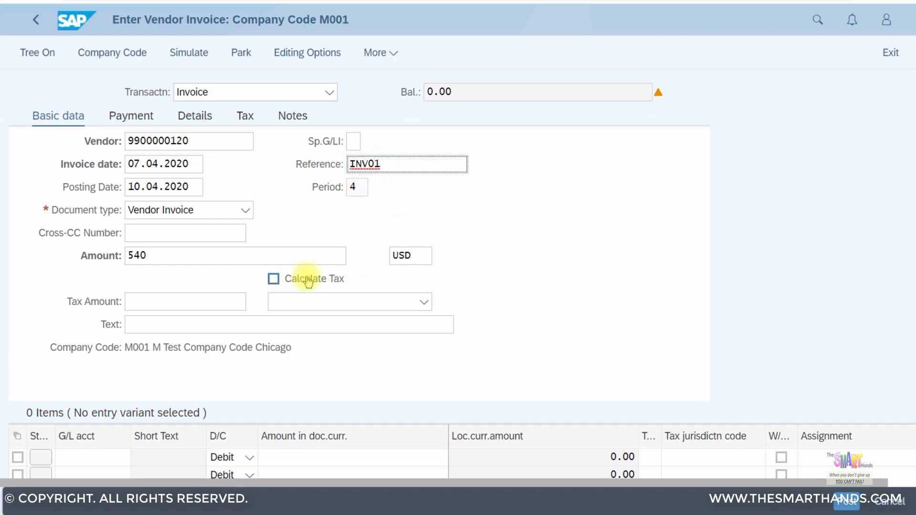
pyautogui.click(307, 279)
pyautogui.click(321, 300)
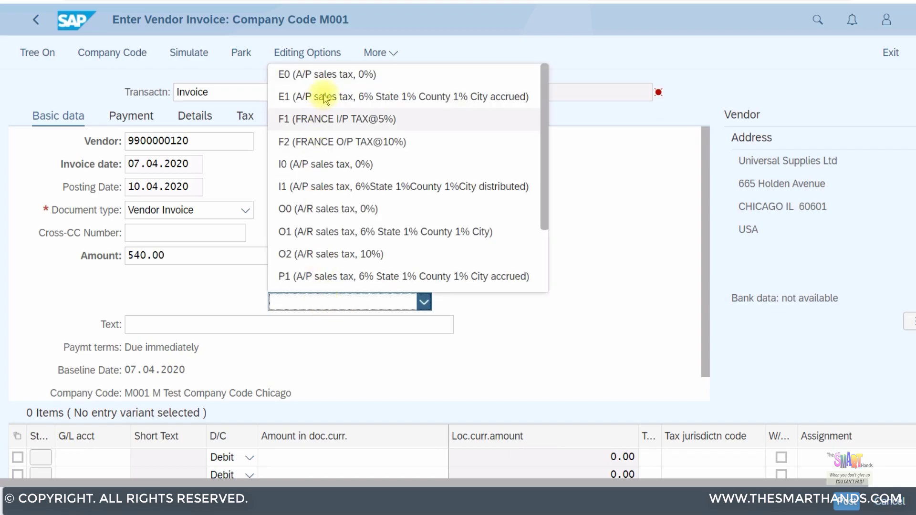
# Set tax code E1 and add a G/L 508006 Office Supplies Expense line with * amount
pyautogui.click(321, 96)
pyautogui.click(143, 326)
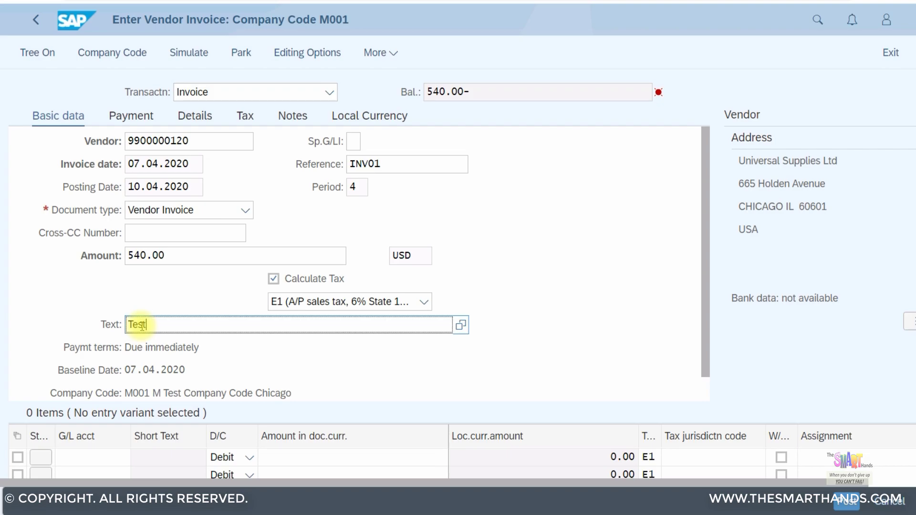
pyautogui.click(104, 459)
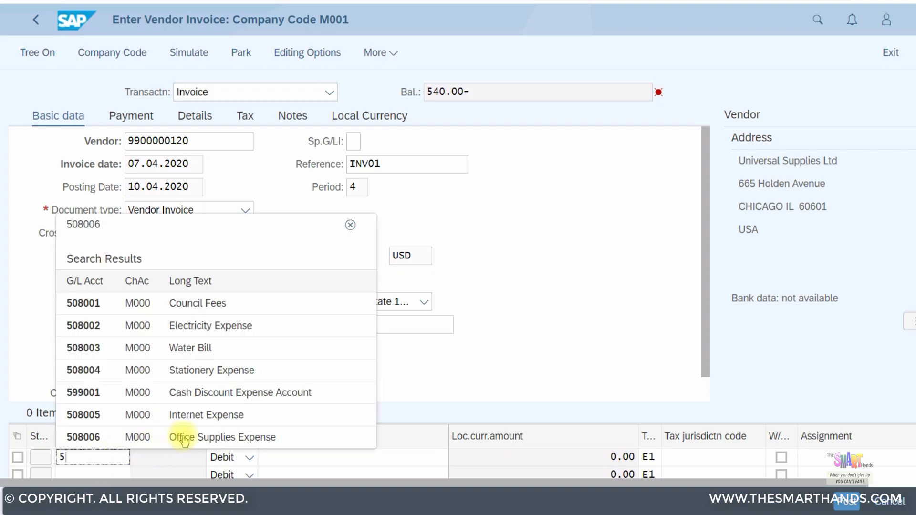
pyautogui.click(208, 438)
pyautogui.click(349, 459)
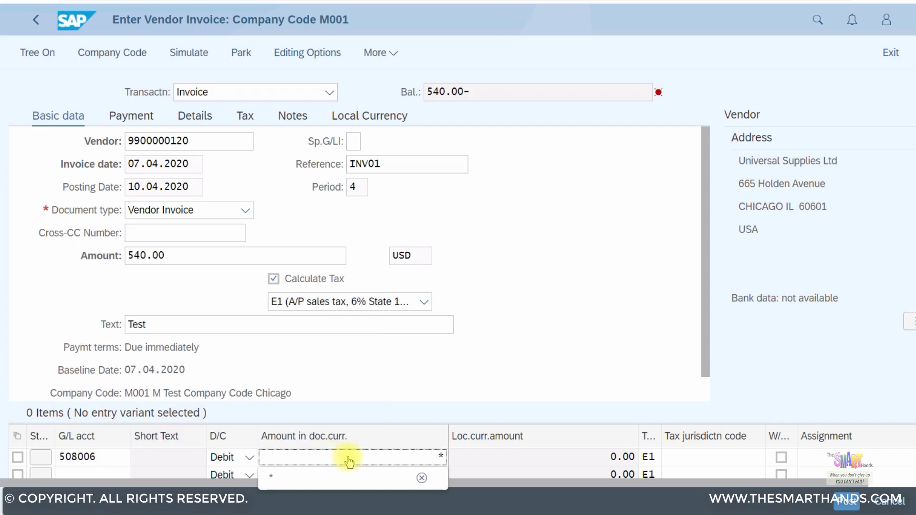
pyautogui.click(892, 482)
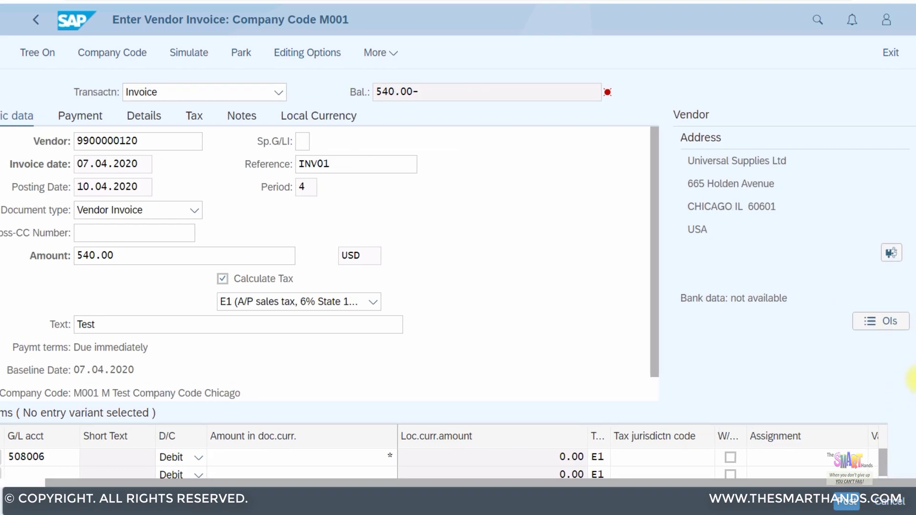
# Assign cost center C00001 to the expense line and simulate the 500/40 posting
pyautogui.scroll(-2, 906, 419)
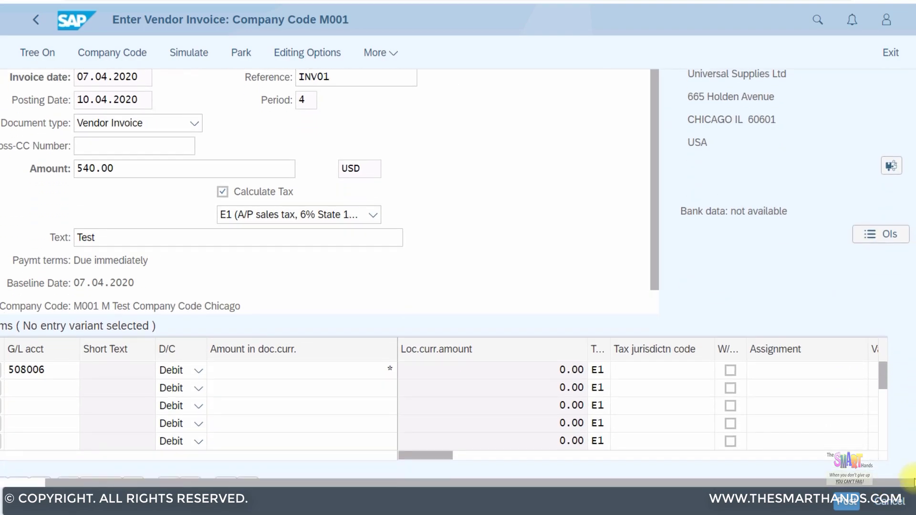
pyautogui.moveTo(438, 435); pyautogui.dragTo(519, 436)
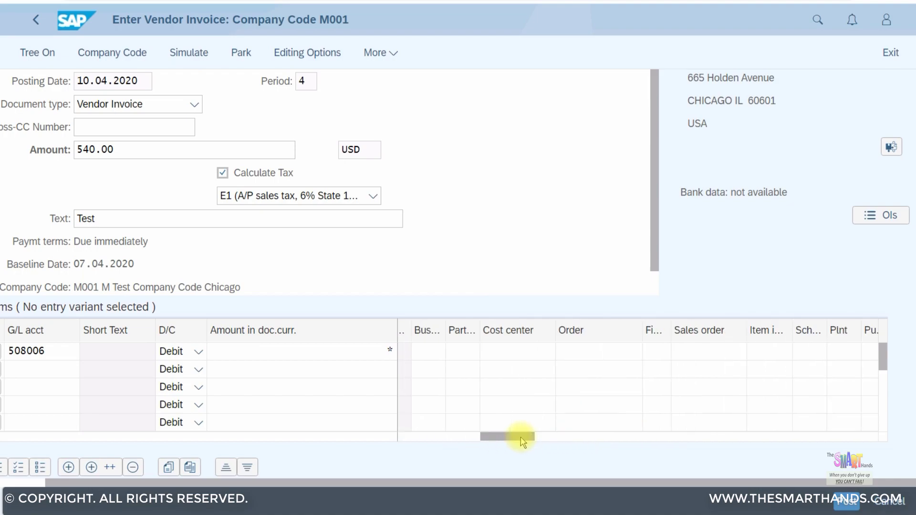
pyautogui.click(518, 351)
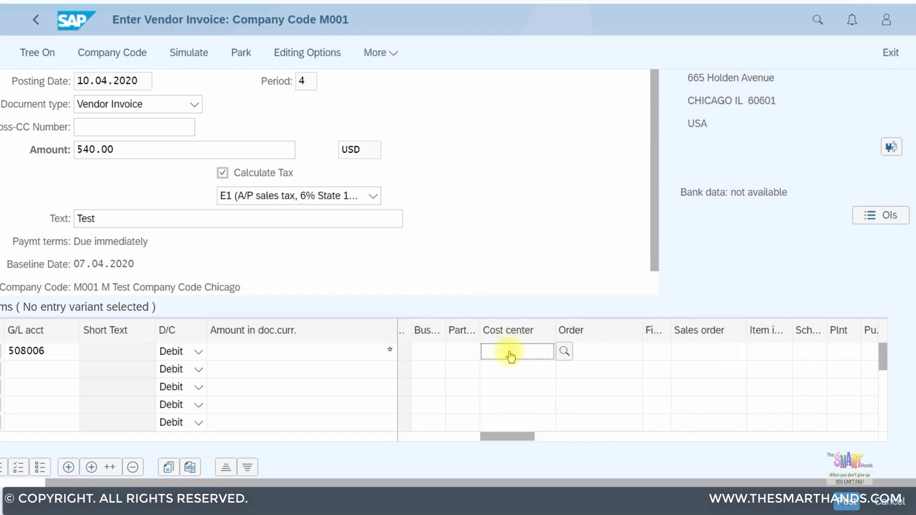
pyautogui.write('C')
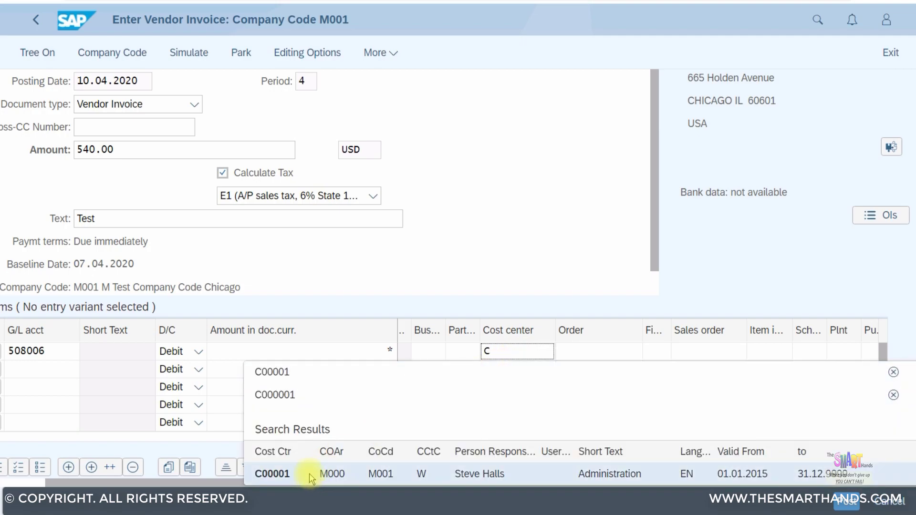
pyautogui.click(310, 474)
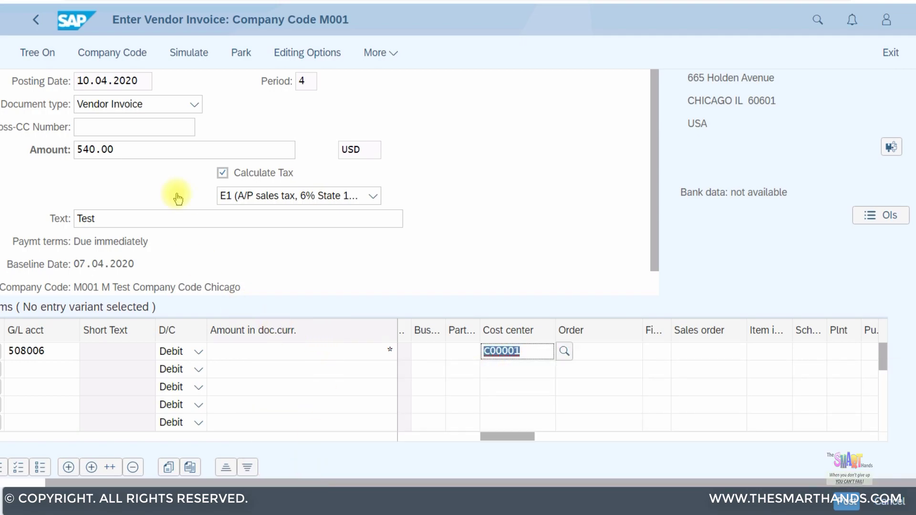
pyautogui.click(189, 53)
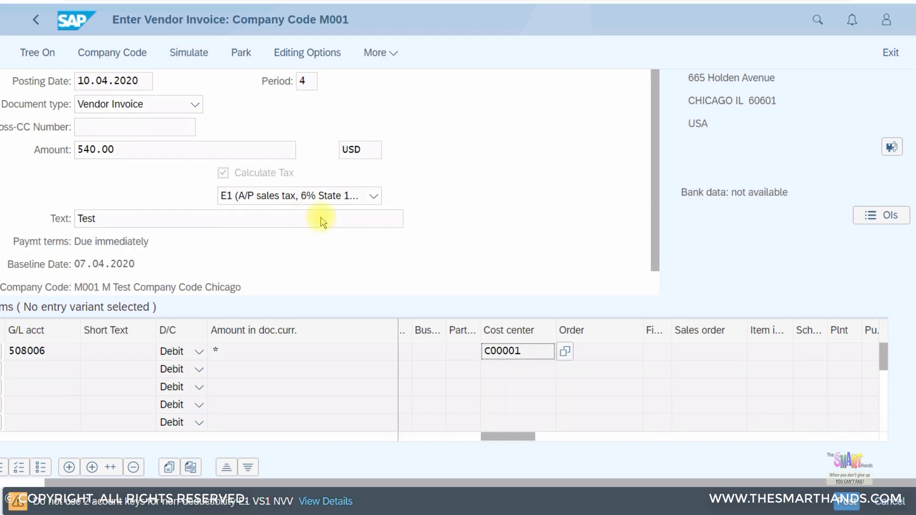
# Acknowledge the warning and post the vendor invoice from the Document Overview
pyautogui.press('Return')
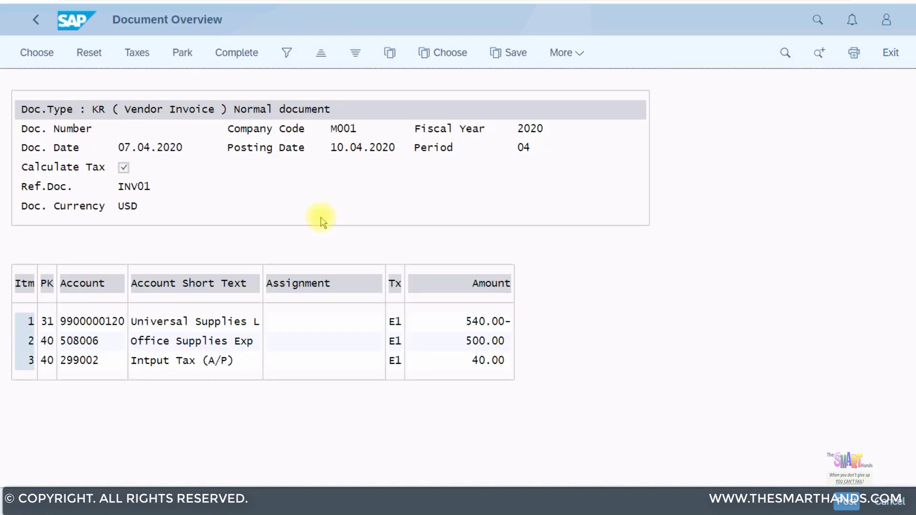
pyautogui.click(836, 499)
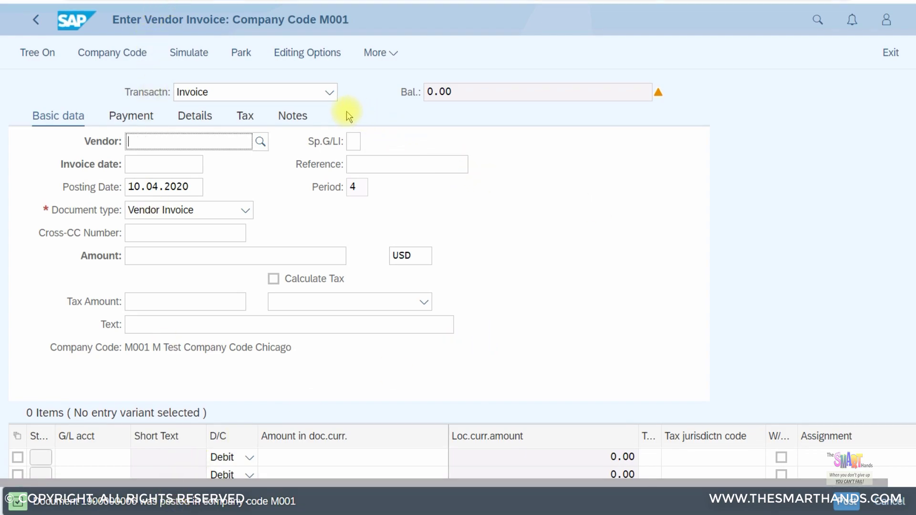
pyautogui.click(316, 98)
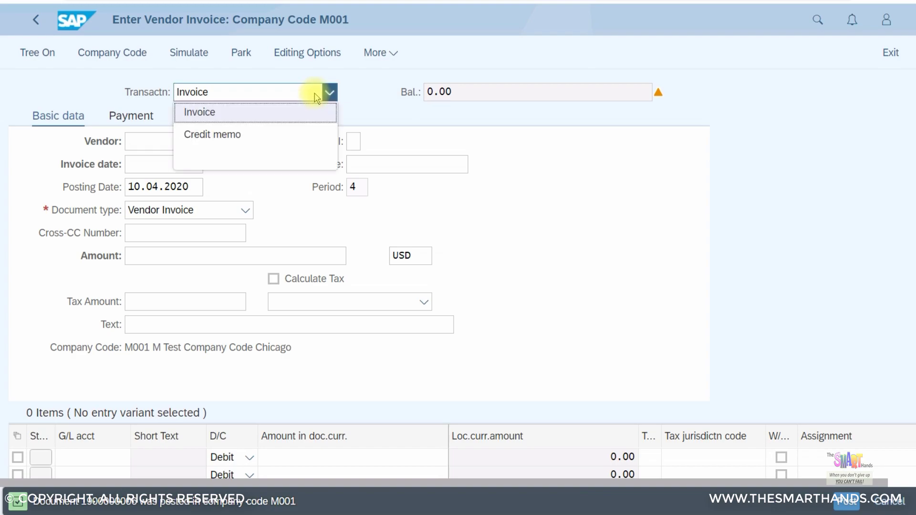
pyautogui.click(241, 135)
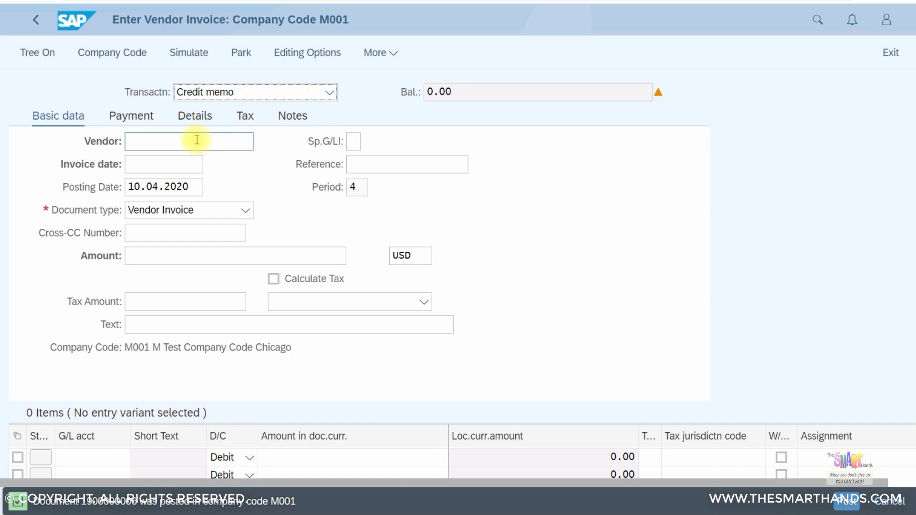
pyautogui.click(197, 139)
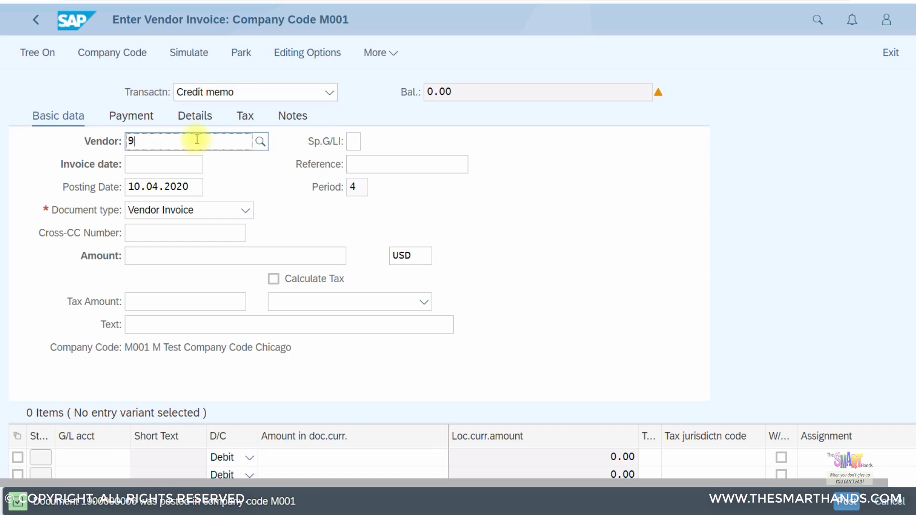
pyautogui.write('9900')
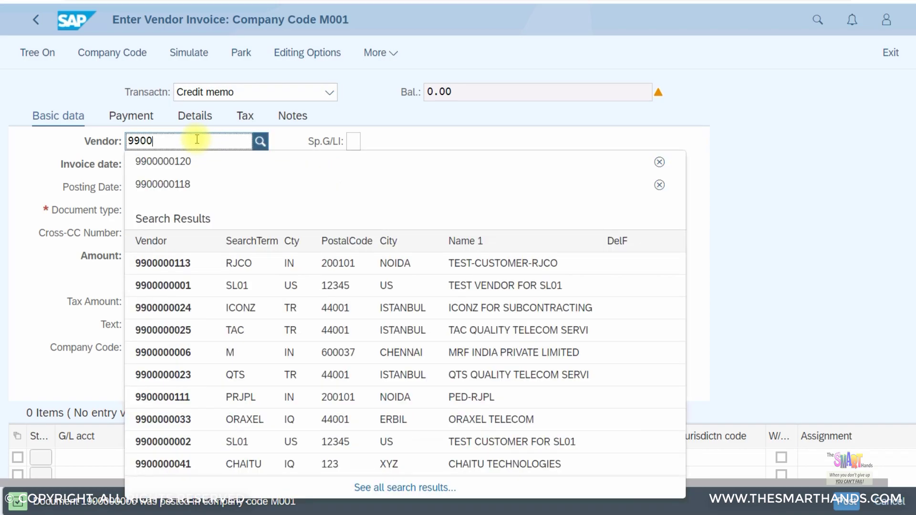
pyautogui.click(167, 164)
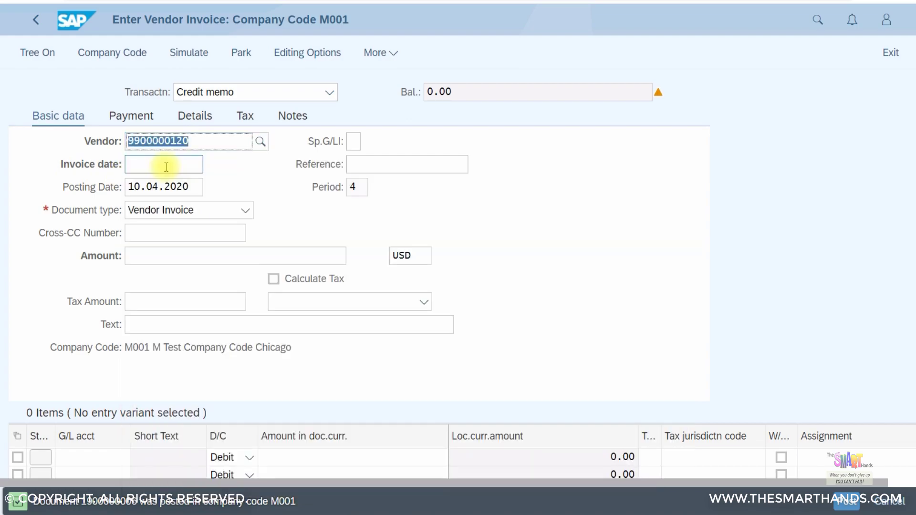
pyautogui.click(165, 166)
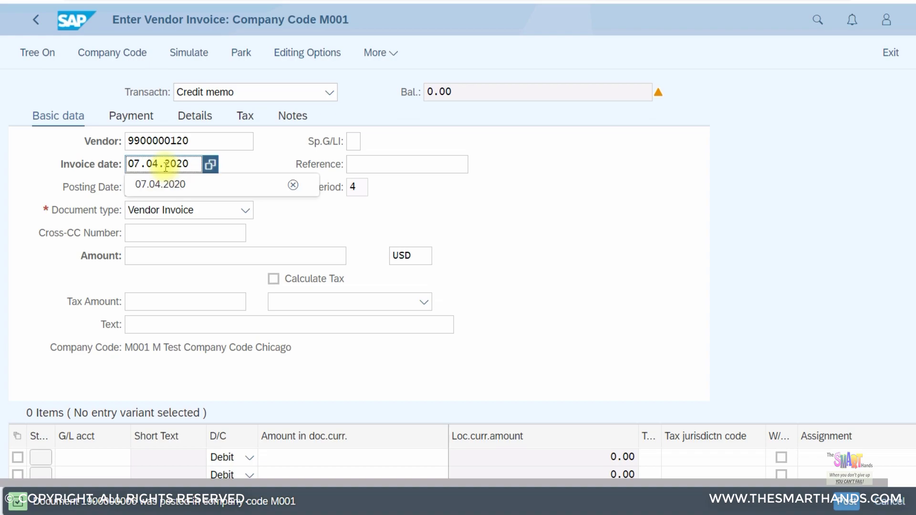
pyautogui.click(183, 191)
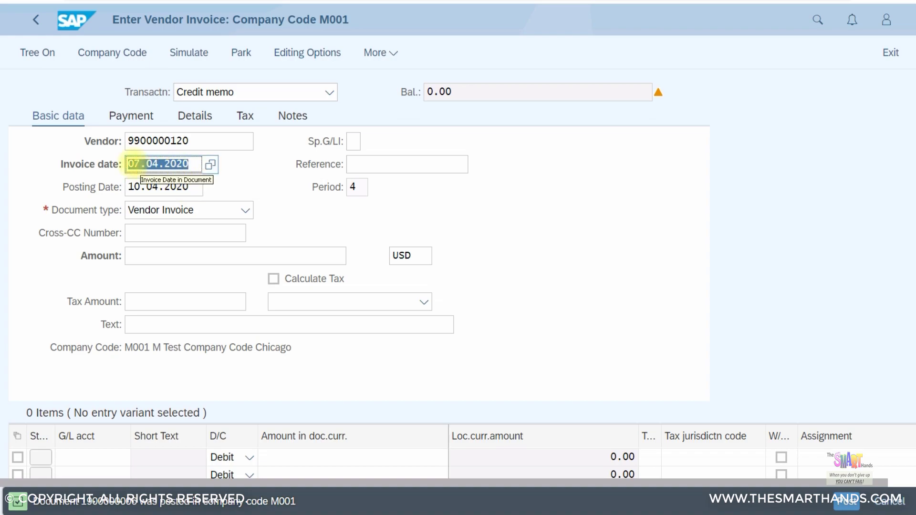
pyautogui.moveTo(140, 164); pyautogui.dragTo(125, 164)
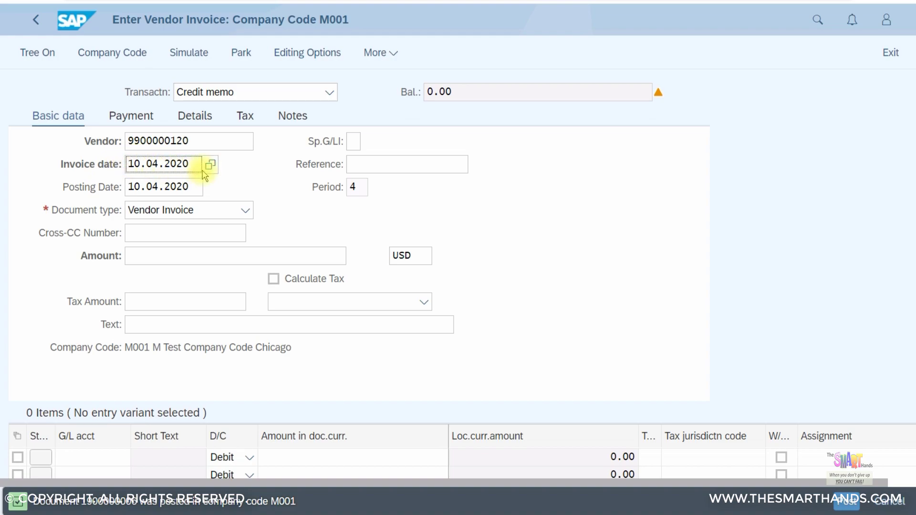
# Enter reference INV01, amount 540, calculated tax with code E1, and header text Test
pyautogui.click(400, 167)
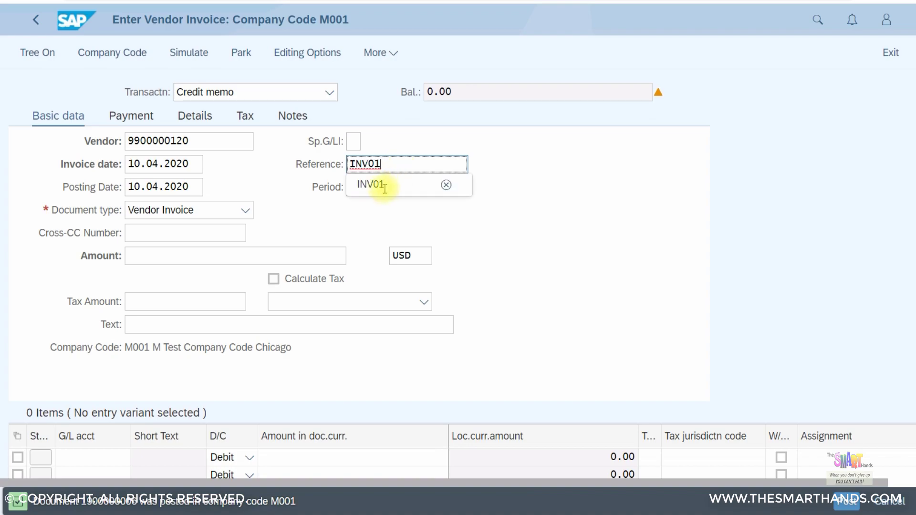
pyautogui.click(382, 186)
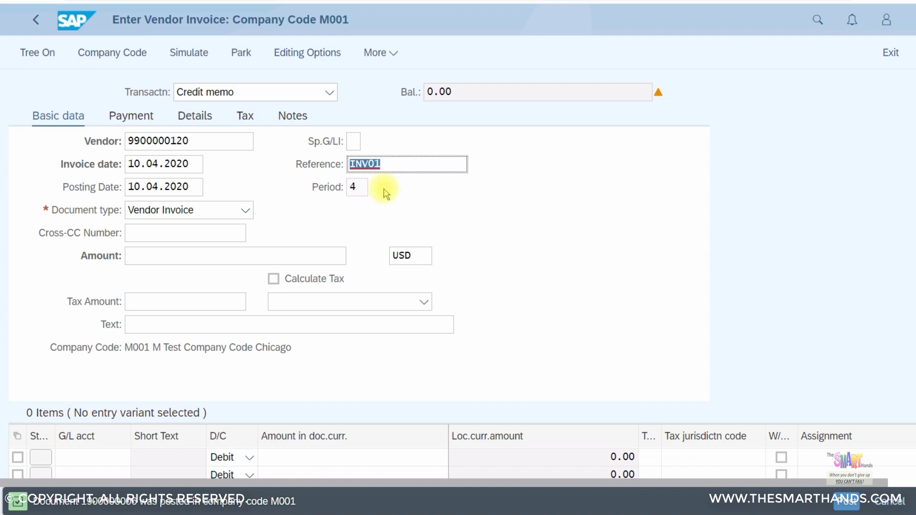
pyautogui.click(160, 260)
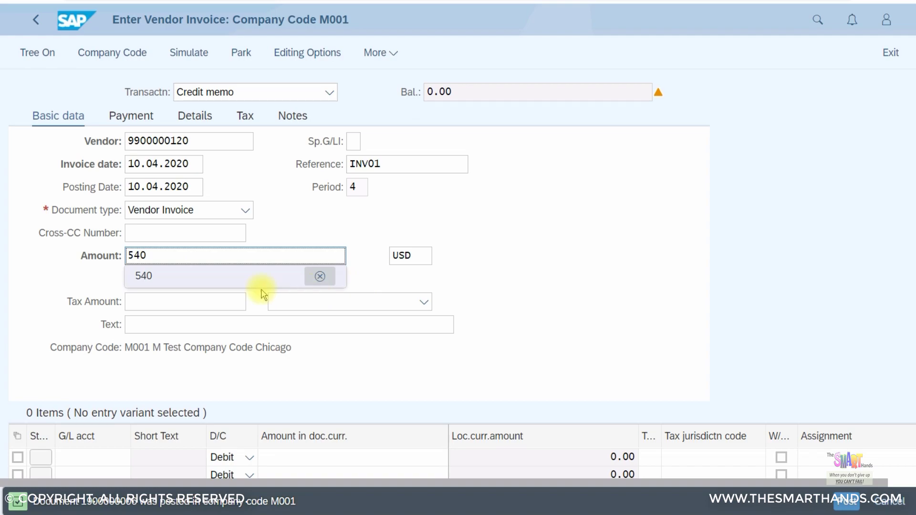
pyautogui.click(277, 285)
pyautogui.click(281, 280)
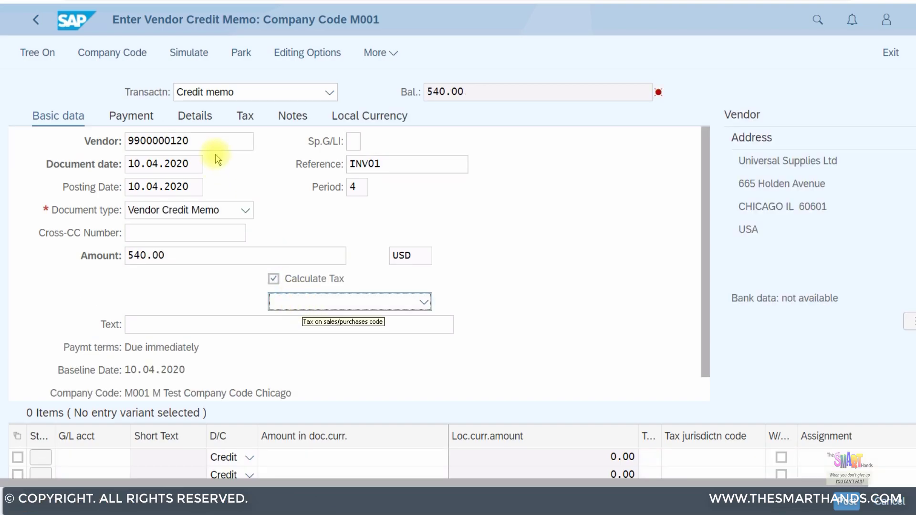
pyautogui.click(346, 306)
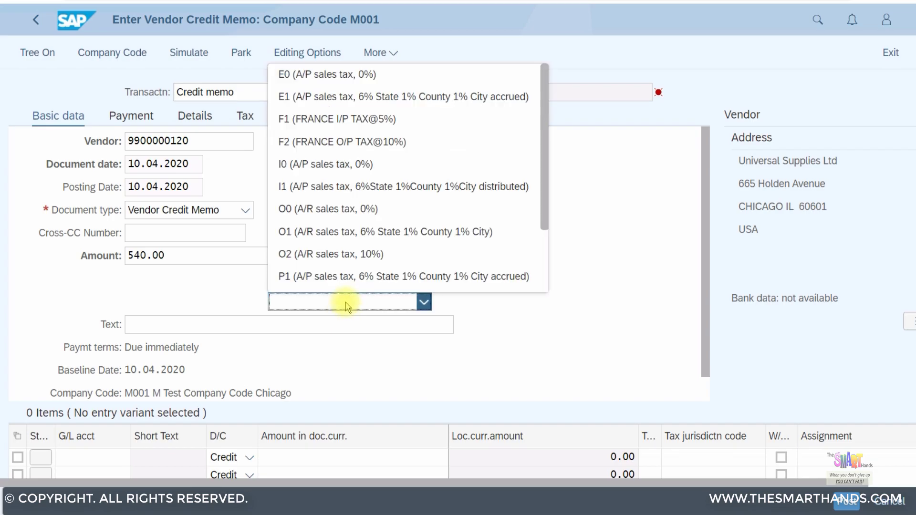
pyautogui.click(329, 97)
pyautogui.click(168, 325)
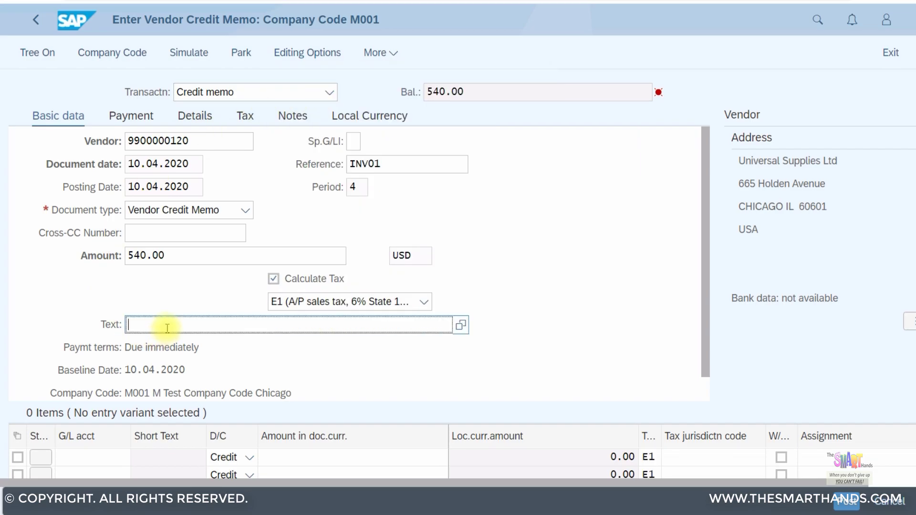
pyautogui.click(150, 327)
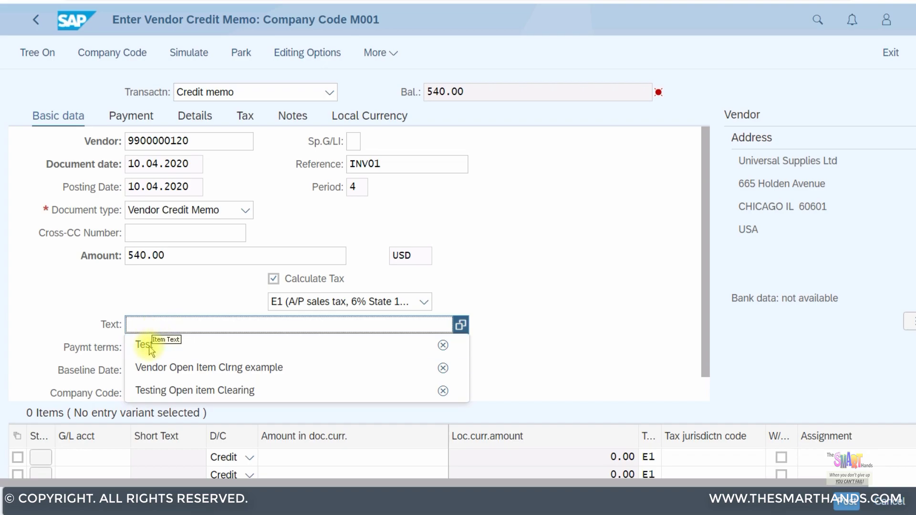
pyautogui.click(144, 345)
pyautogui.click(96, 459)
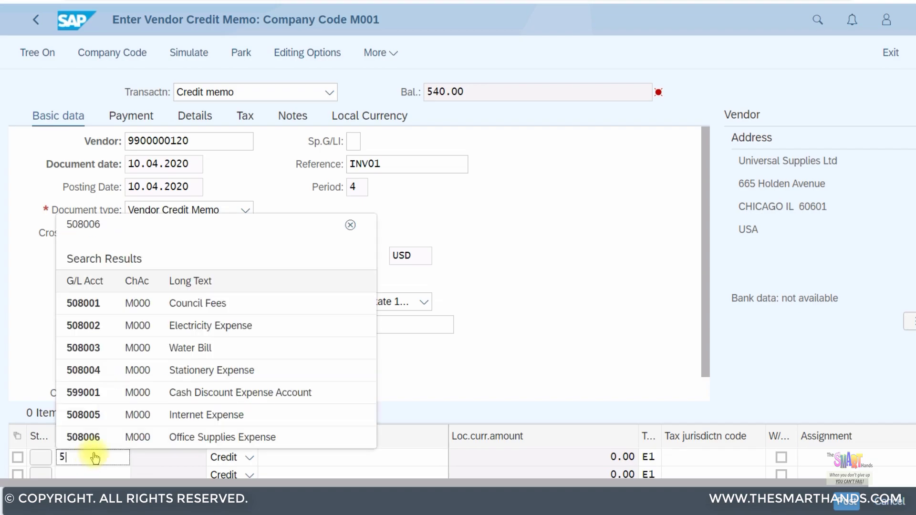
# Set the first line to G/L 508006 with * amount balancing to 540.00
pyautogui.click(186, 437)
pyautogui.click(317, 458)
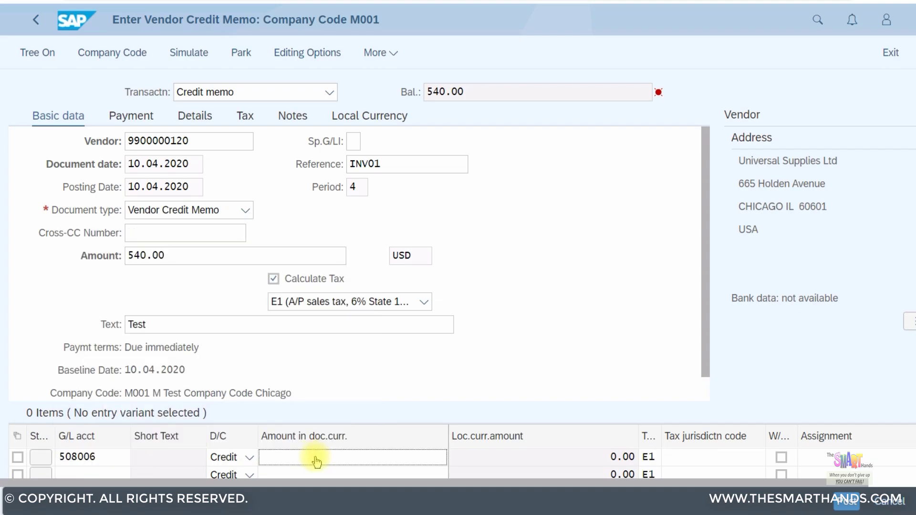
pyautogui.write('*')
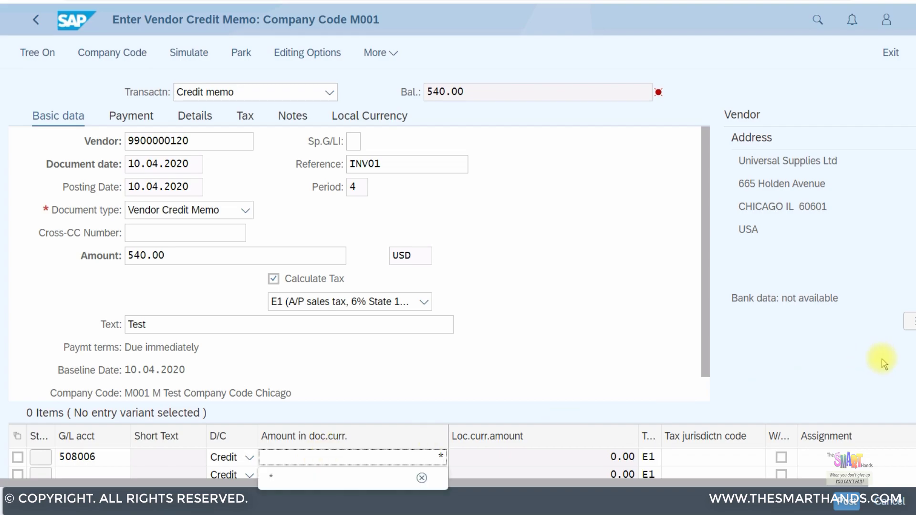
pyautogui.scroll(-1, 909, 463)
pyautogui.scroll(-3, 909, 463)
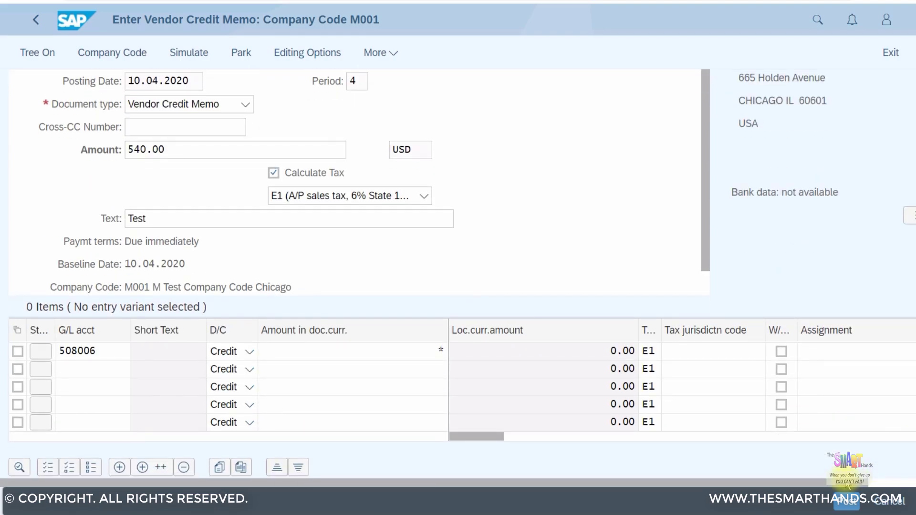
pyautogui.click(896, 483)
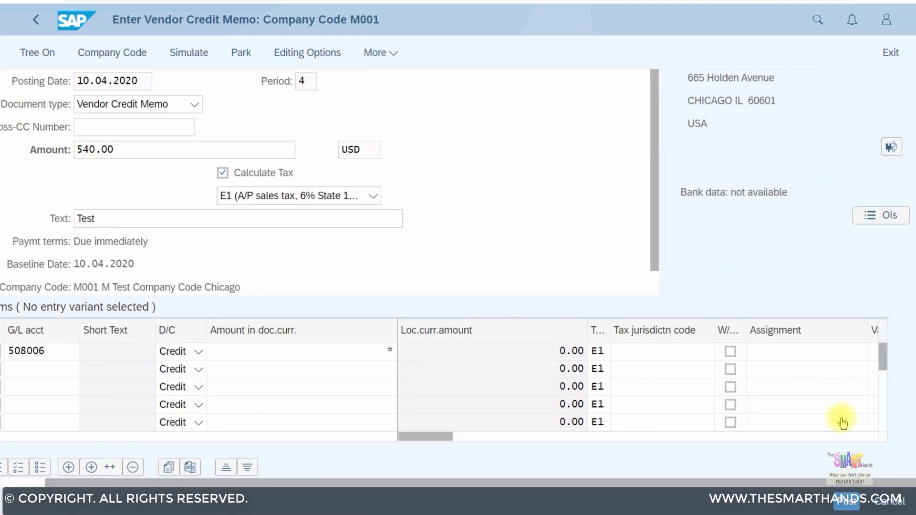
pyautogui.scroll(-1, 857, 428)
pyautogui.press('Return')
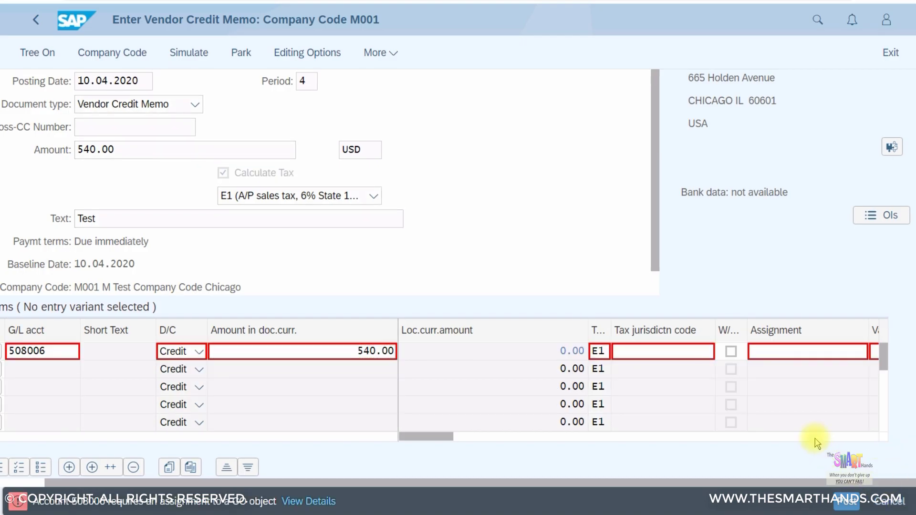
# Assign cost center C00001 to the expense line and validate the line items
pyautogui.click(648, 357)
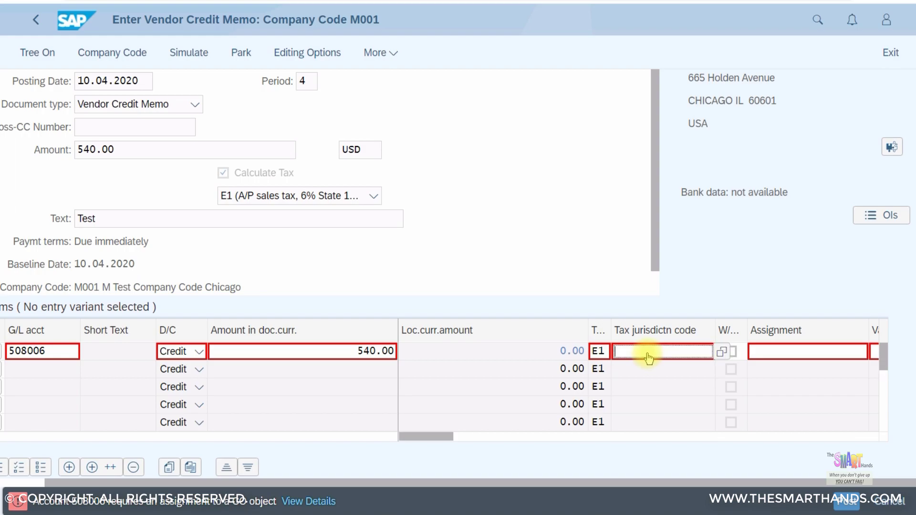
pyautogui.click(510, 437)
pyautogui.click(547, 437)
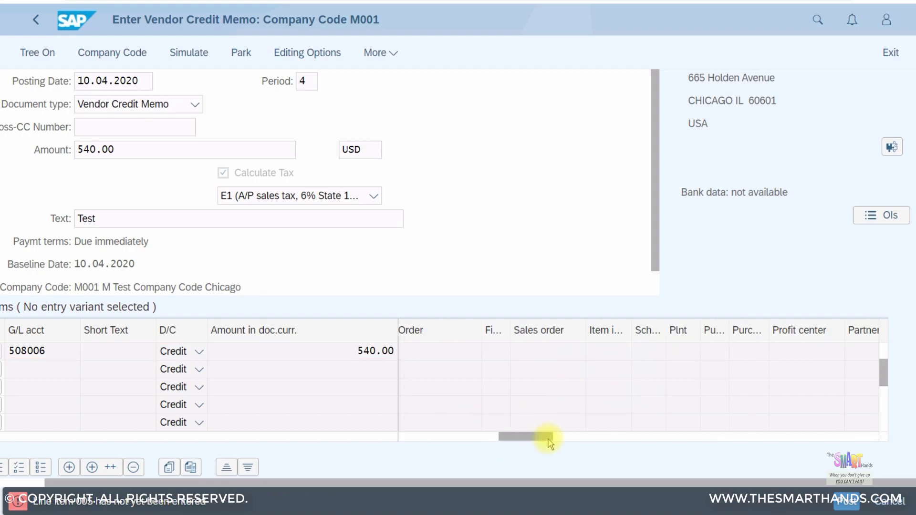
pyautogui.moveTo(522, 445); pyautogui.dragTo(517, 439)
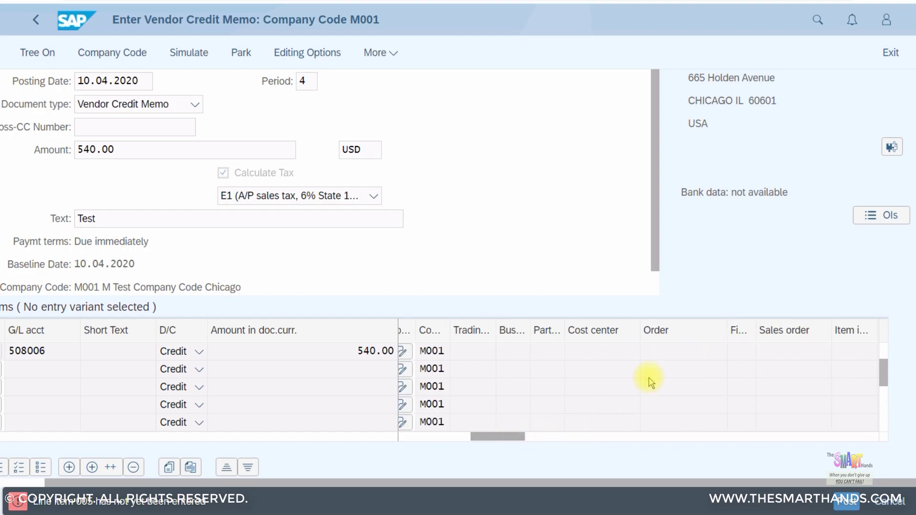
pyautogui.click(620, 356)
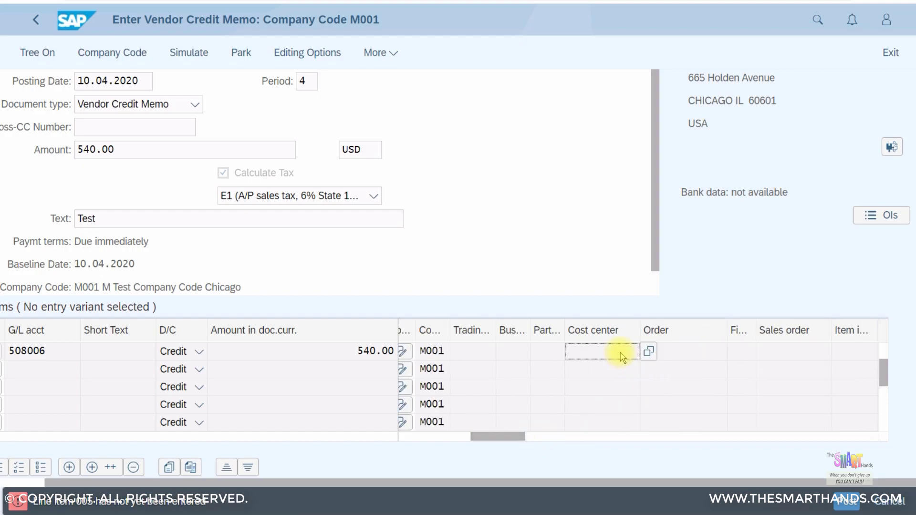
pyautogui.press('Return')
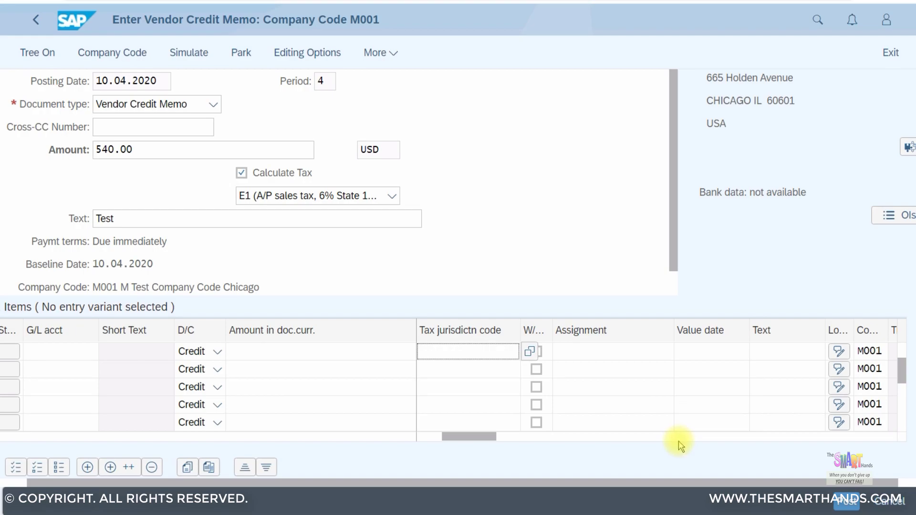
pyautogui.click(622, 354)
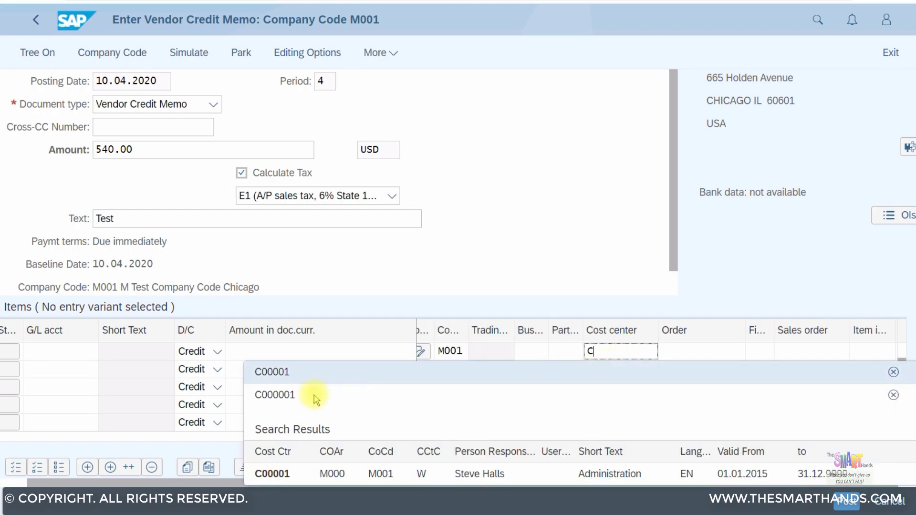
pyautogui.write('C')
pyautogui.click(284, 380)
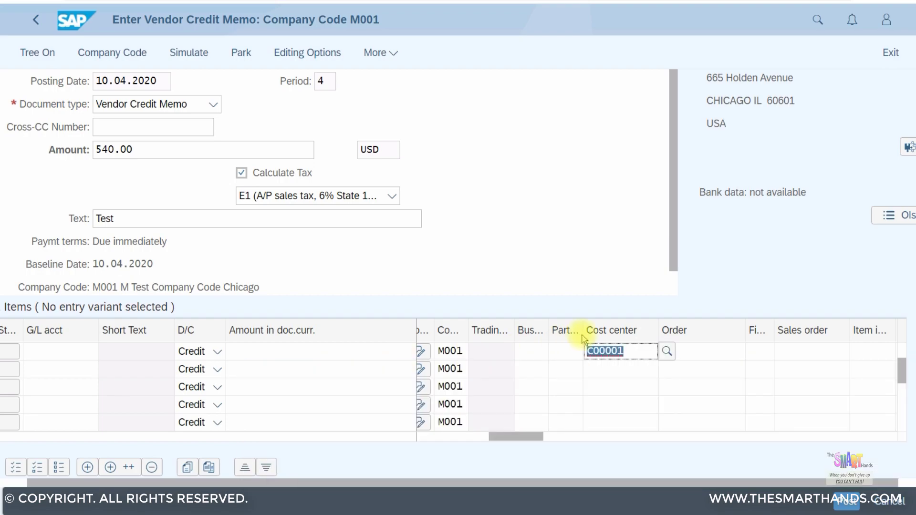
pyautogui.press('Return')
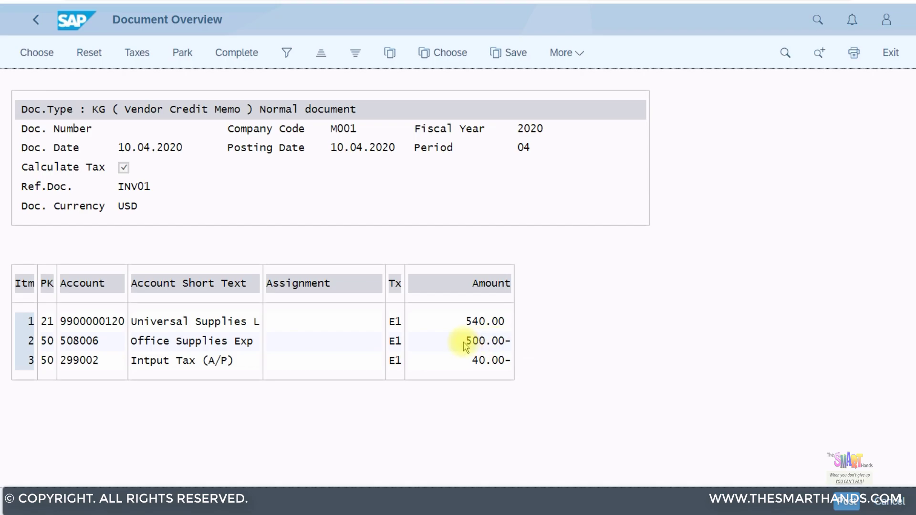
# Post the credit memo from the Document Overview after reviewing the 540.00 split
pyautogui.click(841, 501)
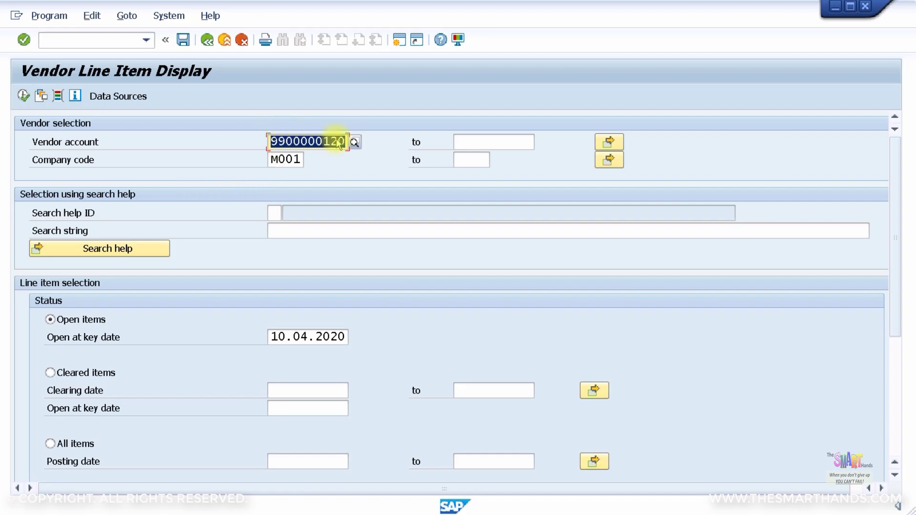
pyautogui.click(23, 96)
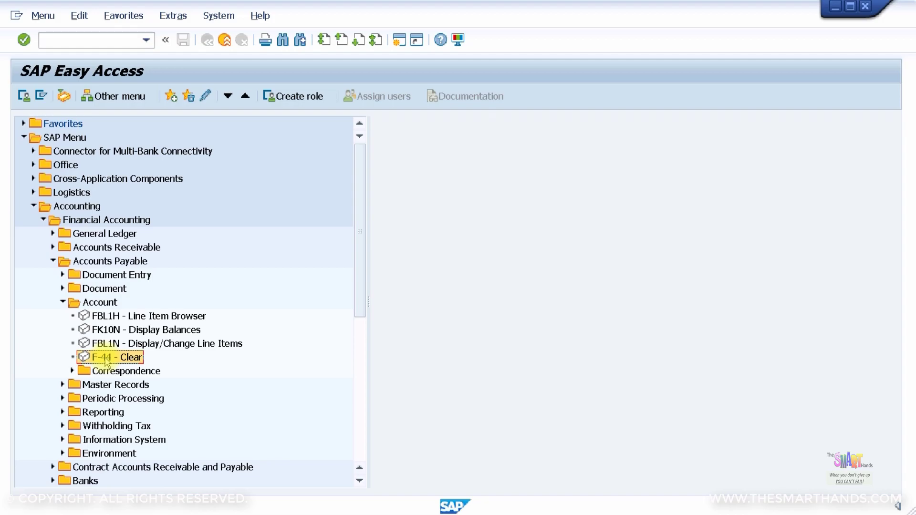
pyautogui.doubleClick(106, 361)
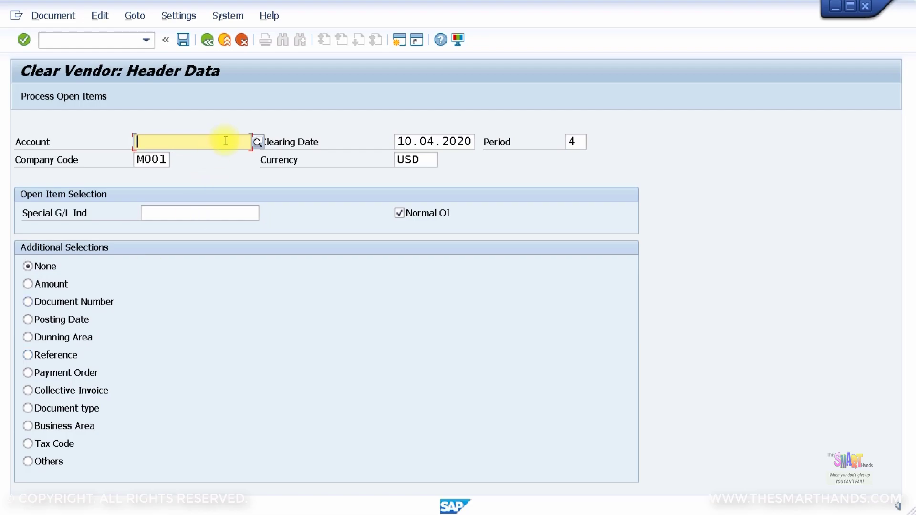
pyautogui.write('99')
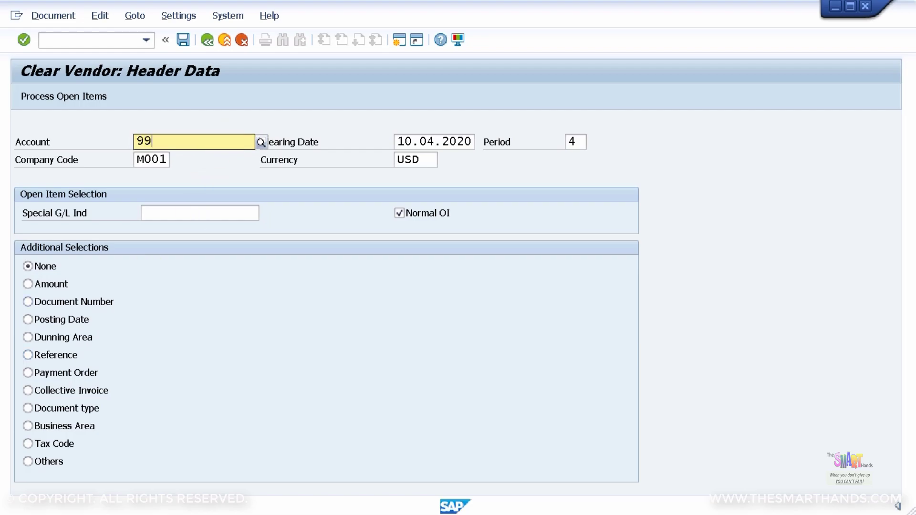
pyautogui.write('00000')
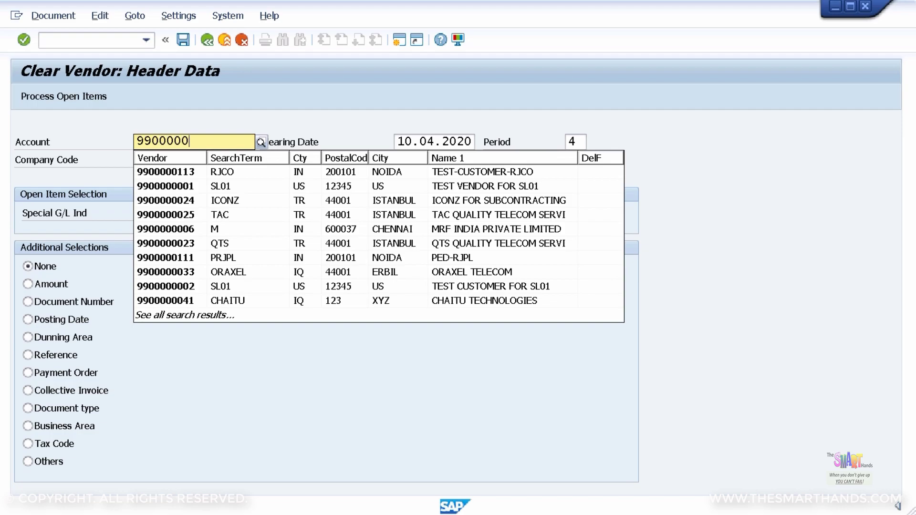
pyautogui.write('120')
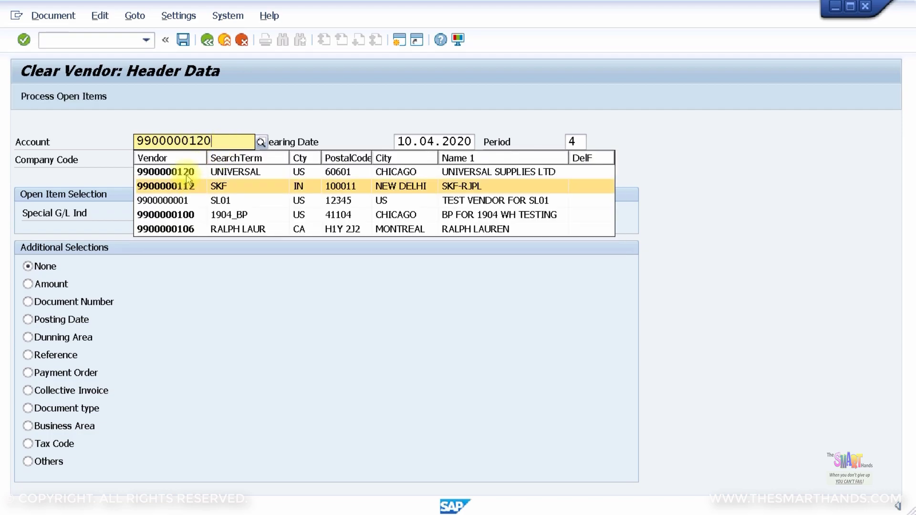
pyautogui.click(189, 176)
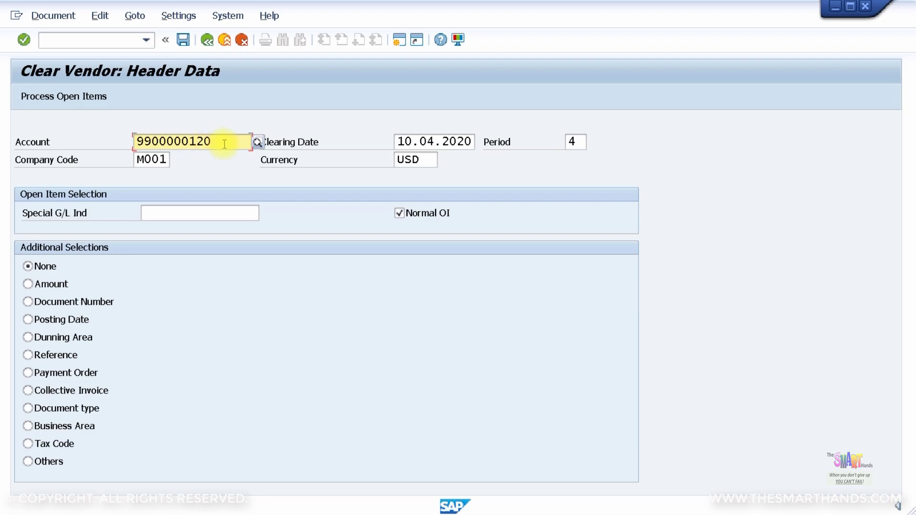
pyautogui.click(72, 96)
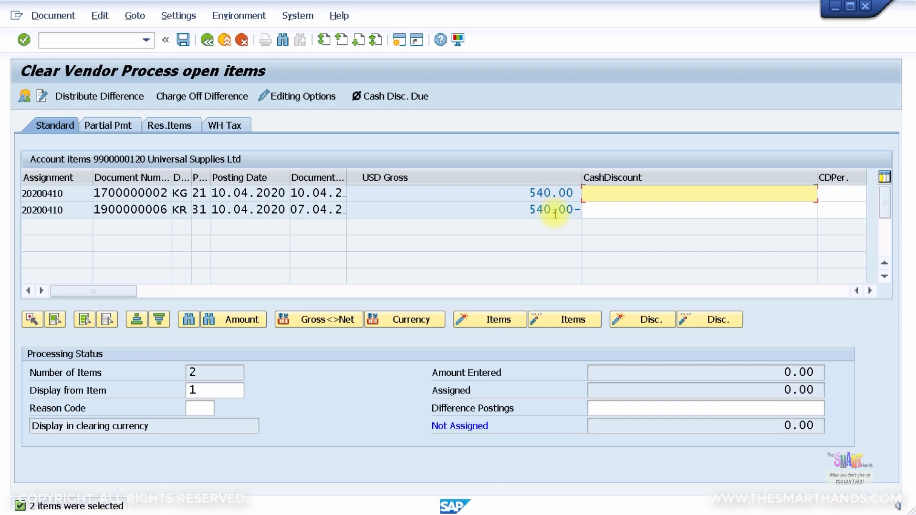
pyautogui.click(184, 40)
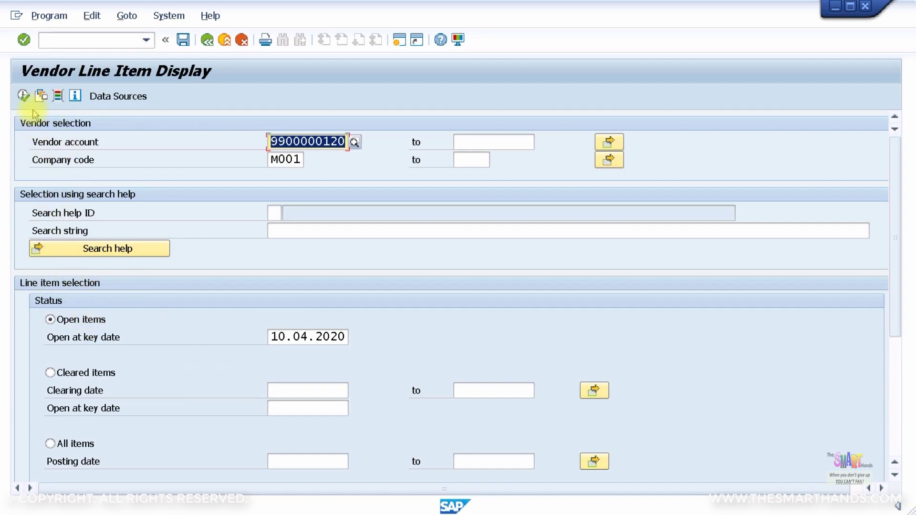
pyautogui.click(23, 96)
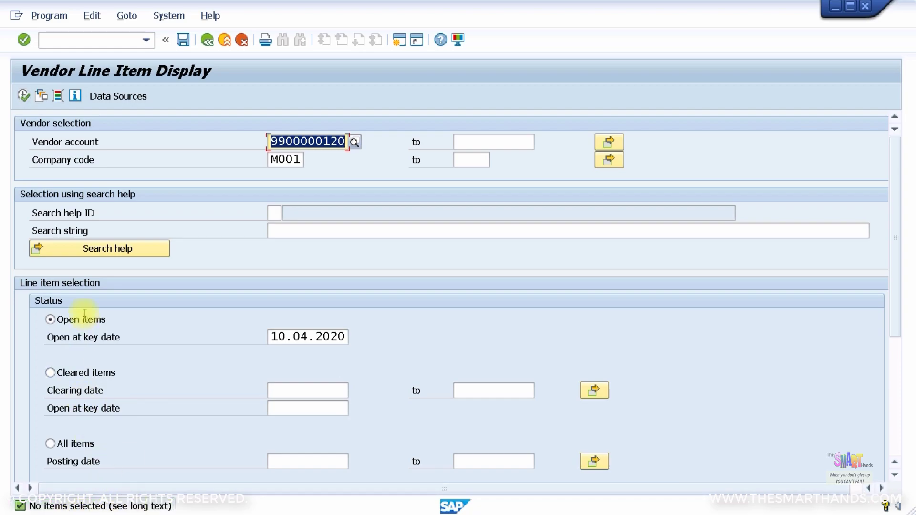
pyautogui.click(52, 374)
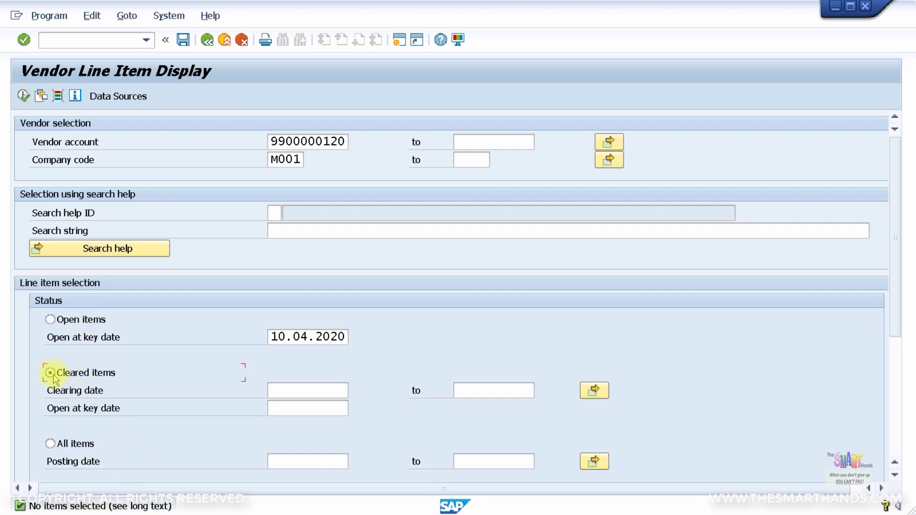
pyautogui.click(22, 96)
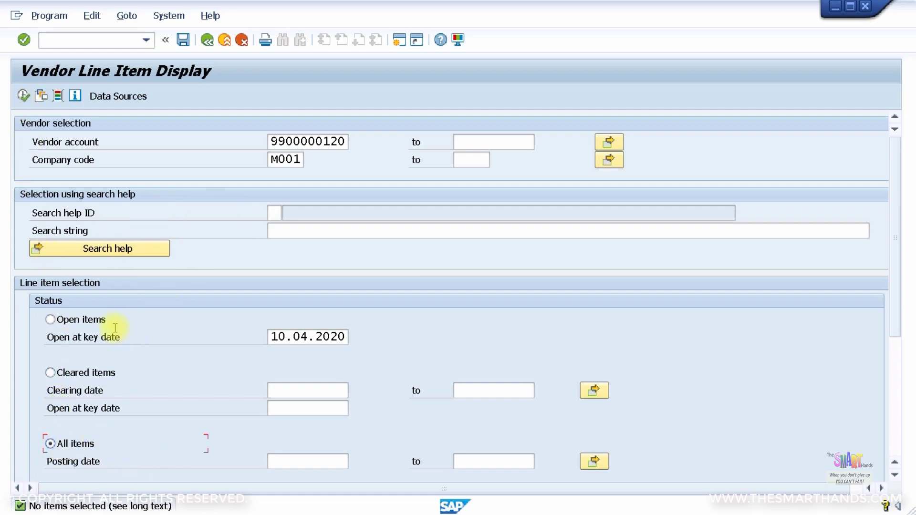
pyautogui.click(23, 96)
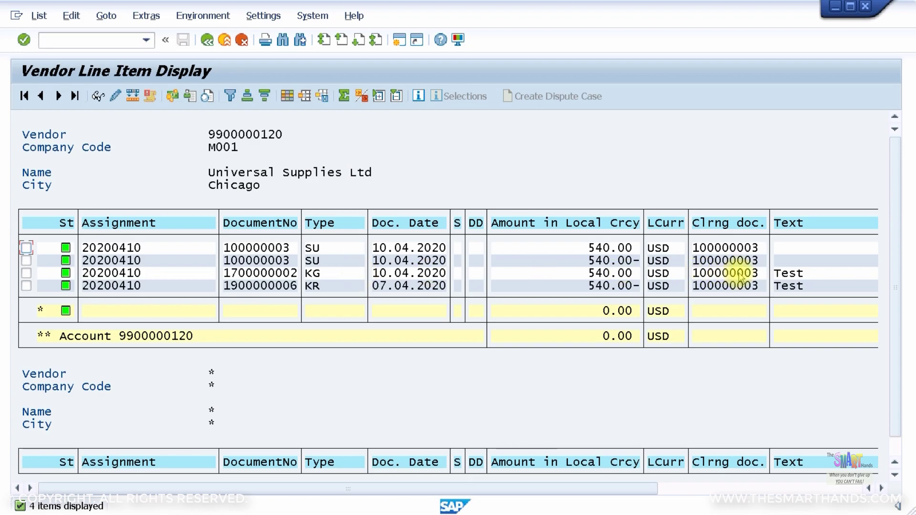
pyautogui.doubleClick(272, 285)
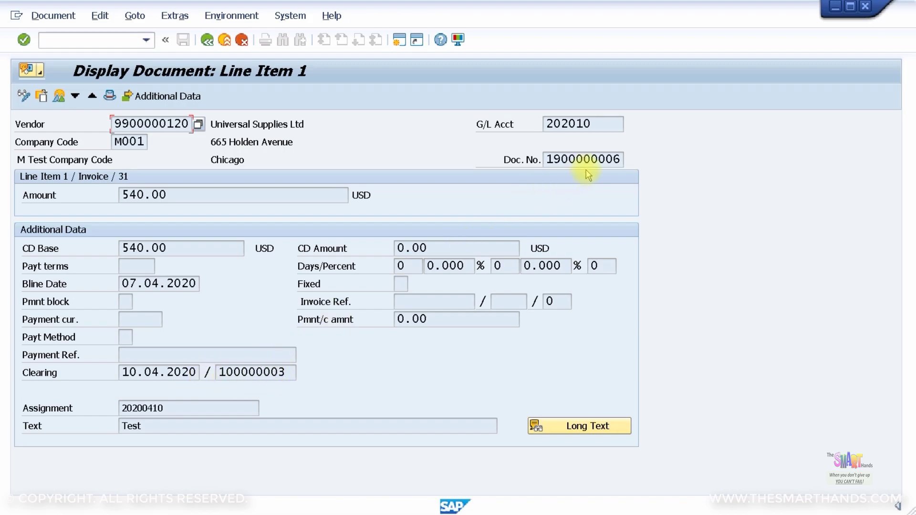
pyautogui.click(59, 97)
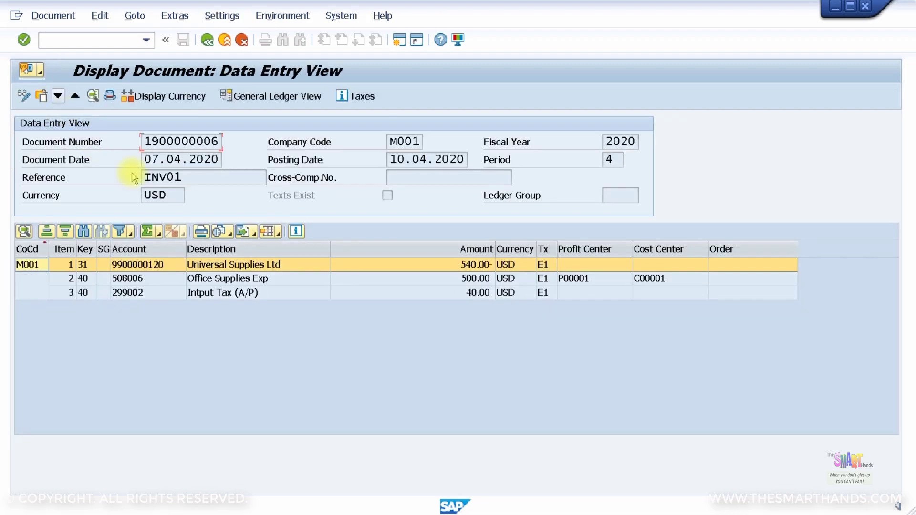
pyautogui.doubleClick(407, 264)
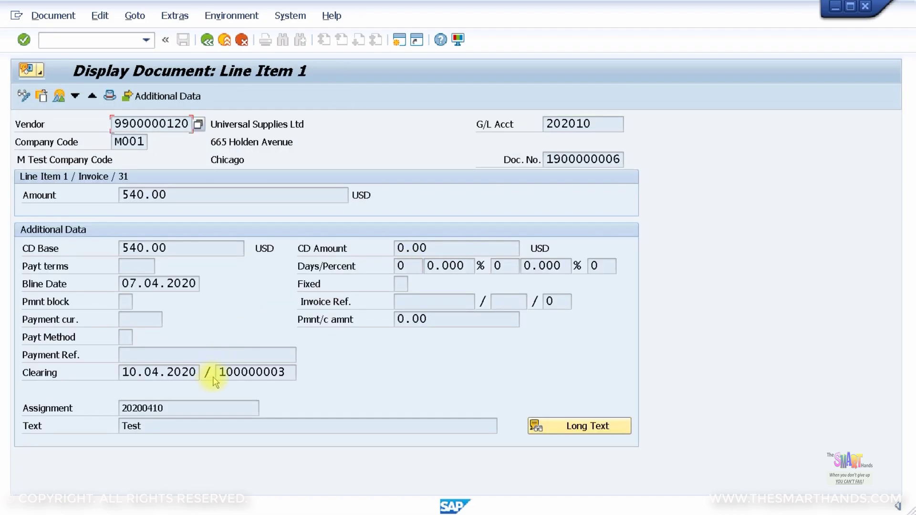
pyautogui.click(207, 41)
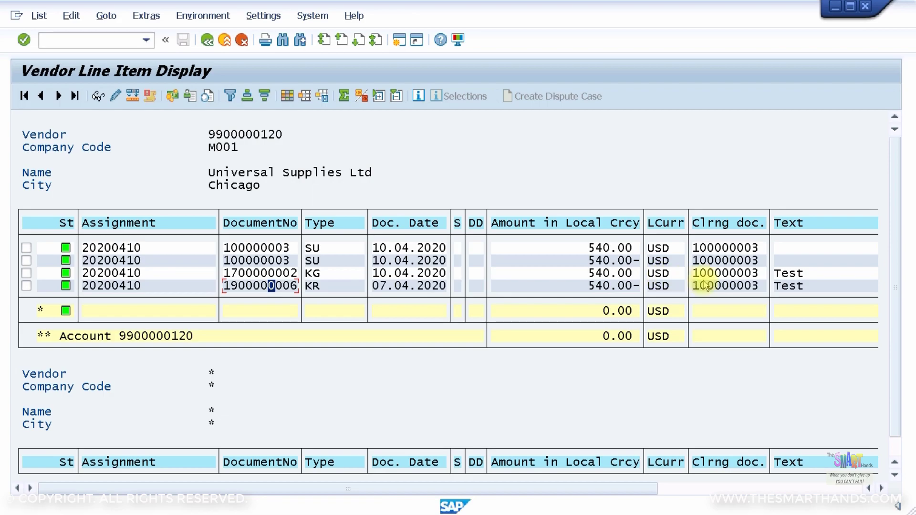
pyautogui.click(285, 286)
pyautogui.click(334, 275)
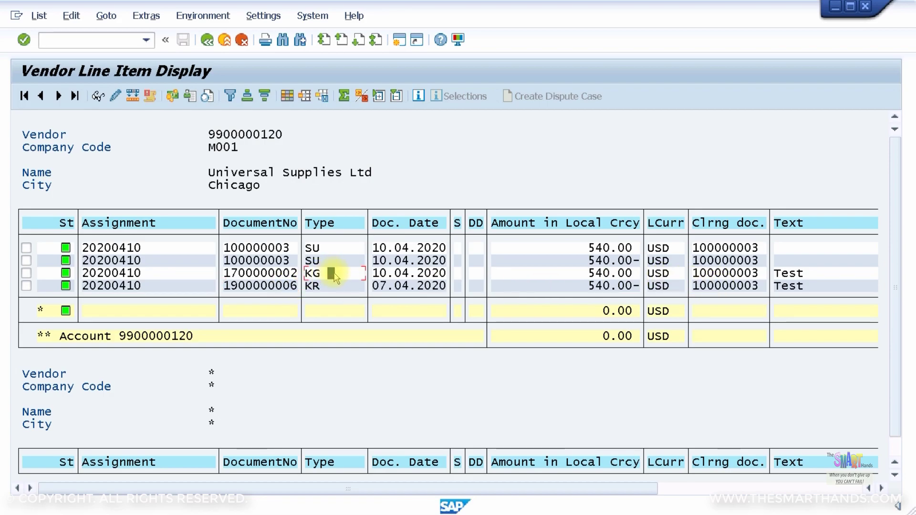
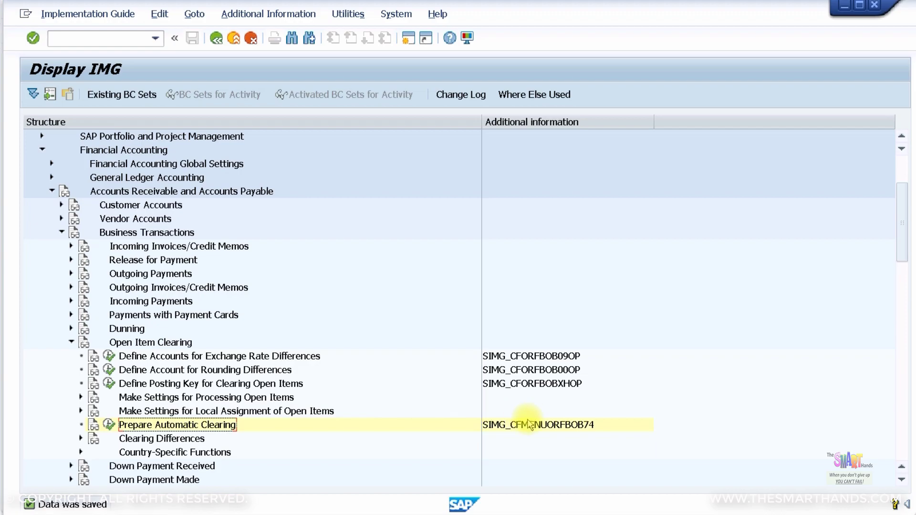
# Open the additional rules for automatic clearing and review the Field List of possible Criterion 1 fields
pyautogui.click(110, 424)
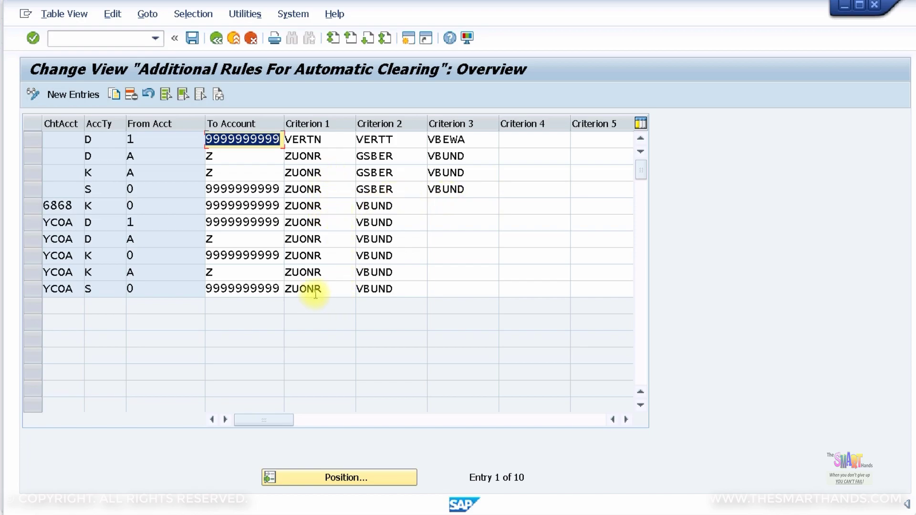
pyautogui.click(340, 289)
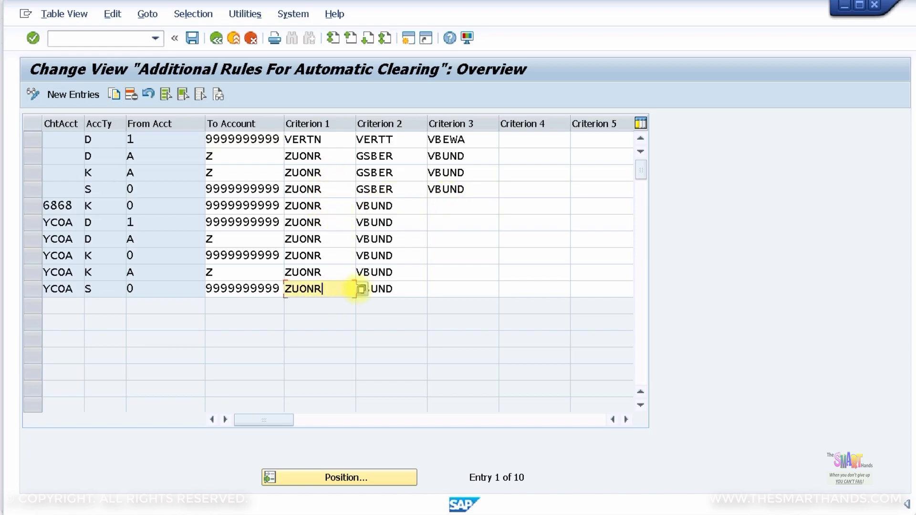
pyautogui.click(361, 289)
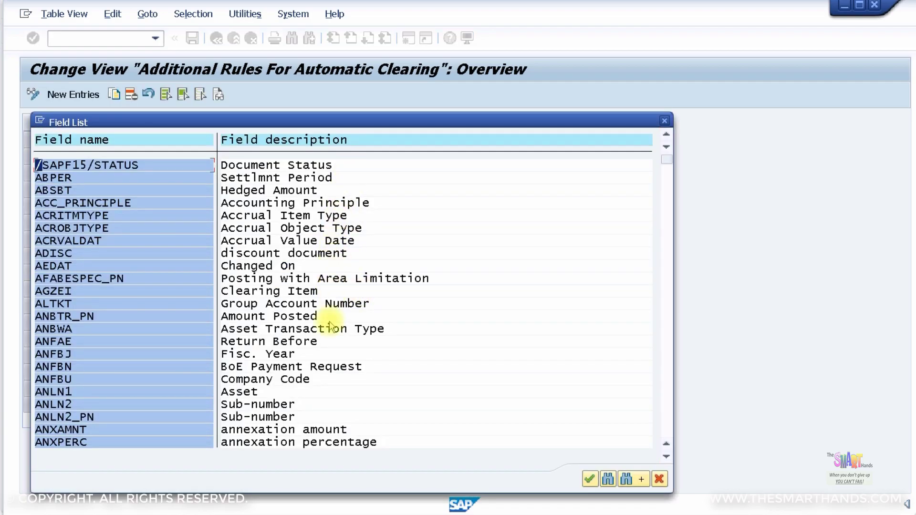
pyautogui.scroll(-3, 331, 326)
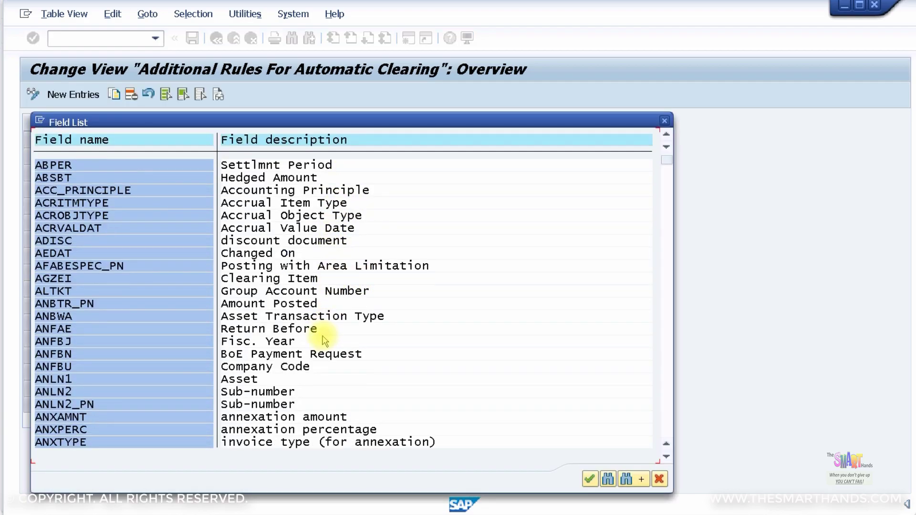
pyautogui.click(665, 125)
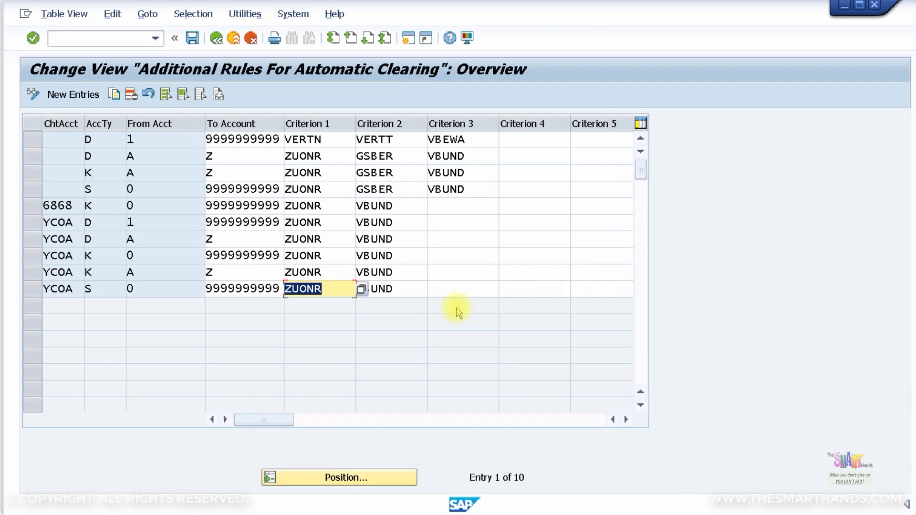
pyautogui.click(86, 95)
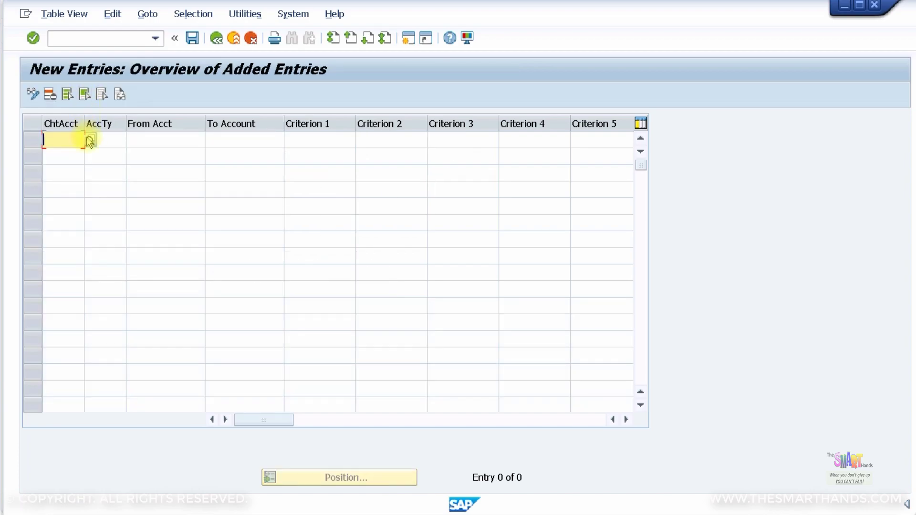
pyautogui.write('m000')
pyautogui.click(87, 138)
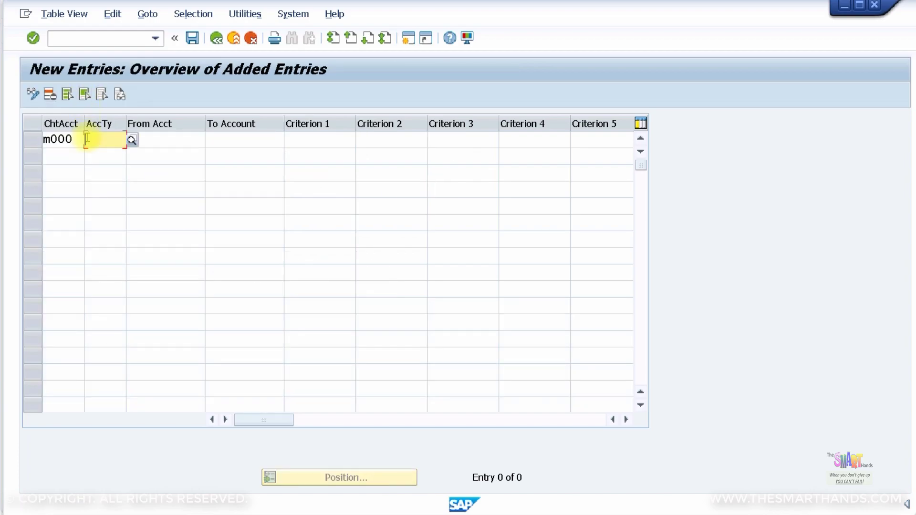
pyautogui.write('d')
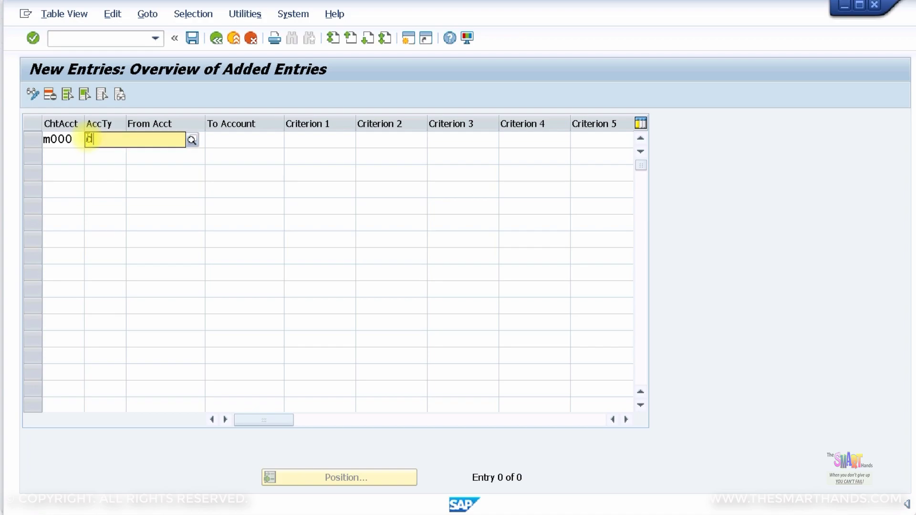
pyautogui.press('Tab')
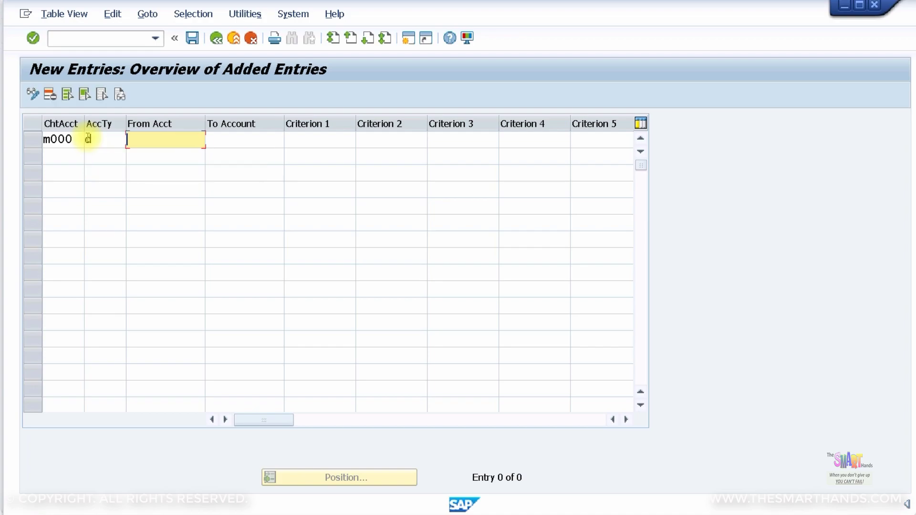
pyautogui.press('Tab')
pyautogui.write('9999999999')
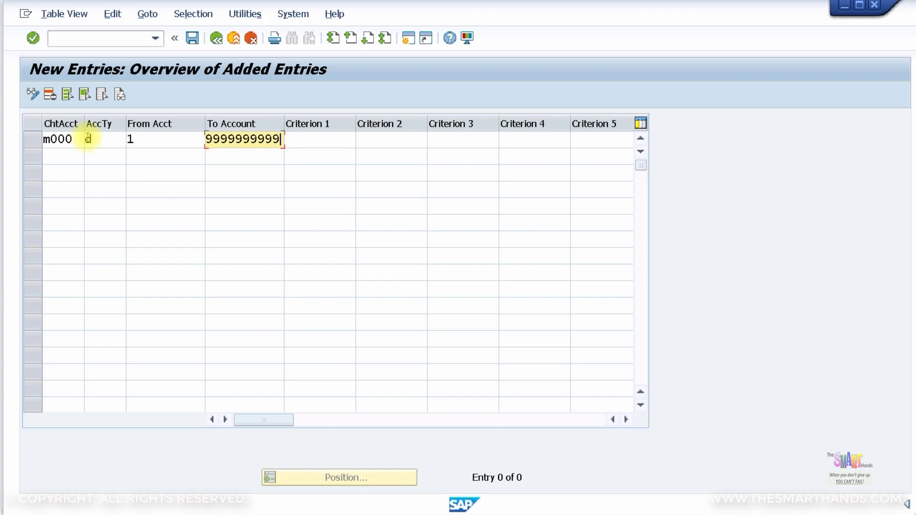
pyautogui.press('Tab')
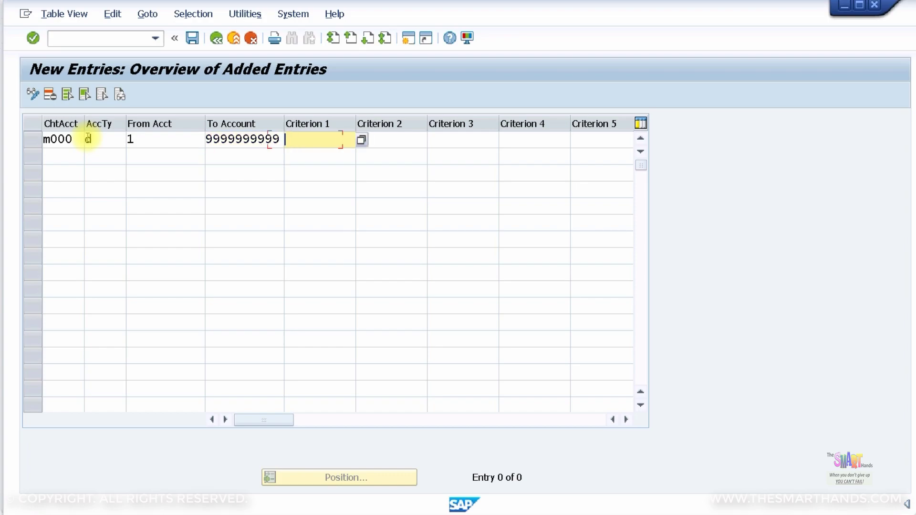
pyautogui.write('zuor')
pyautogui.press('BackSpace')
pyautogui.press('BackSpace')
pyautogui.press('Down')
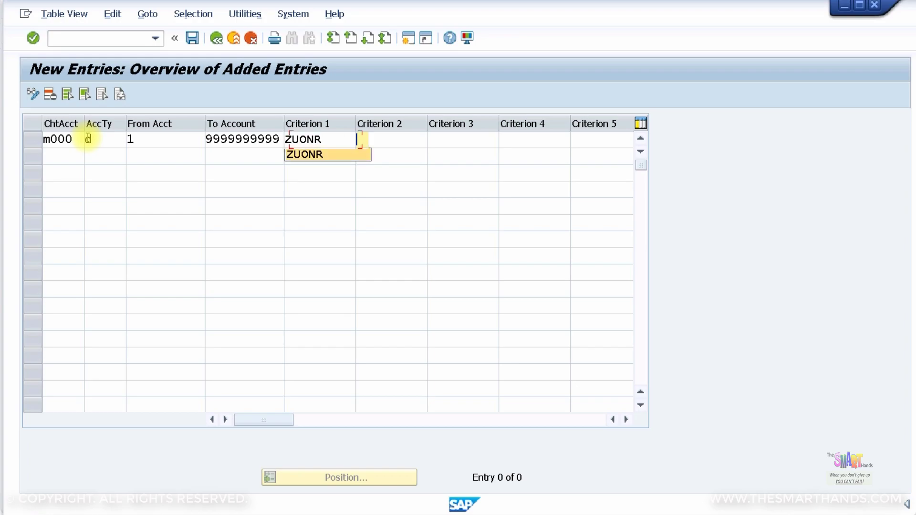
pyautogui.press('Tab')
pyautogui.click(66, 158)
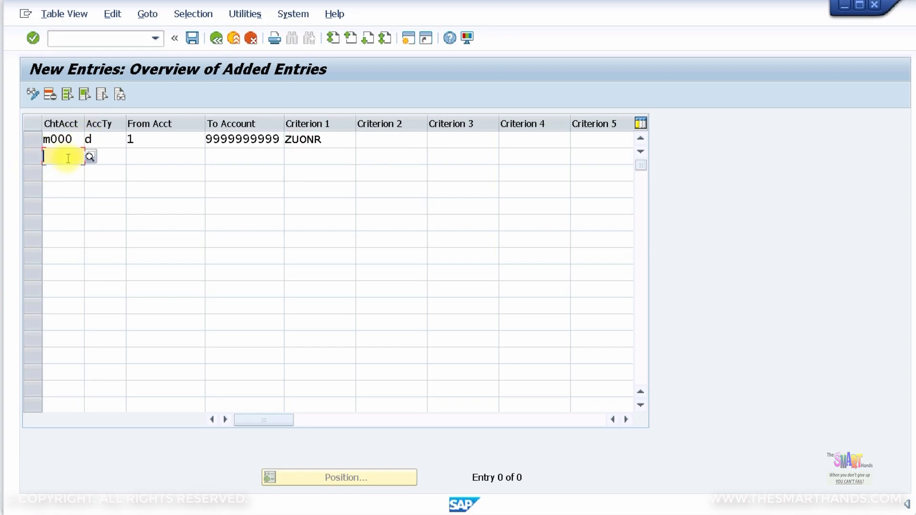
pyautogui.write('m000')
pyautogui.press('Tab')
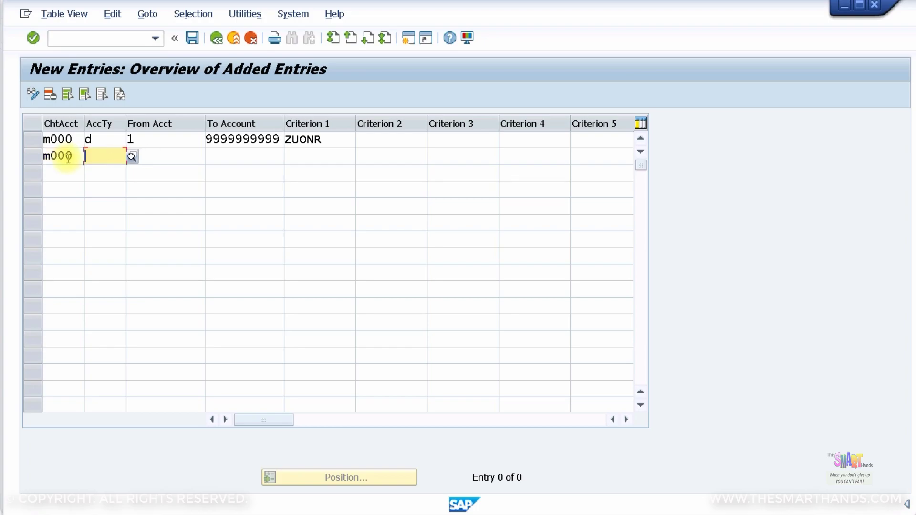
pyautogui.write('k')
pyautogui.press('Tab')
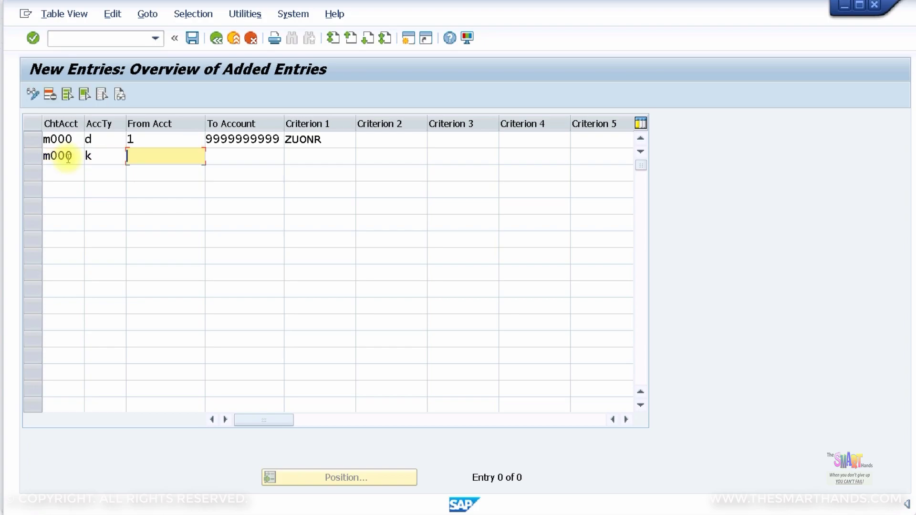
pyautogui.write('1')
pyautogui.press('Tab')
pyautogui.write('99')
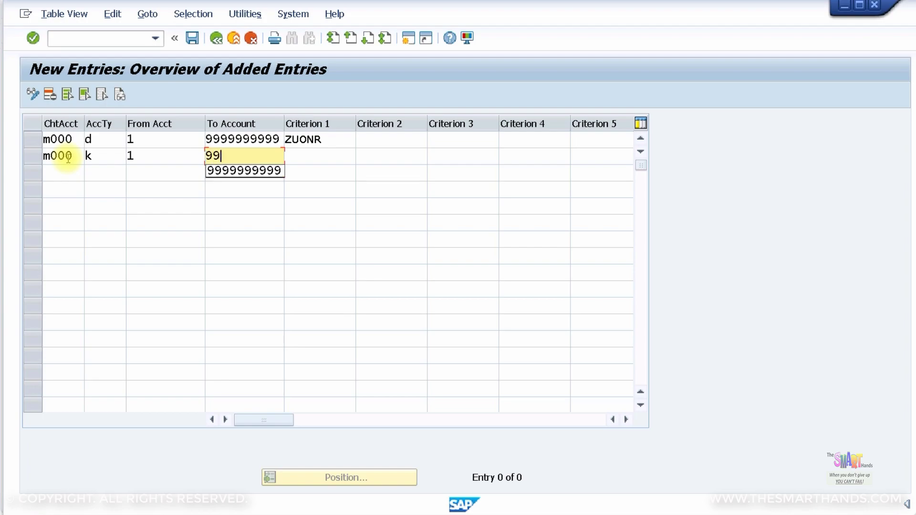
pyautogui.click(225, 171)
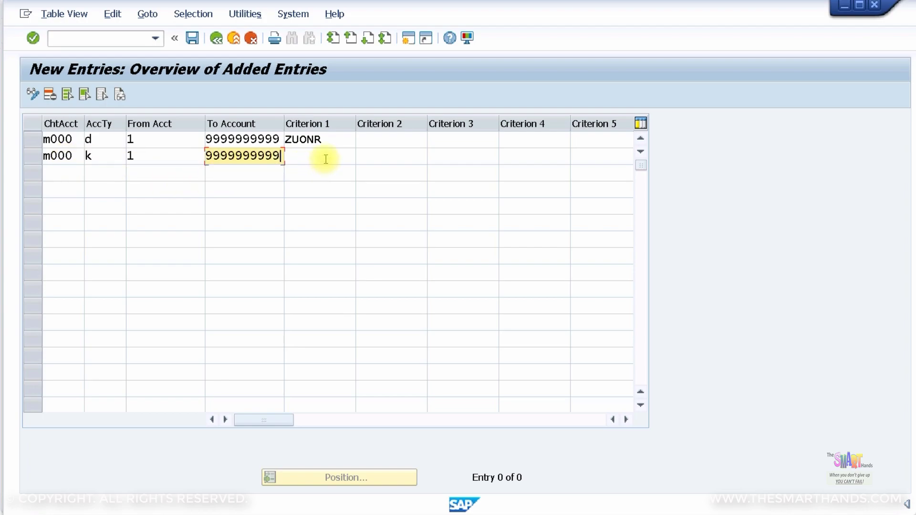
pyautogui.click(327, 158)
pyautogui.write('zuonr')
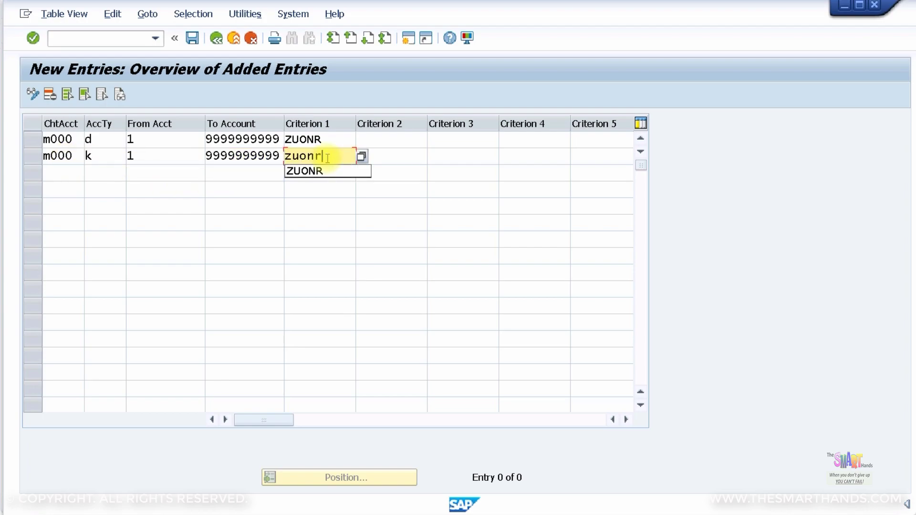
# Add a third rule for M000, account type S, with ZUONR criterion, and confirm the entries
pyautogui.click(71, 175)
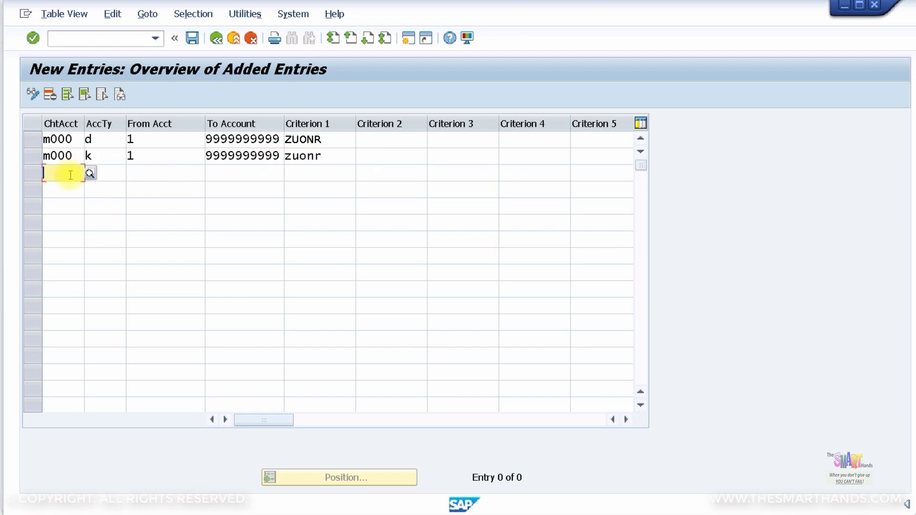
pyautogui.write('m0000')
pyautogui.press('Tab')
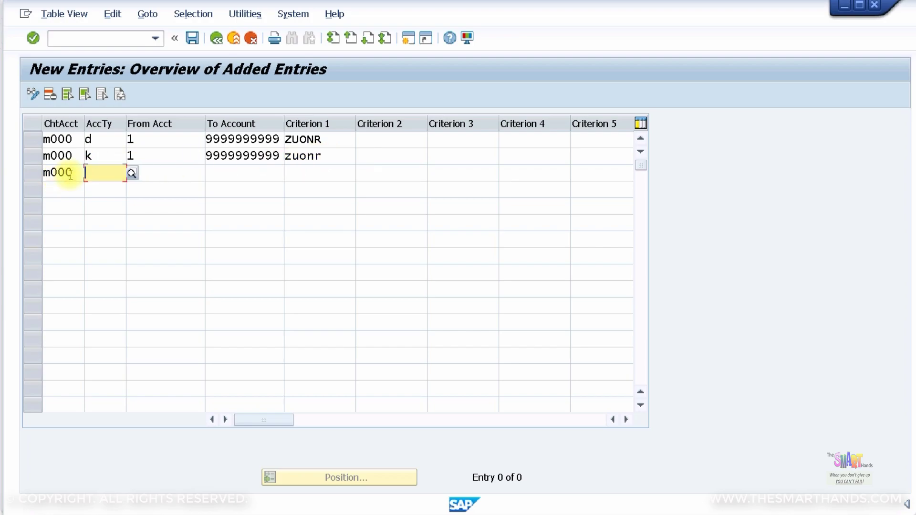
pyautogui.write('s')
pyautogui.press('Tab')
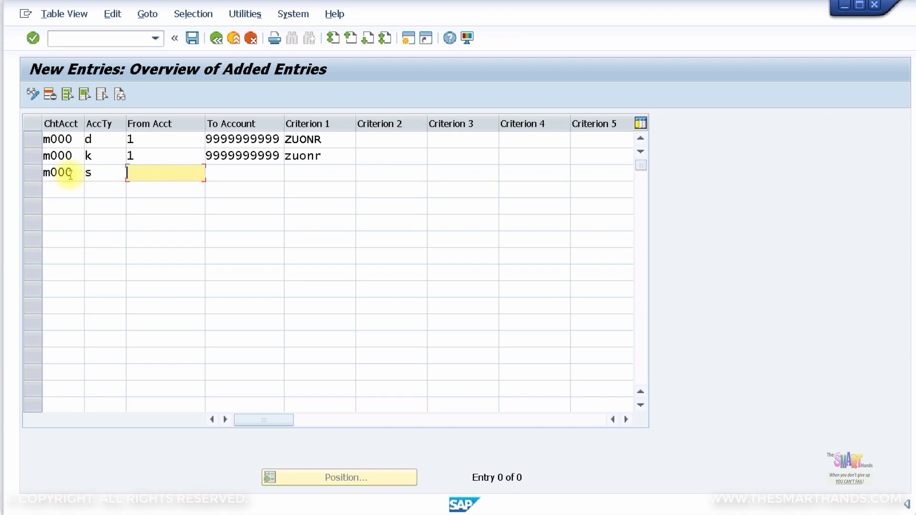
pyautogui.press('Tab')
pyautogui.write('9')
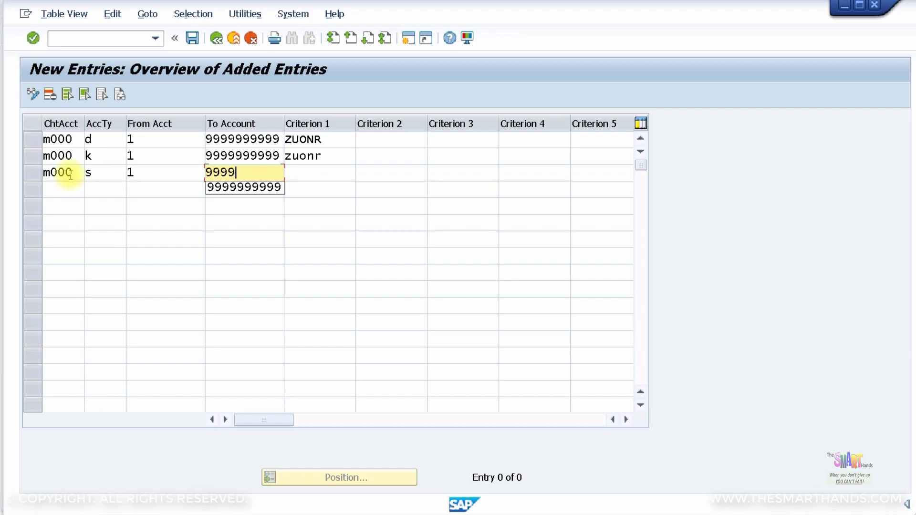
pyautogui.press('Tab')
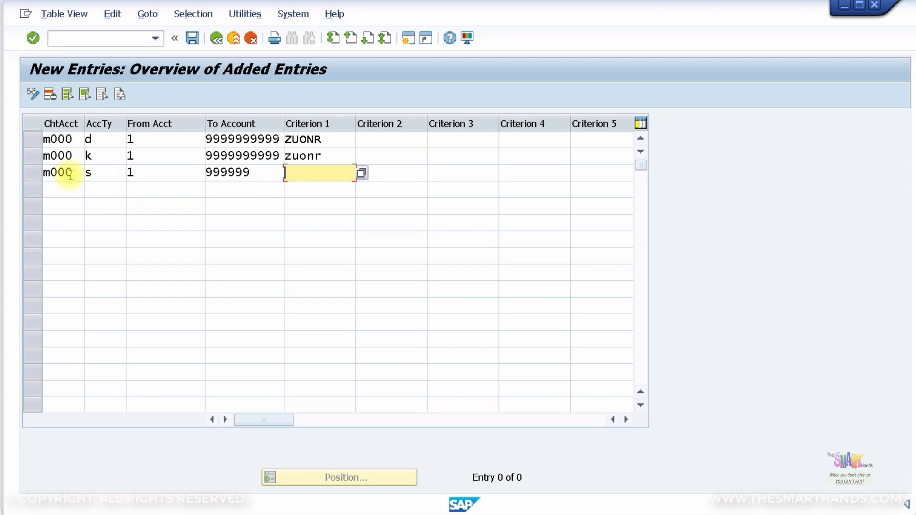
pyautogui.write('zuonr')
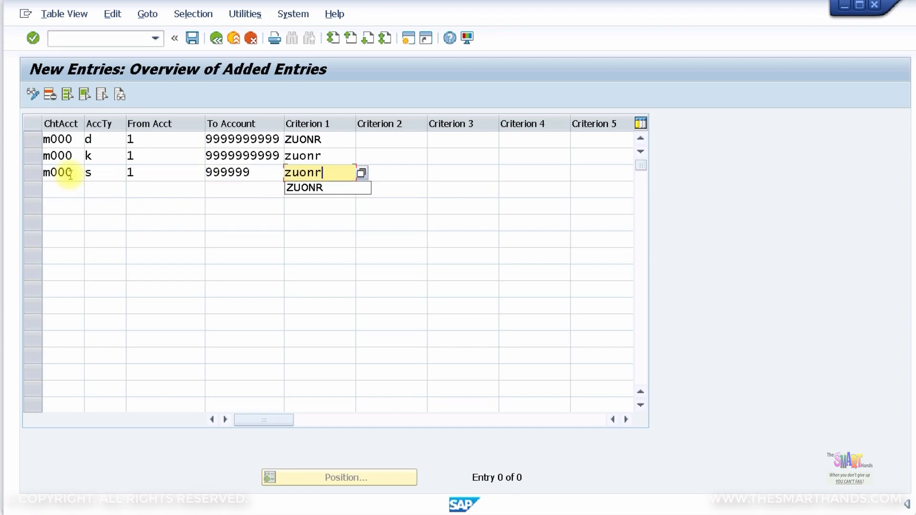
pyautogui.press('Return')
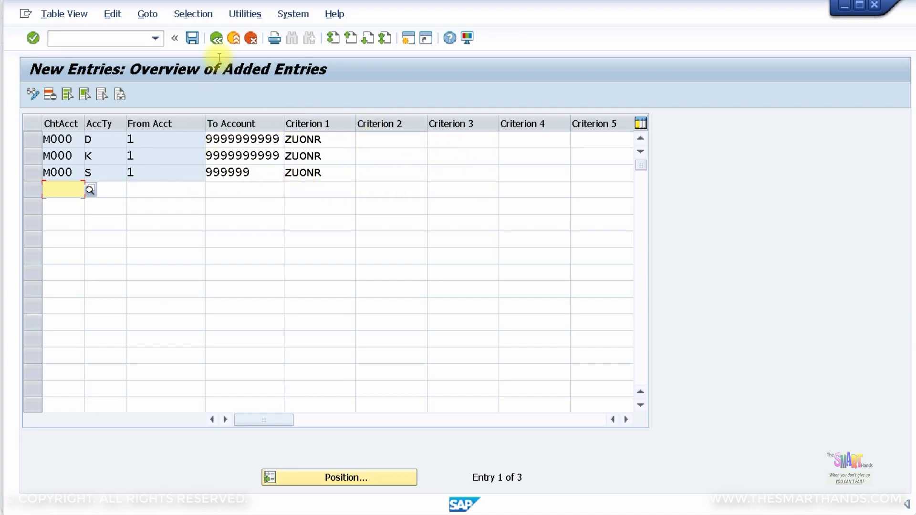
# Save the new clearing rules to the FI Configurations customizing request and exit the entries table
pyautogui.click(192, 39)
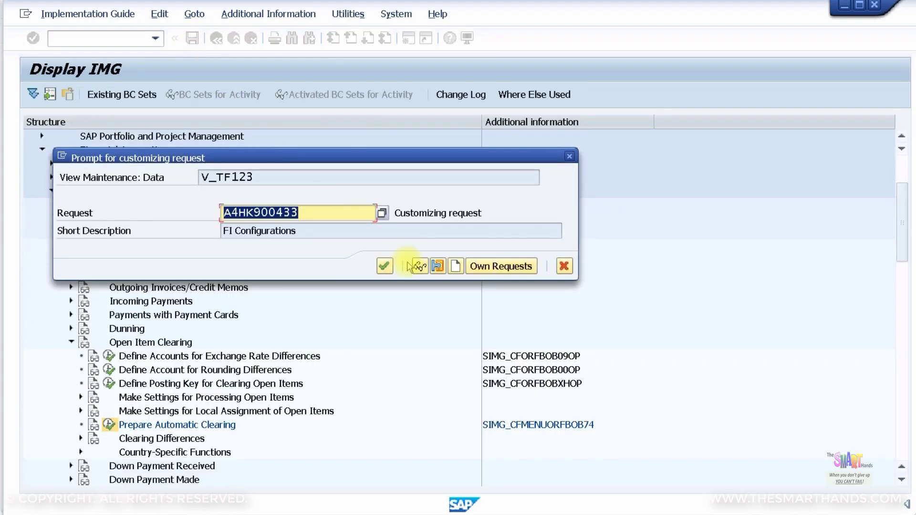
pyautogui.click(384, 266)
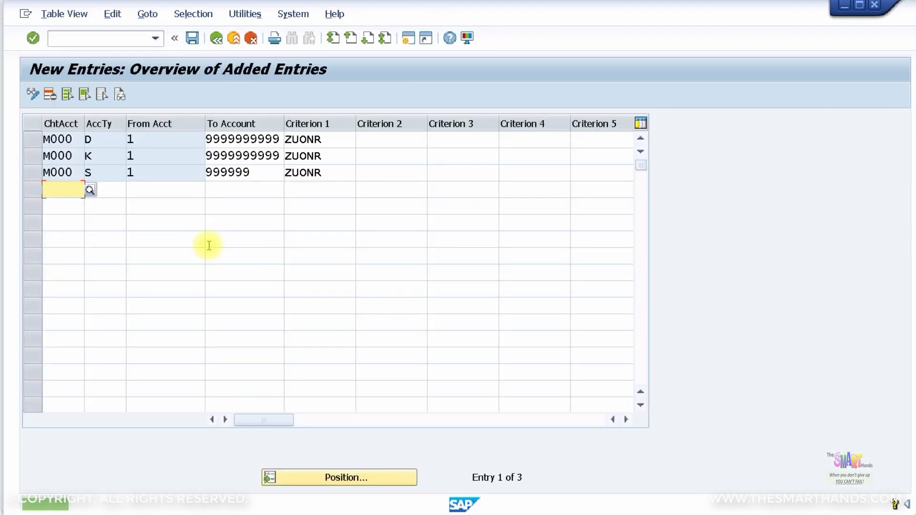
pyautogui.click(235, 39)
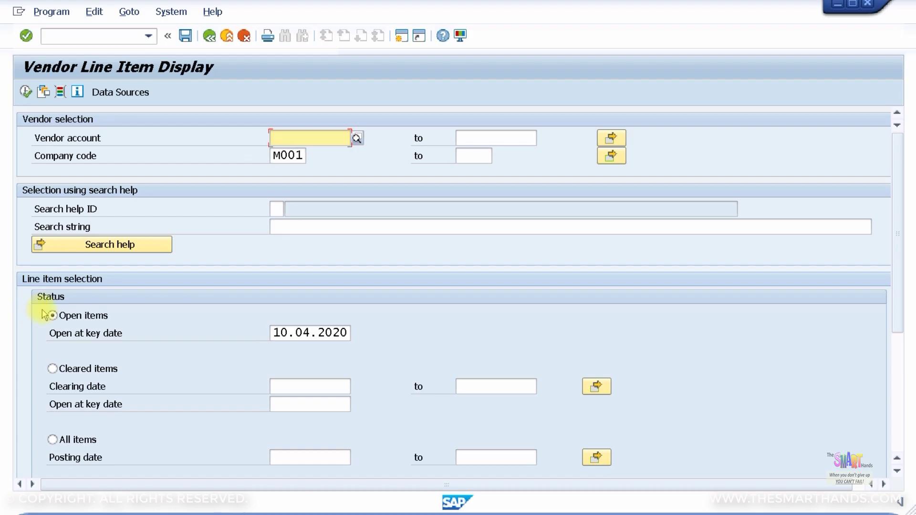
# Run the vendor line item report, check the 1,100.00, 100.00 and 1,000.00- amounts, then open a new session
pyautogui.click(25, 92)
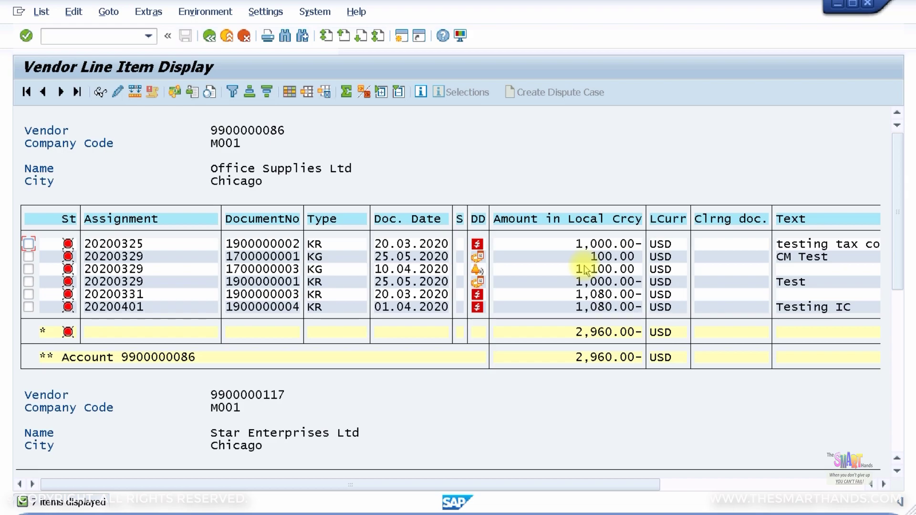
pyautogui.click(609, 269)
pyautogui.press('Down')
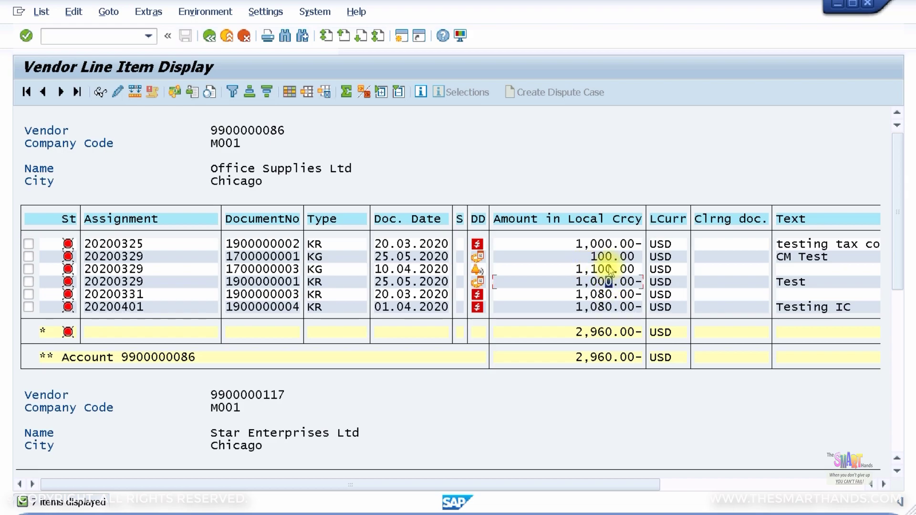
pyautogui.click(611, 270)
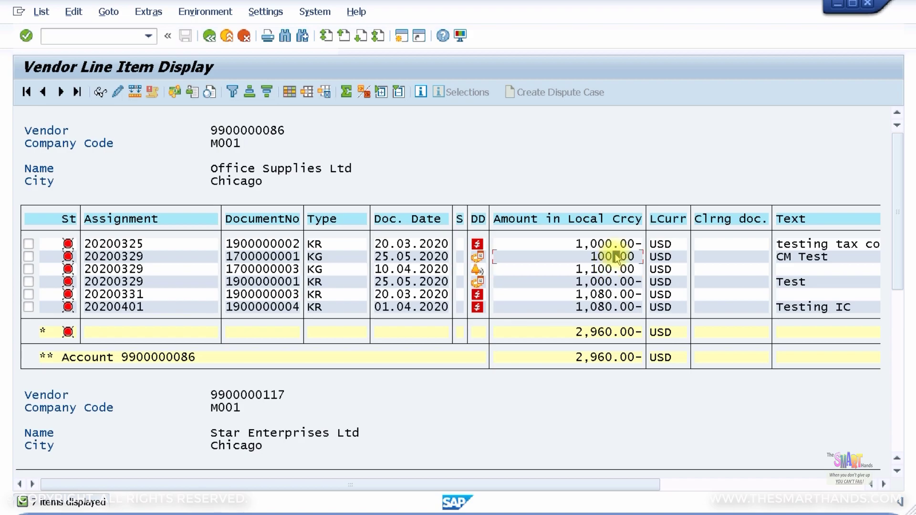
pyautogui.click(616, 257)
pyautogui.click(609, 282)
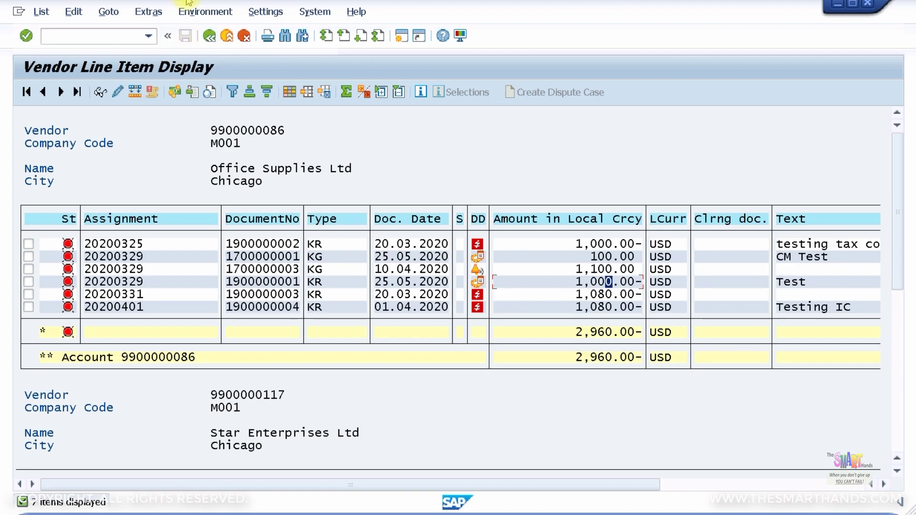
pyautogui.click(401, 35)
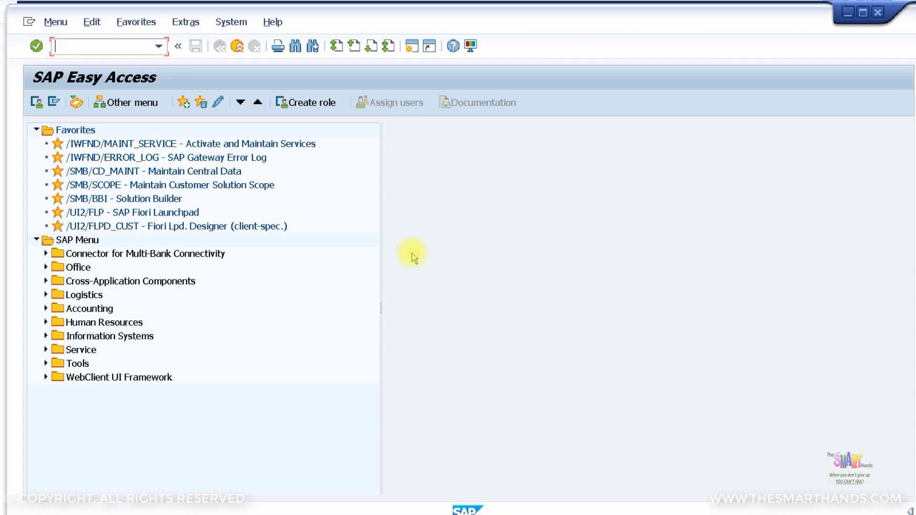
# Start an FB60 invoice for the vendor dated 10.04.2020, reference 111, amount 200
pyautogui.write('FB60')
pyautogui.press('Return')
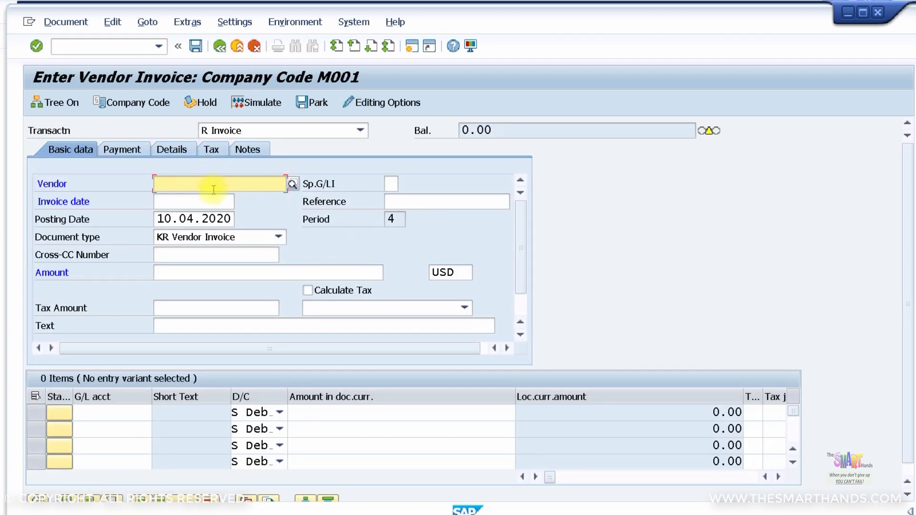
pyautogui.click(213, 190)
pyautogui.click(211, 198)
pyautogui.click(181, 201)
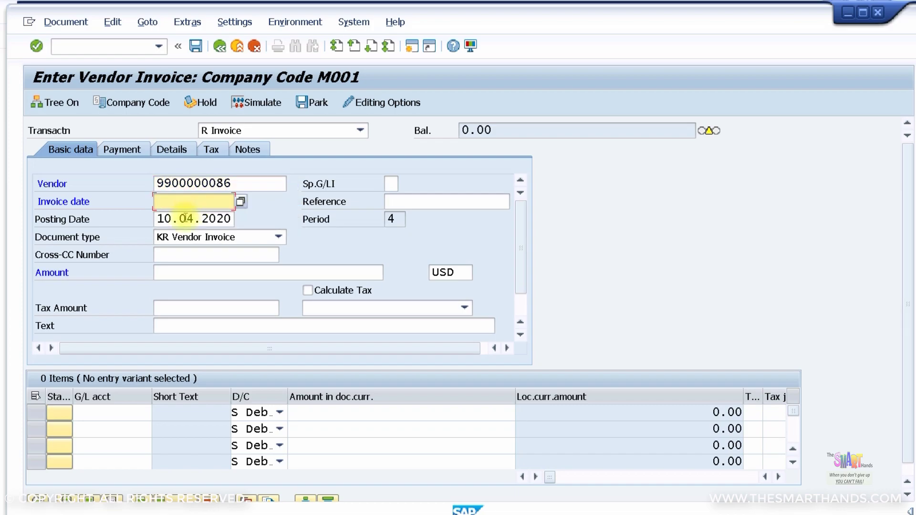
pyautogui.click(183, 219)
pyautogui.click(488, 203)
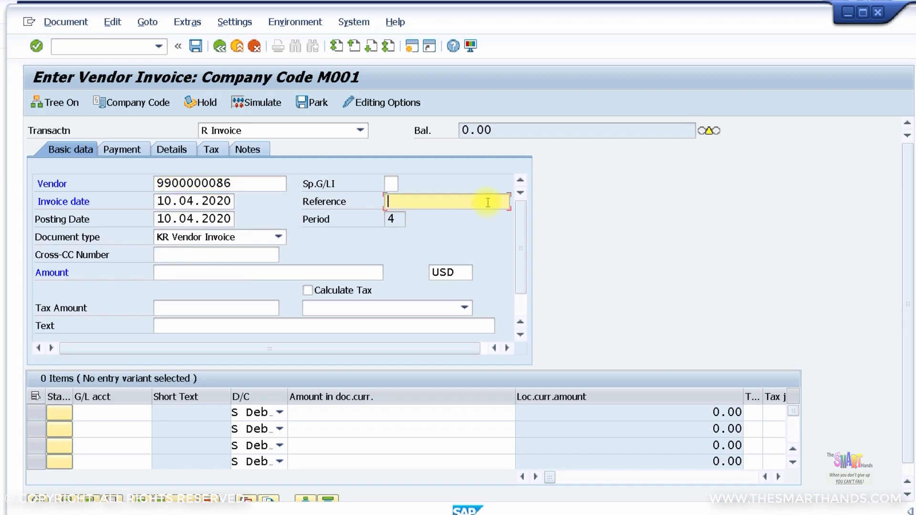
pyautogui.write('111')
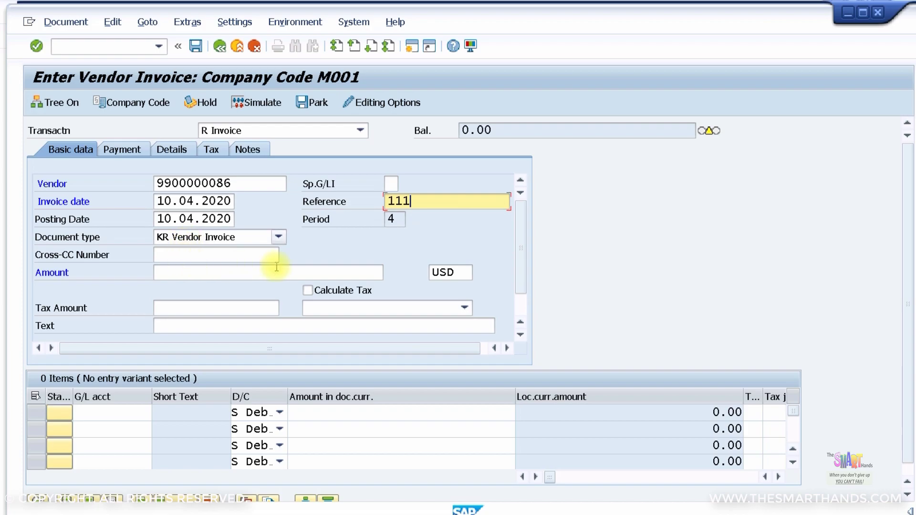
pyautogui.click(279, 272)
pyautogui.write('200')
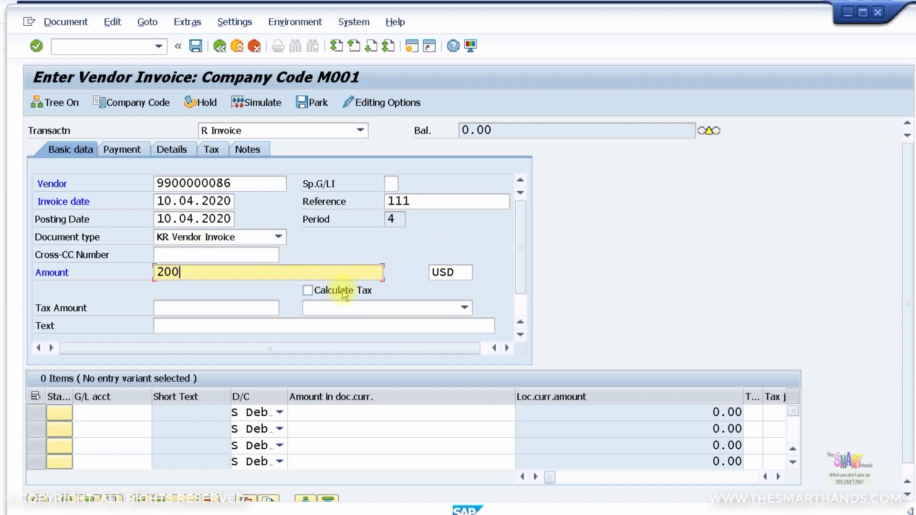
# Turn on Calculate Tax and choose tax code E1
pyautogui.click(346, 290)
pyautogui.press('Return')
pyautogui.click(355, 309)
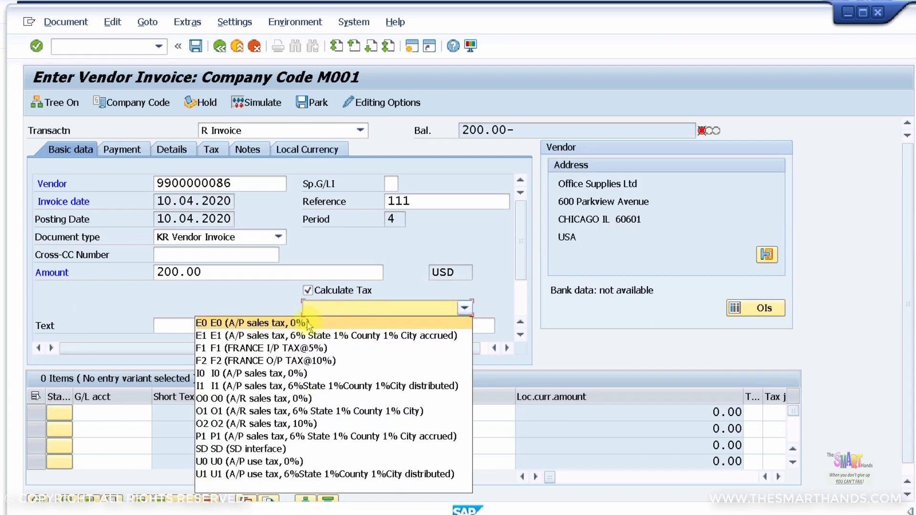
pyautogui.click(255, 335)
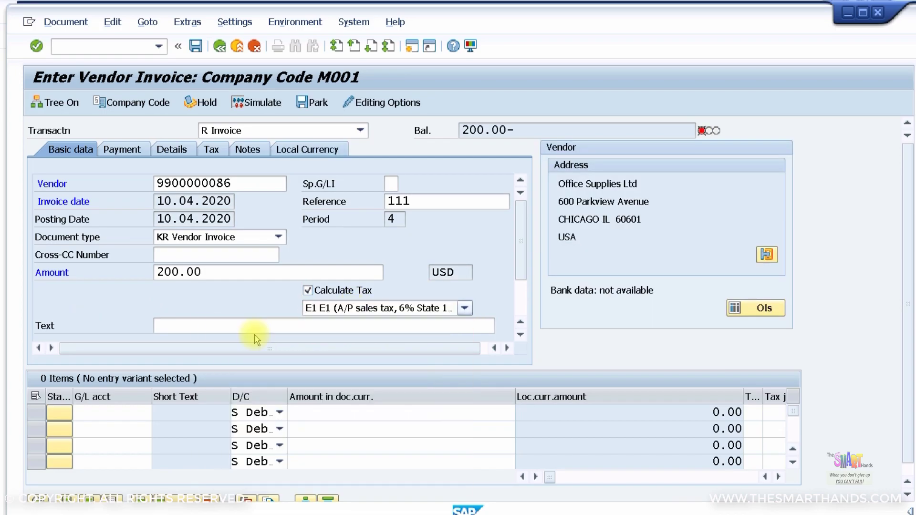
# Add the G/L line 508006 with amount *, leaving its Assignment field empty
pyautogui.click(98, 411)
pyautogui.click(98, 427)
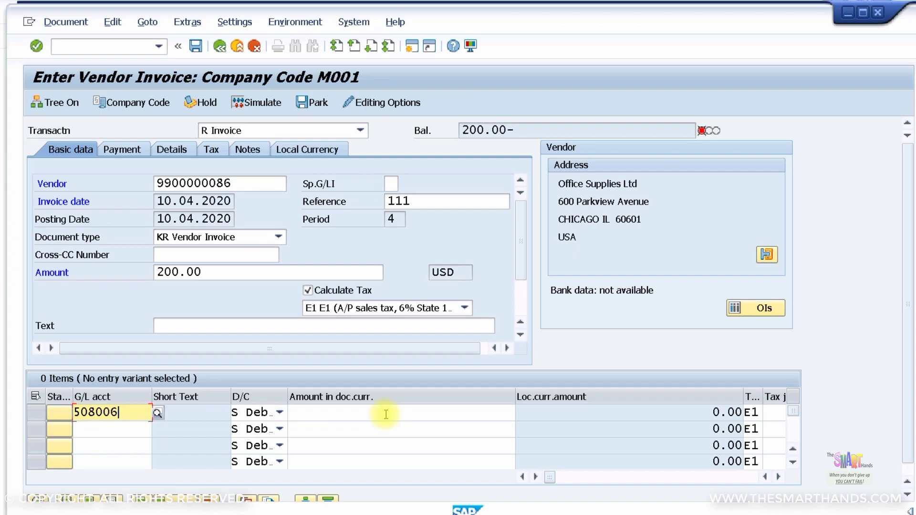
pyautogui.click(402, 412)
pyautogui.write('*')
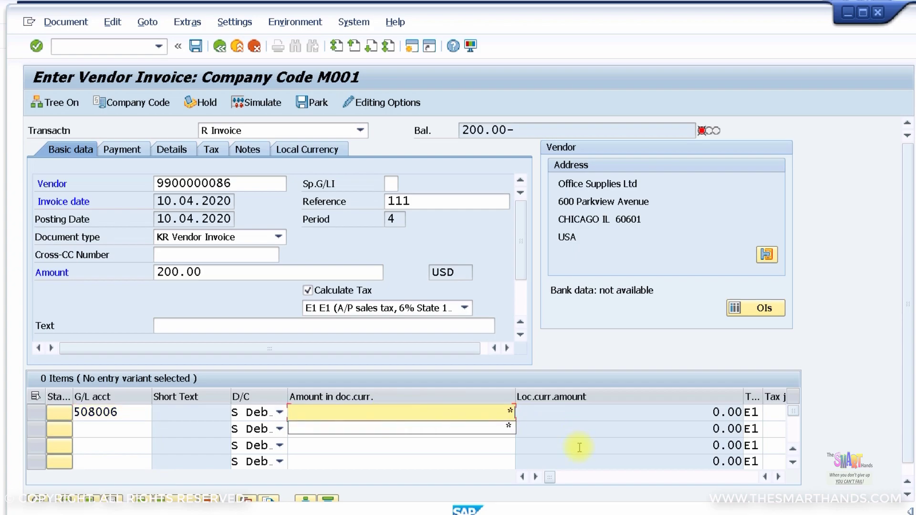
pyautogui.click(780, 477)
pyautogui.click(779, 477)
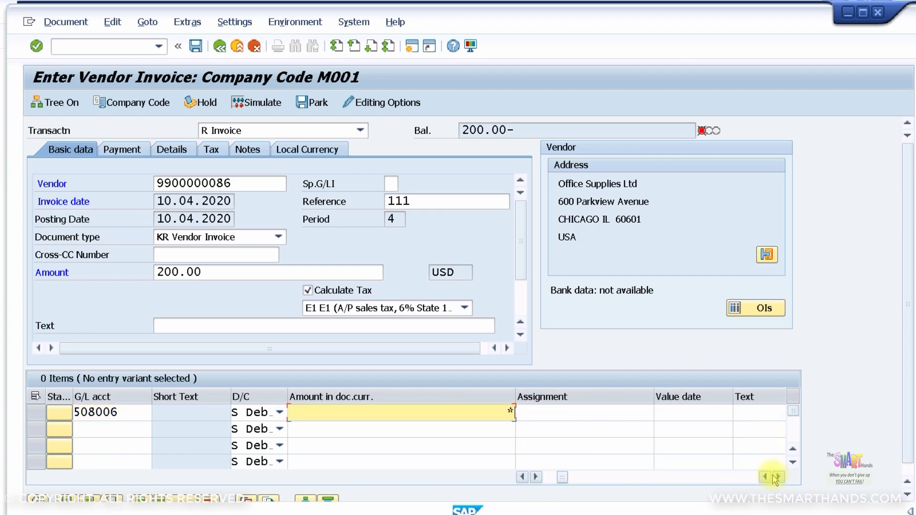
pyautogui.click(522, 477)
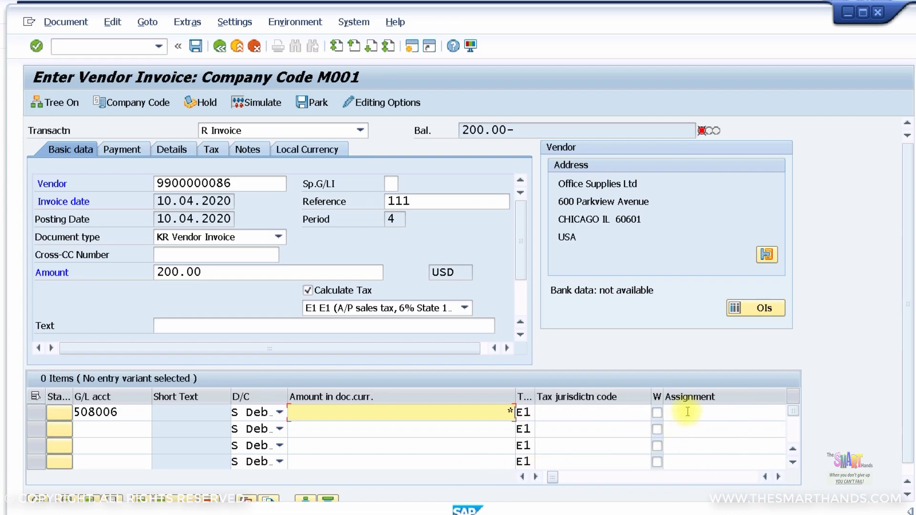
pyautogui.click(687, 412)
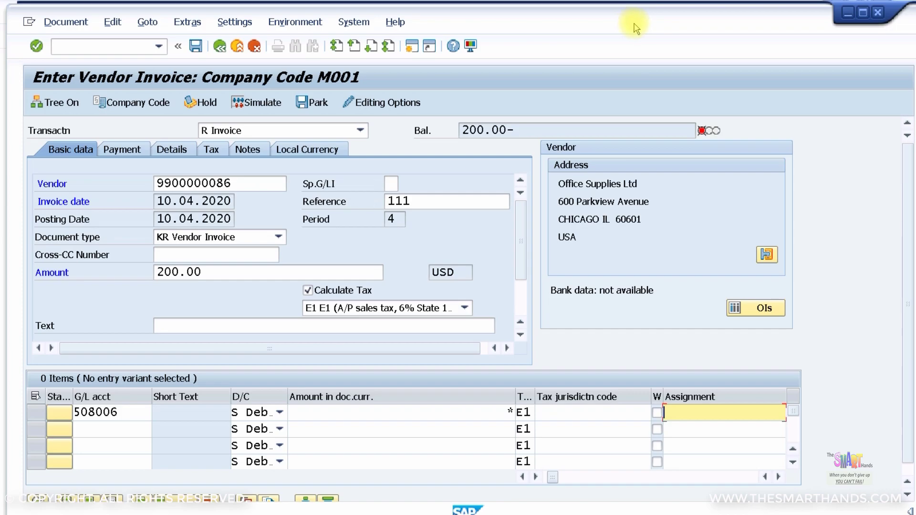
pyautogui.moveTo(637, 29); pyautogui.dragTo(586, 3)
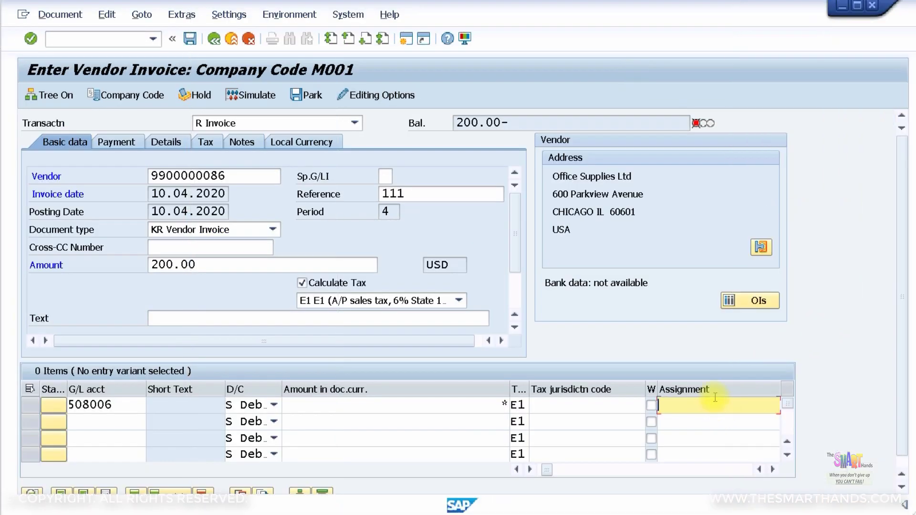
pyautogui.write('202003')
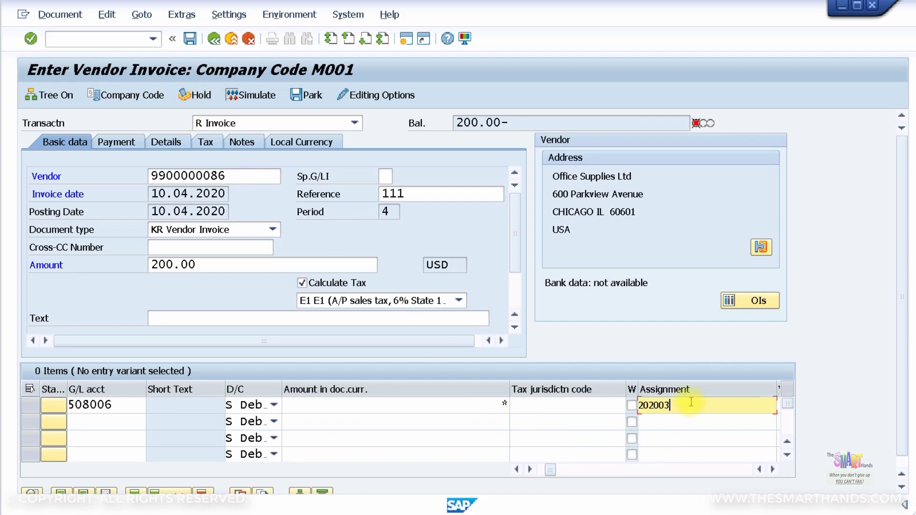
pyautogui.moveTo(683, 405); pyautogui.dragTo(618, 403)
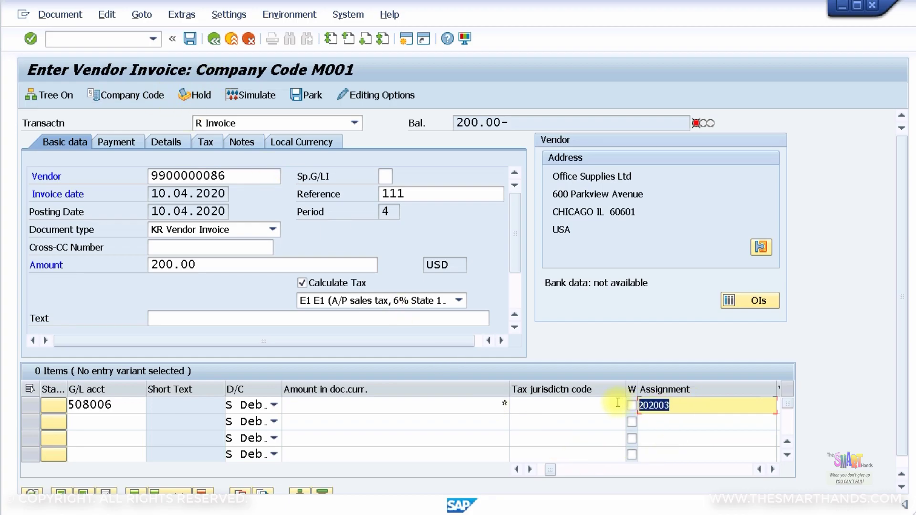
pyautogui.press('Delete')
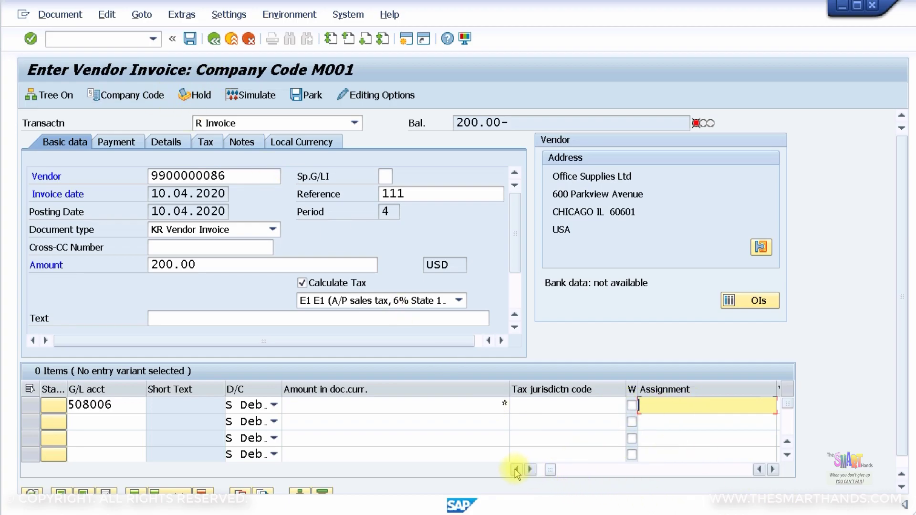
# Assign cost center C00001 to the G/L line item
pyautogui.click(516, 470)
pyautogui.click(516, 470)
pyautogui.click(516, 470)
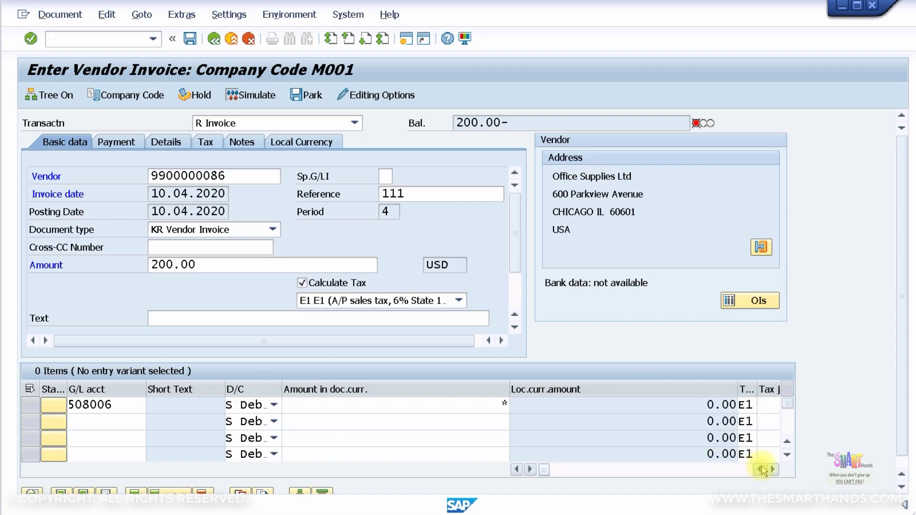
pyautogui.click(773, 470)
pyautogui.click(772, 470)
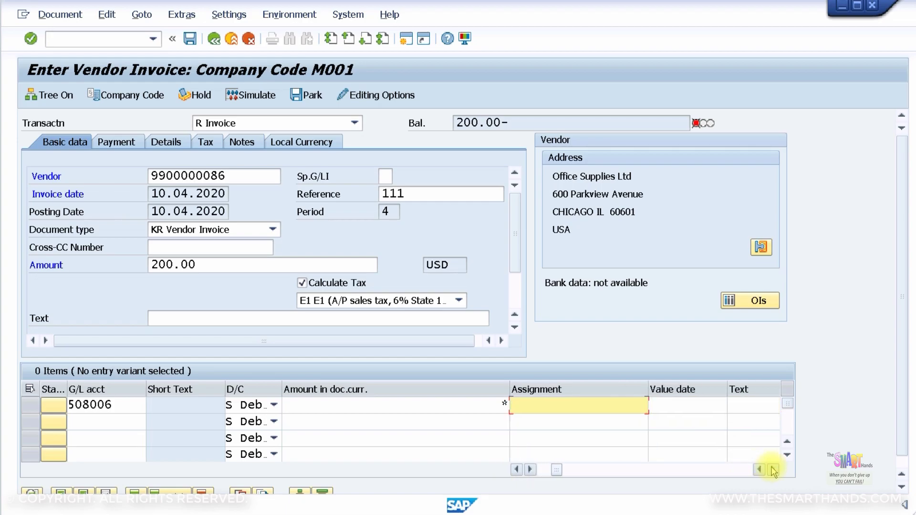
pyautogui.click(773, 470)
pyautogui.click(773, 470)
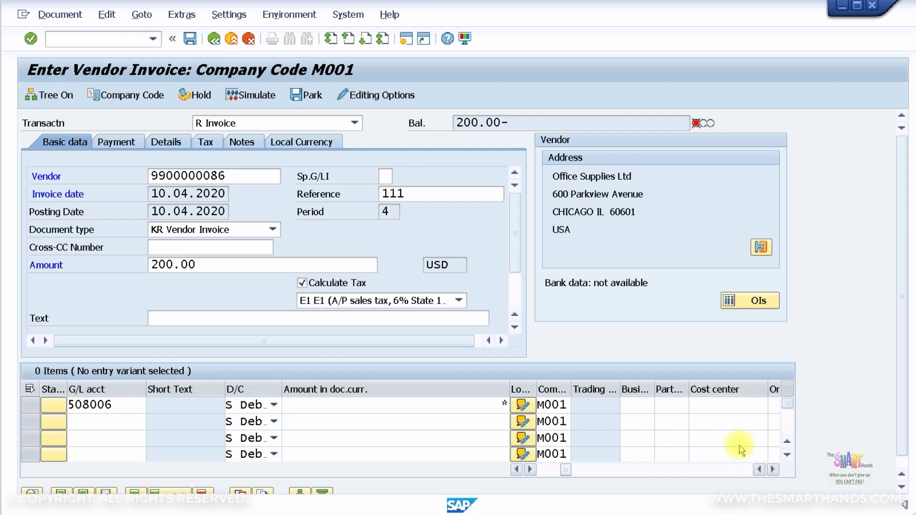
pyautogui.click(726, 406)
pyautogui.write('c00001')
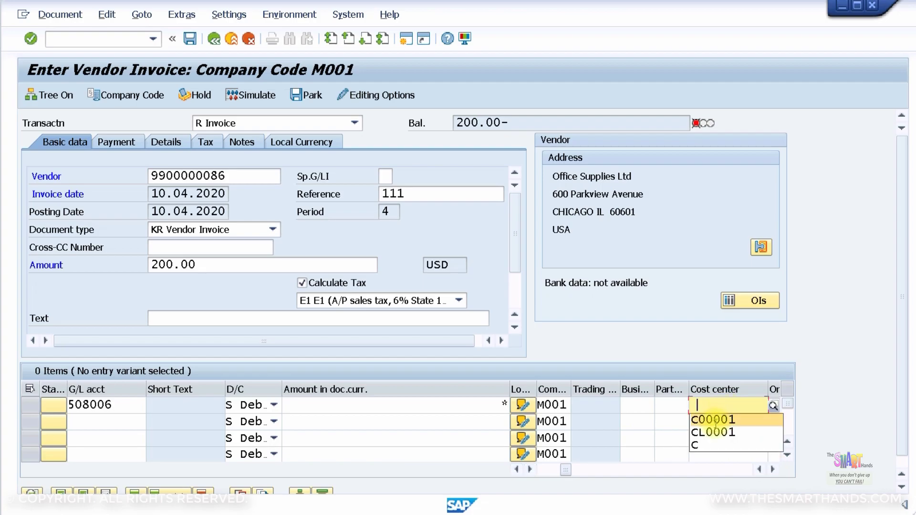
# Enter assignment 20200329 in the header details, post the invoice, and return to line item selection
pyautogui.click(157, 141)
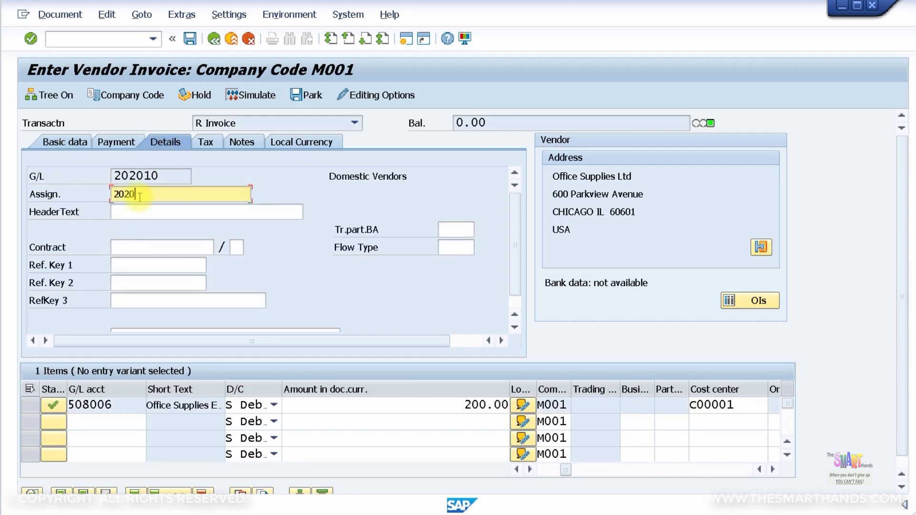
pyautogui.write('20200329')
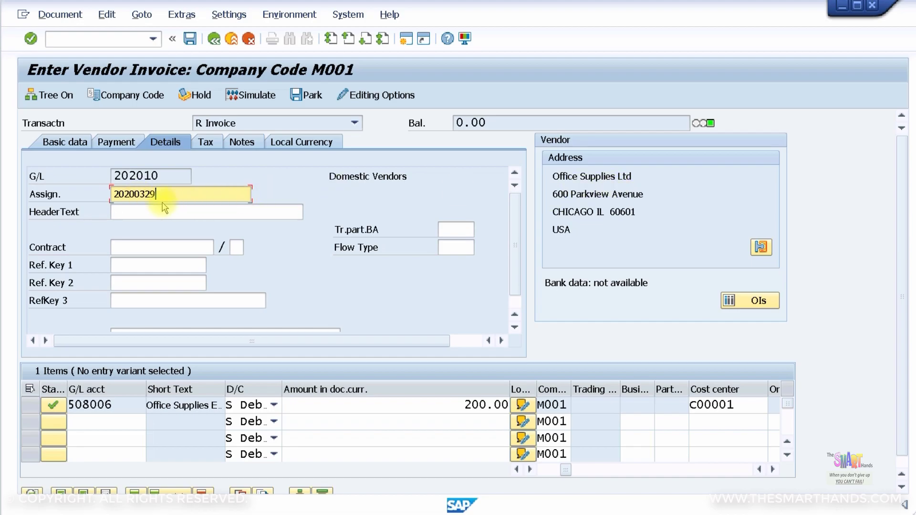
pyautogui.click(191, 40)
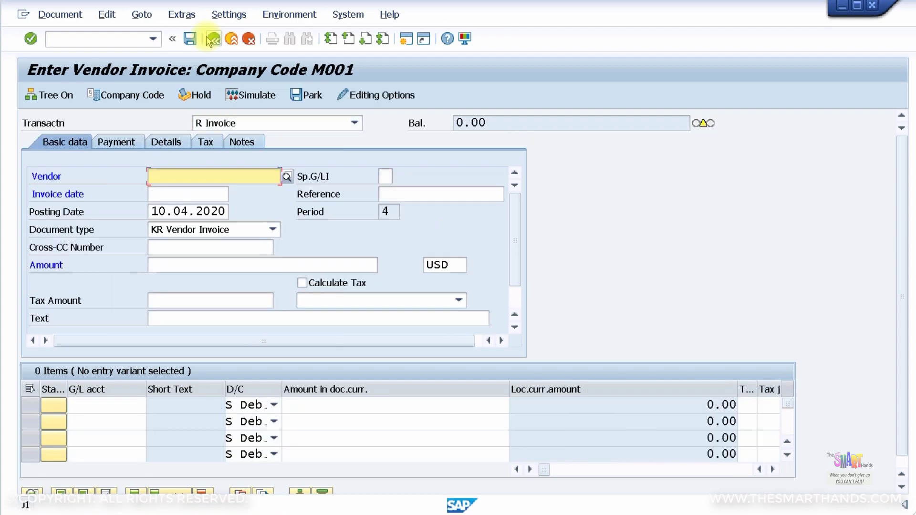
pyautogui.click(840, 12)
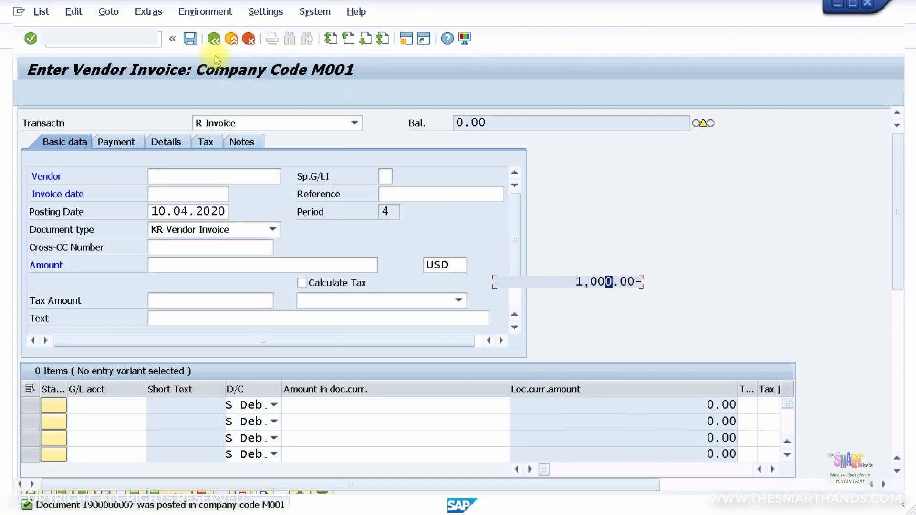
pyautogui.click(209, 36)
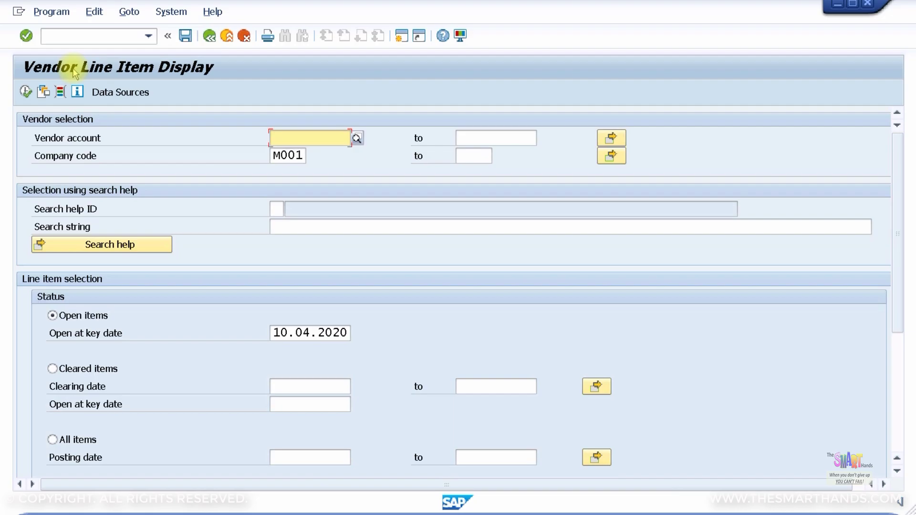
pyautogui.click(26, 93)
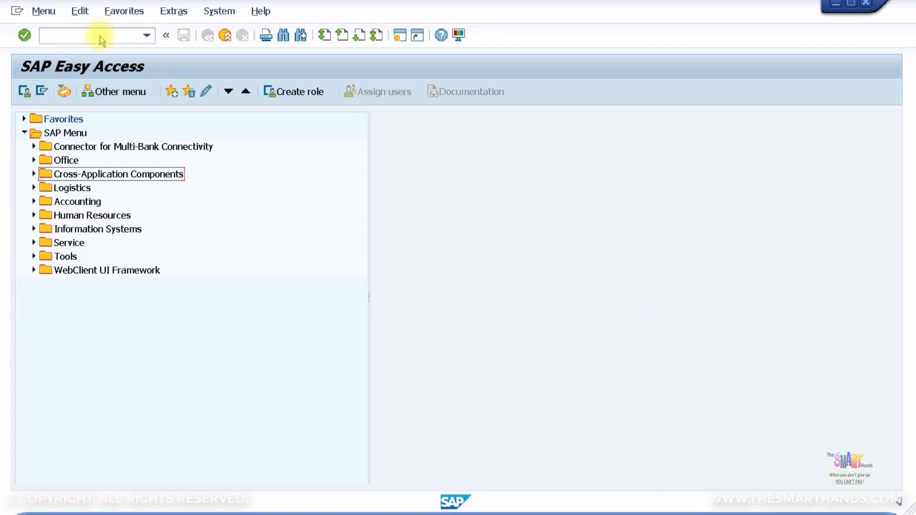
pyautogui.click(78, 36)
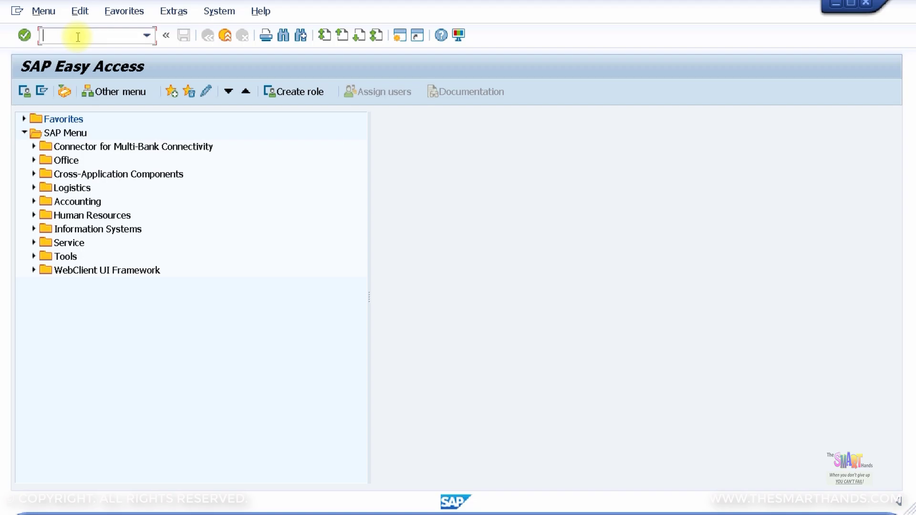
pyautogui.write('F.13')
pyautogui.press('Return')
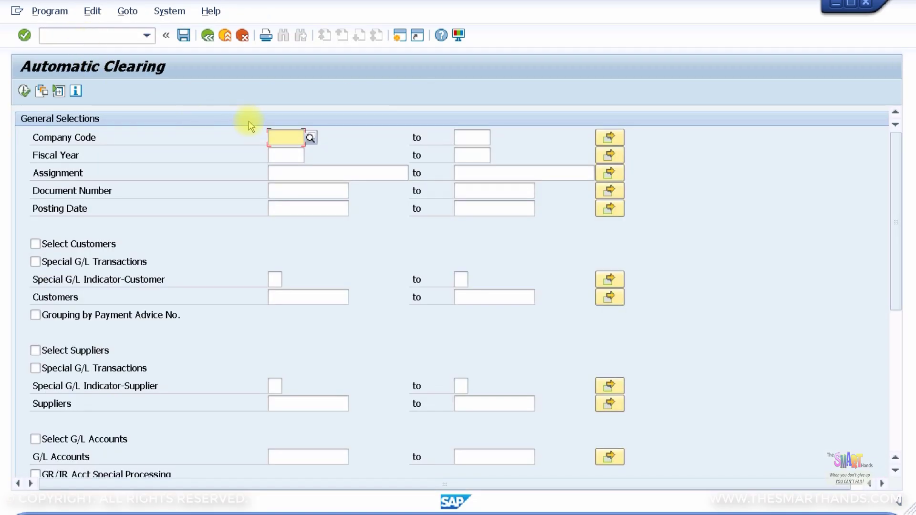
# Set company code M001 and fiscal year 2020
pyautogui.click(293, 139)
pyautogui.click(280, 157)
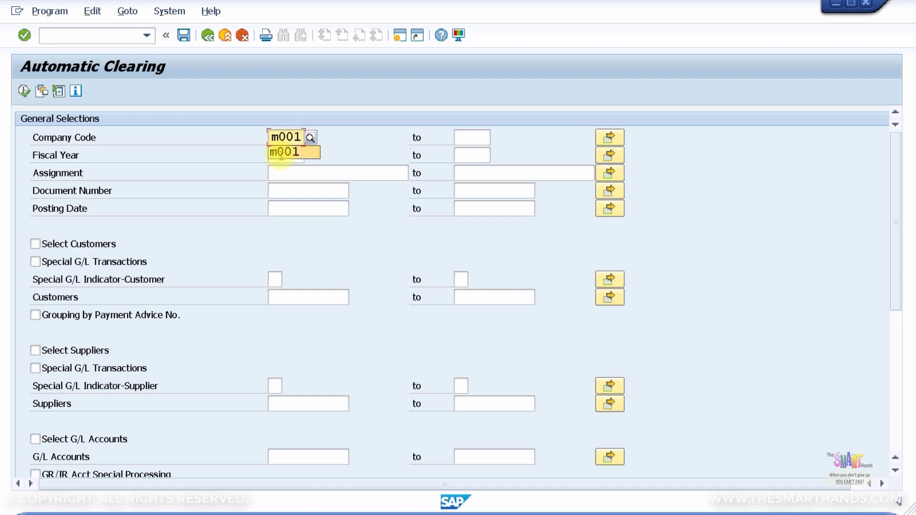
pyautogui.click(281, 160)
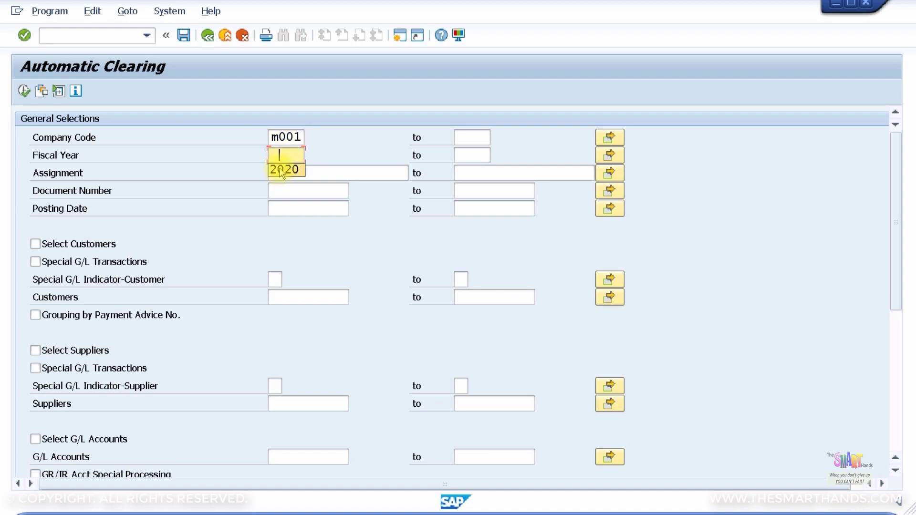
pyautogui.click(282, 170)
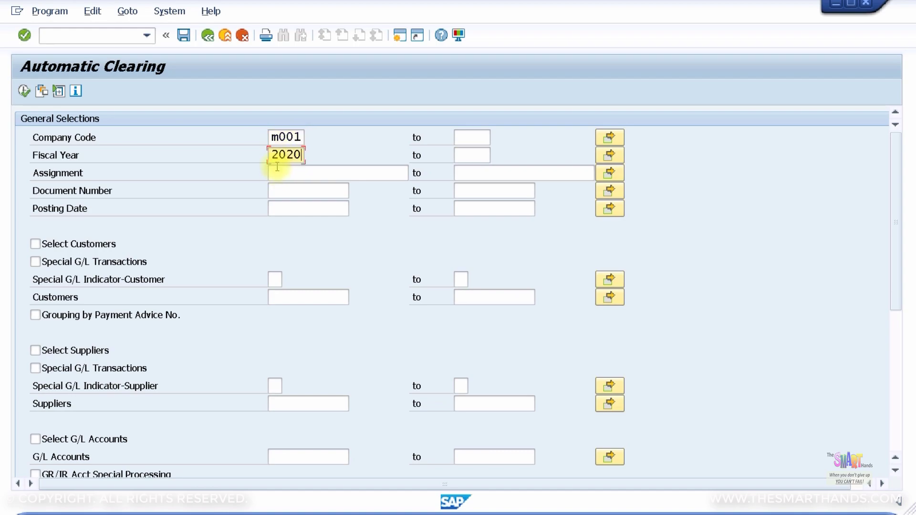
# Select suppliers only, restricted to the vendor's account, keeping Test Run on
pyautogui.click(71, 355)
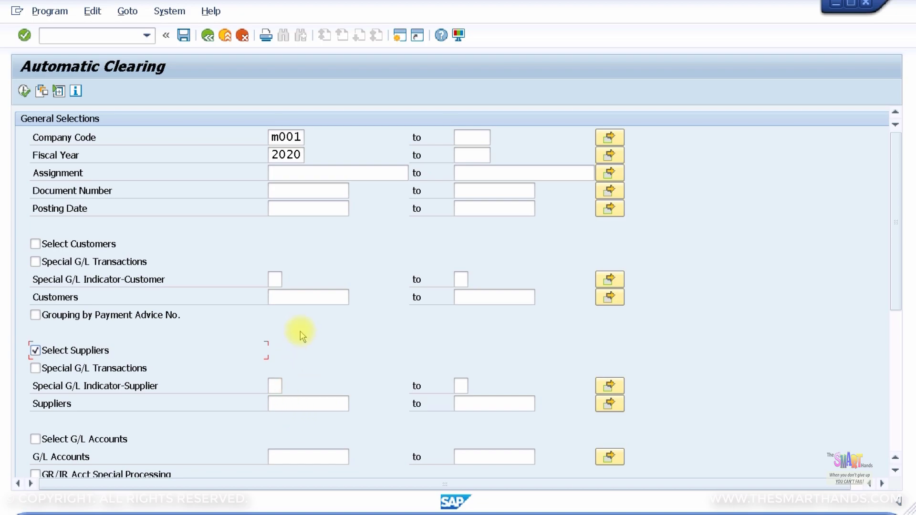
pyautogui.scroll(-1, 301, 340)
pyautogui.scroll(-2, 258, 372)
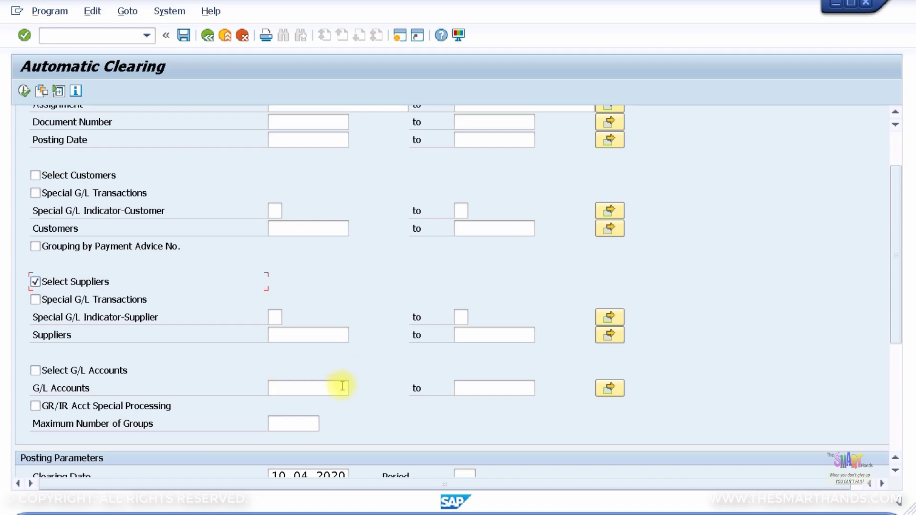
pyautogui.scroll(1, 279, 325)
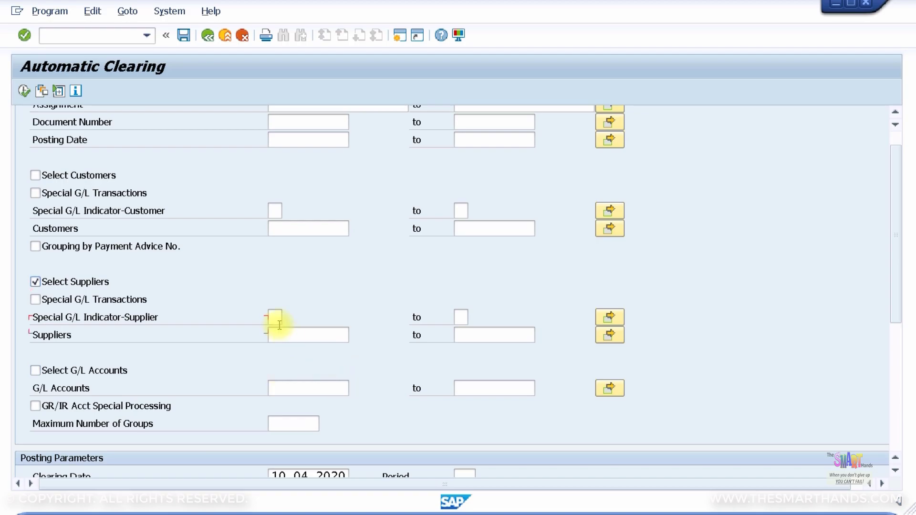
pyautogui.scroll(2, 279, 325)
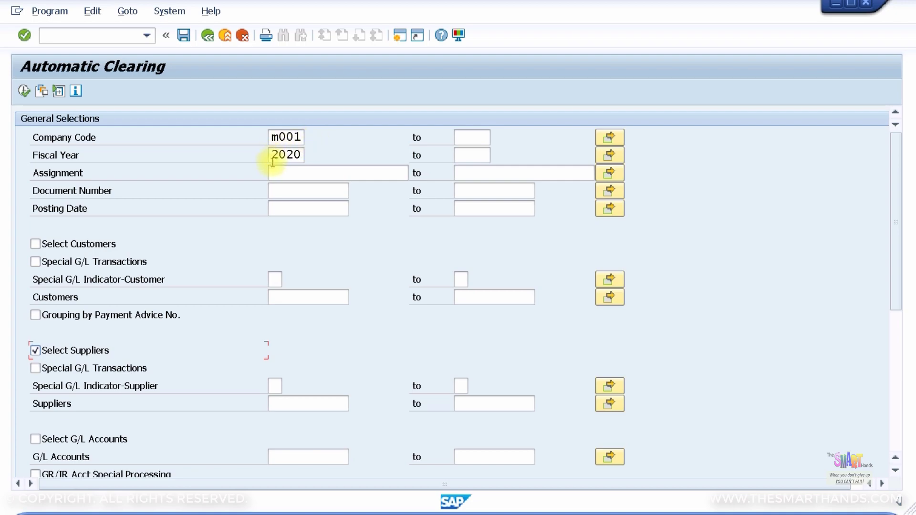
pyautogui.click(303, 402)
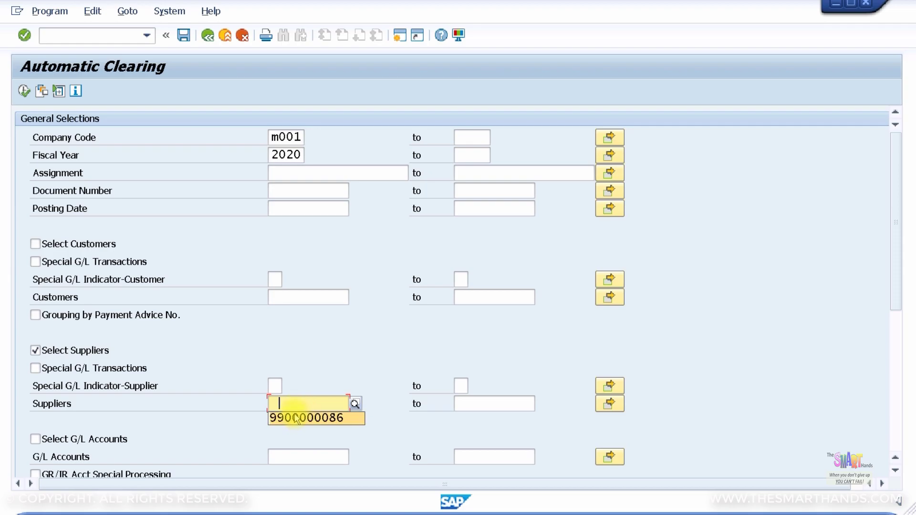
pyautogui.click(294, 420)
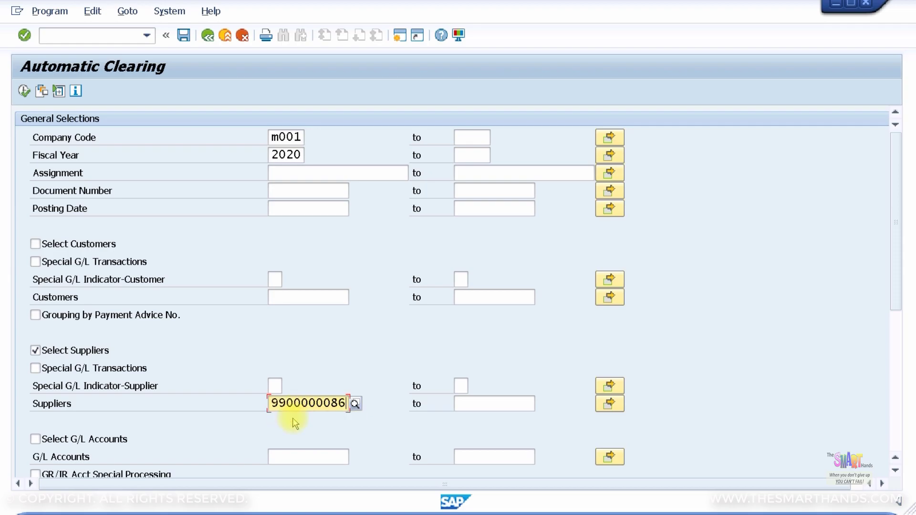
pyautogui.click(895, 382)
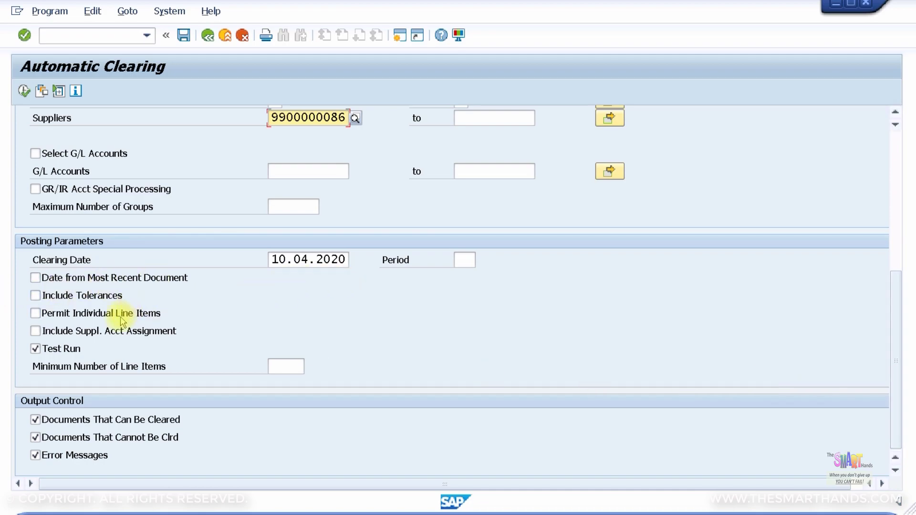
pyautogui.click(24, 91)
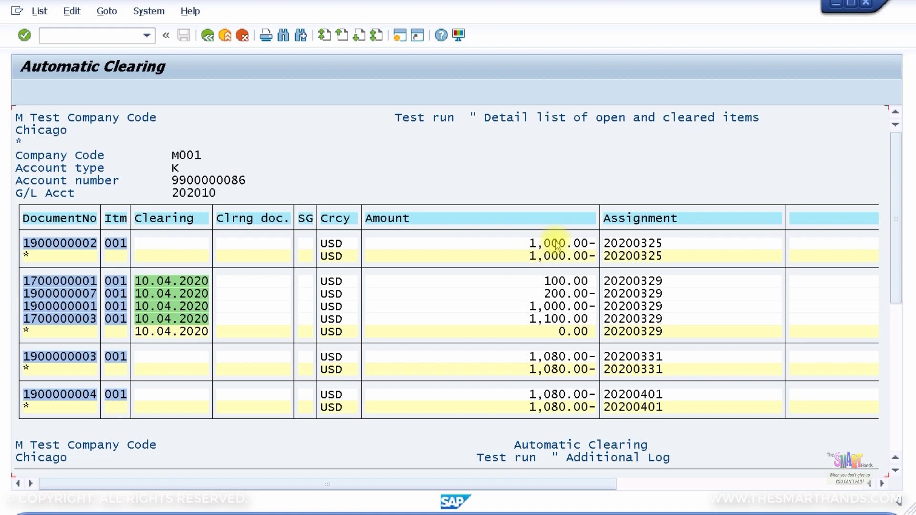
pyautogui.moveTo(896, 300); pyautogui.dragTo(897, 427)
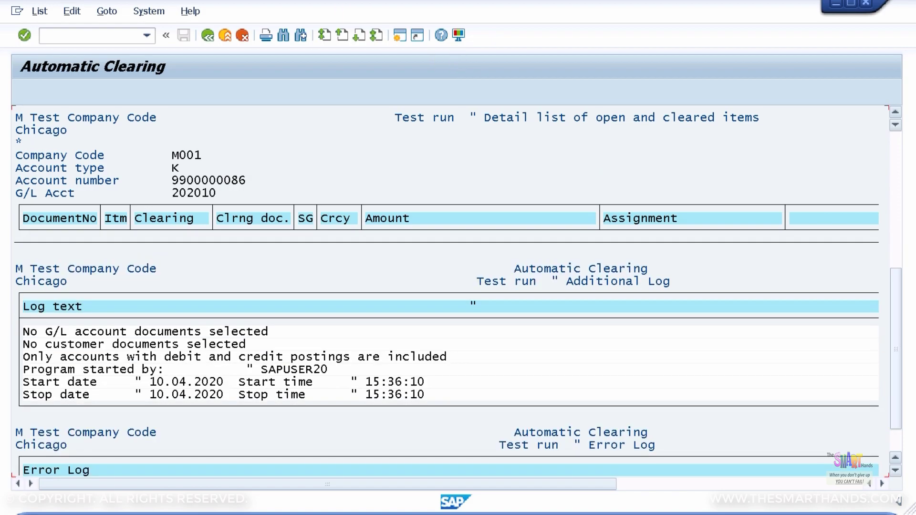
pyautogui.click(207, 36)
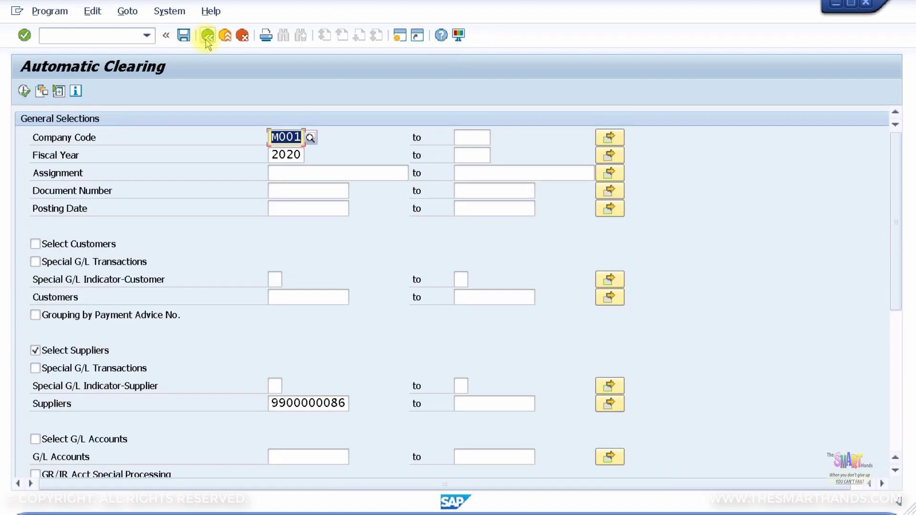
# Run the clearing in production mode with Test Run off, accepting the production-run warning
pyautogui.scroll(-5, 210, 222)
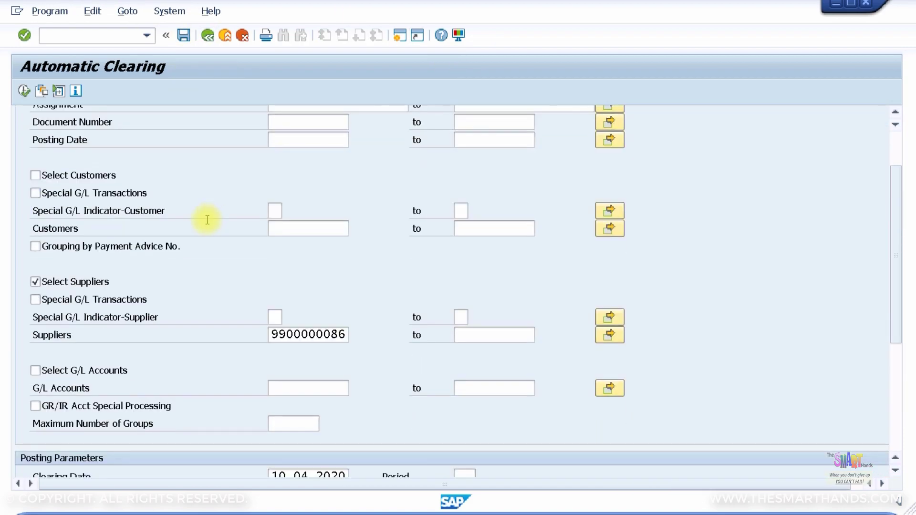
pyautogui.scroll(-4, 190, 267)
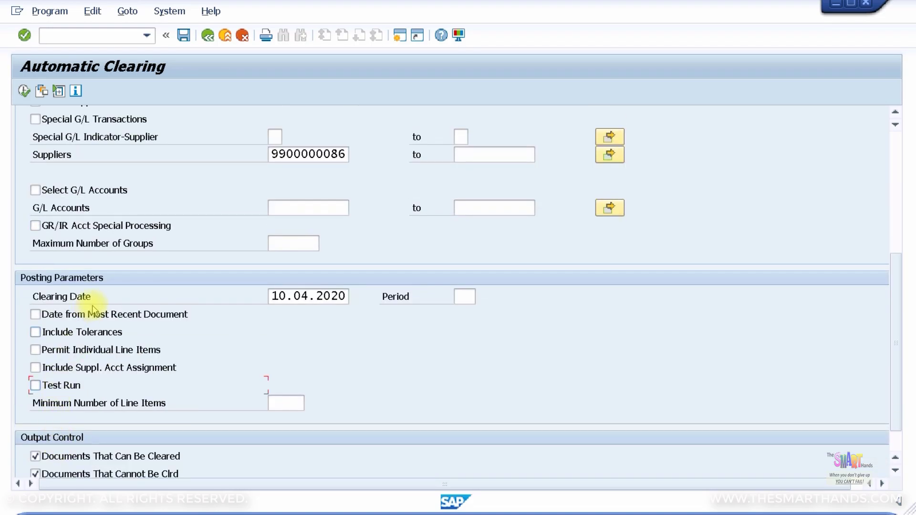
pyautogui.press('F10')
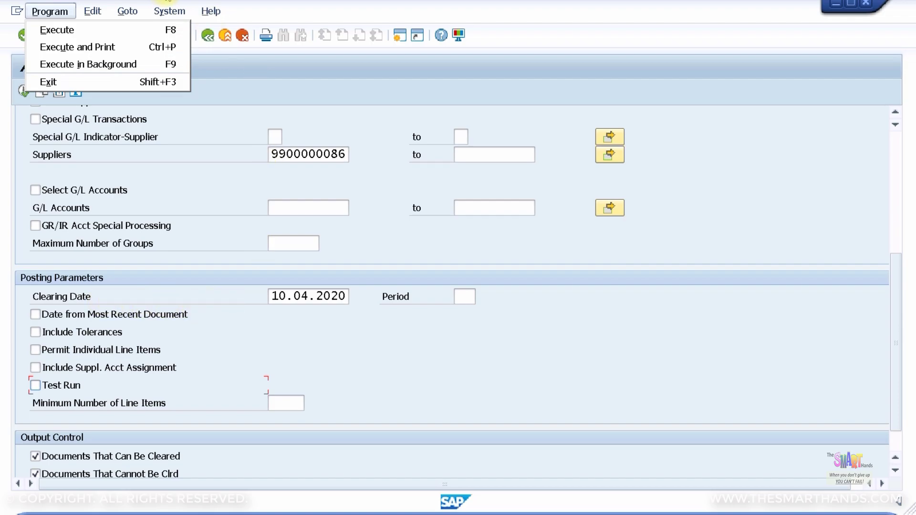
pyautogui.click(24, 92)
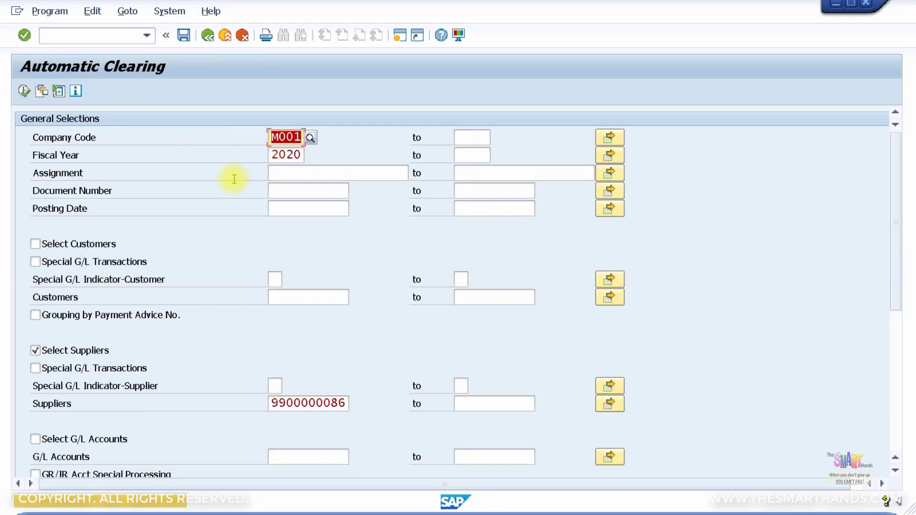
pyautogui.press('Return')
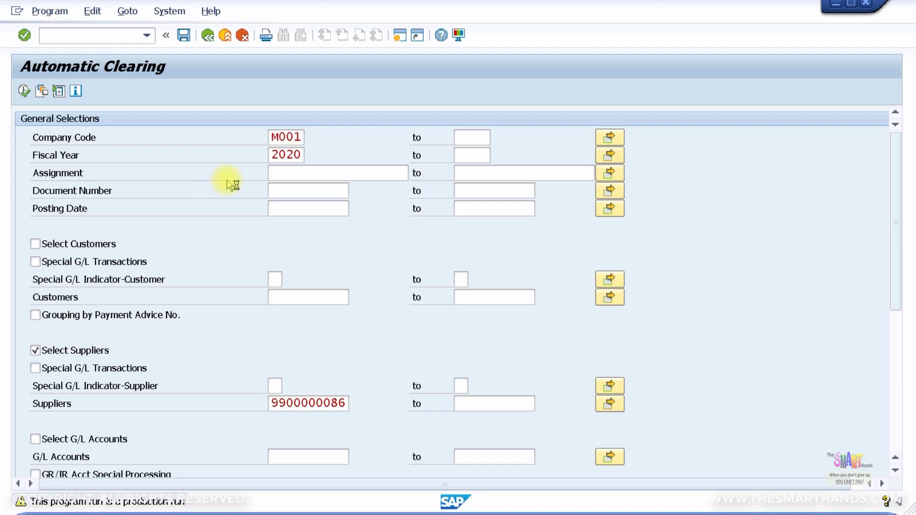